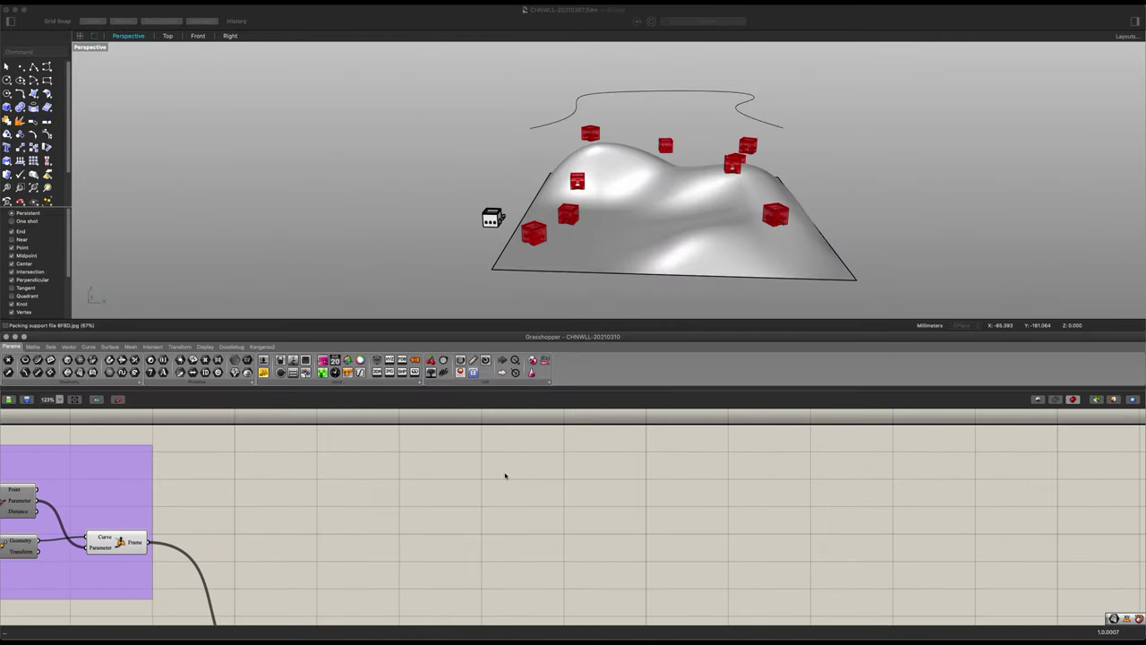
- Add an Explode curve component and feed its Curve input from the Rectangle output in the group below
double_click(505, 475)
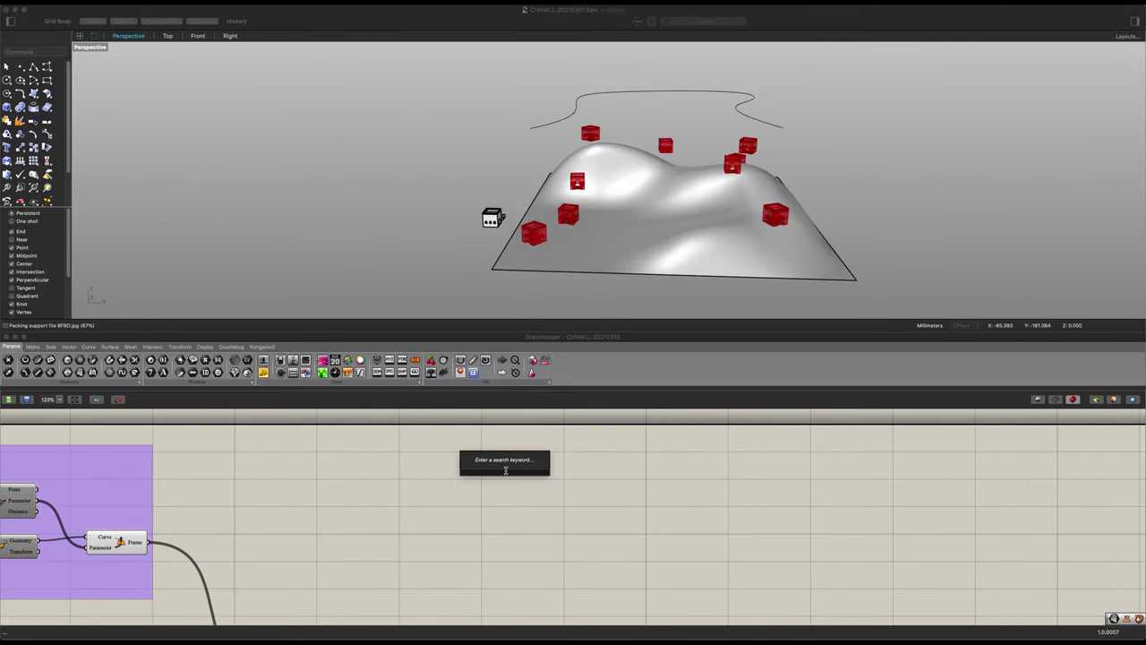
text(expl)
key(Return)
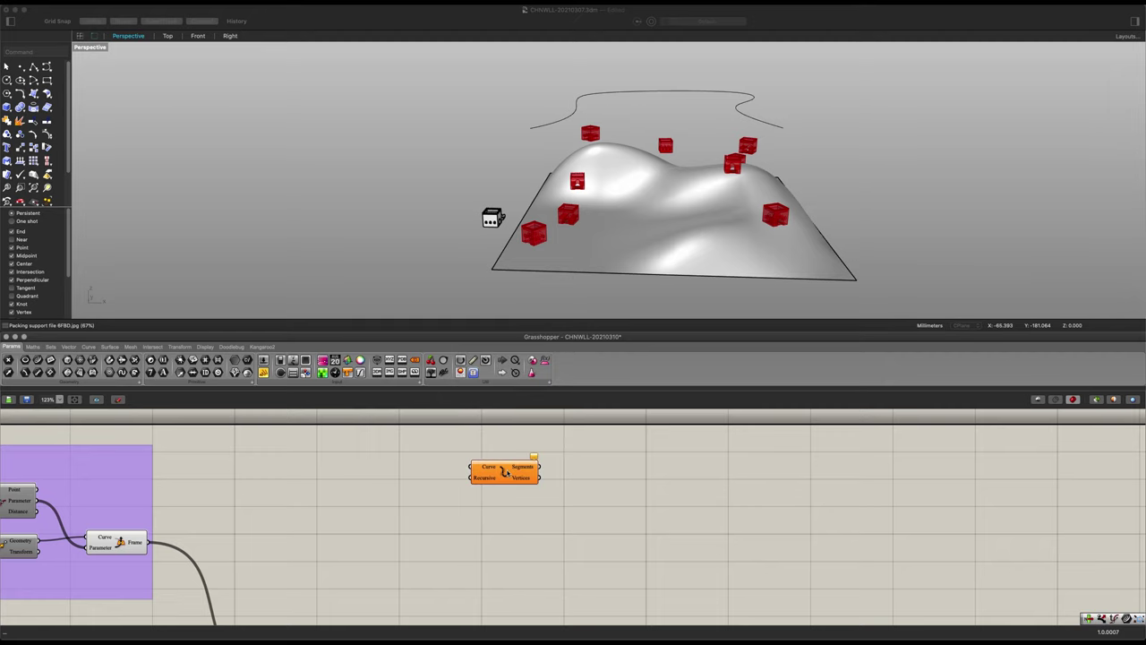
scroll(576, 446, down, 2)
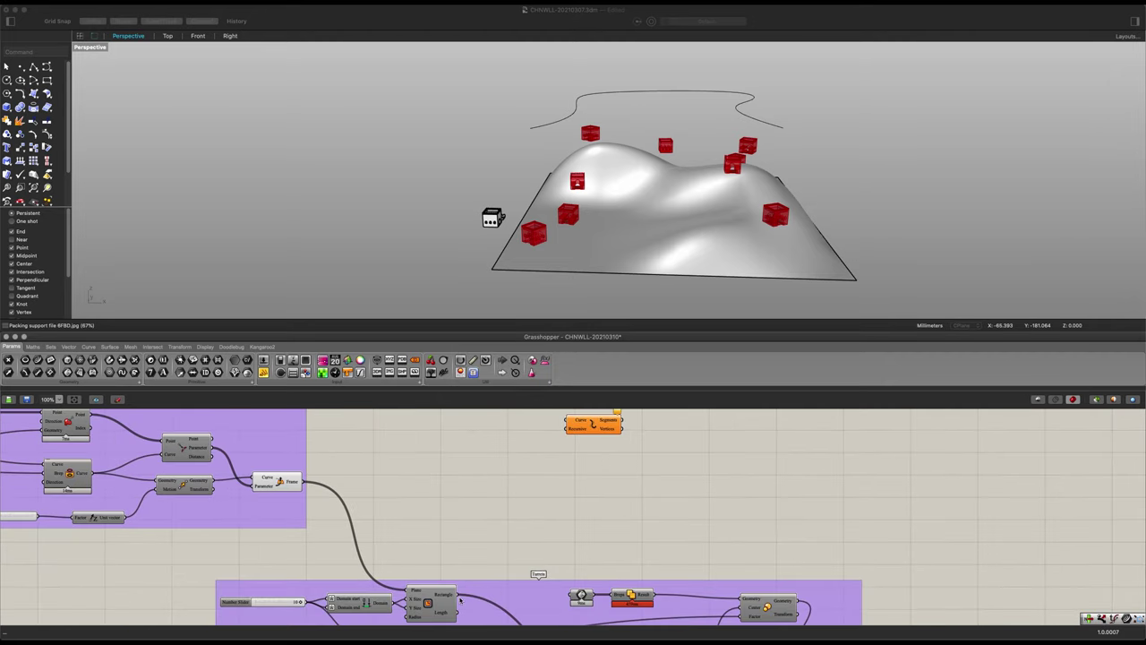
drag(484, 578, 652, 460)
- Add a List Item component and feed its List input from the exploded curve's Segments
scroll(598, 452, up, 2)
scroll(598, 457, up, 3)
scroll(724, 462, up, 3)
right_drag(730, 461, 641, 484)
click(703, 481)
double_click(703, 482)
text(list)
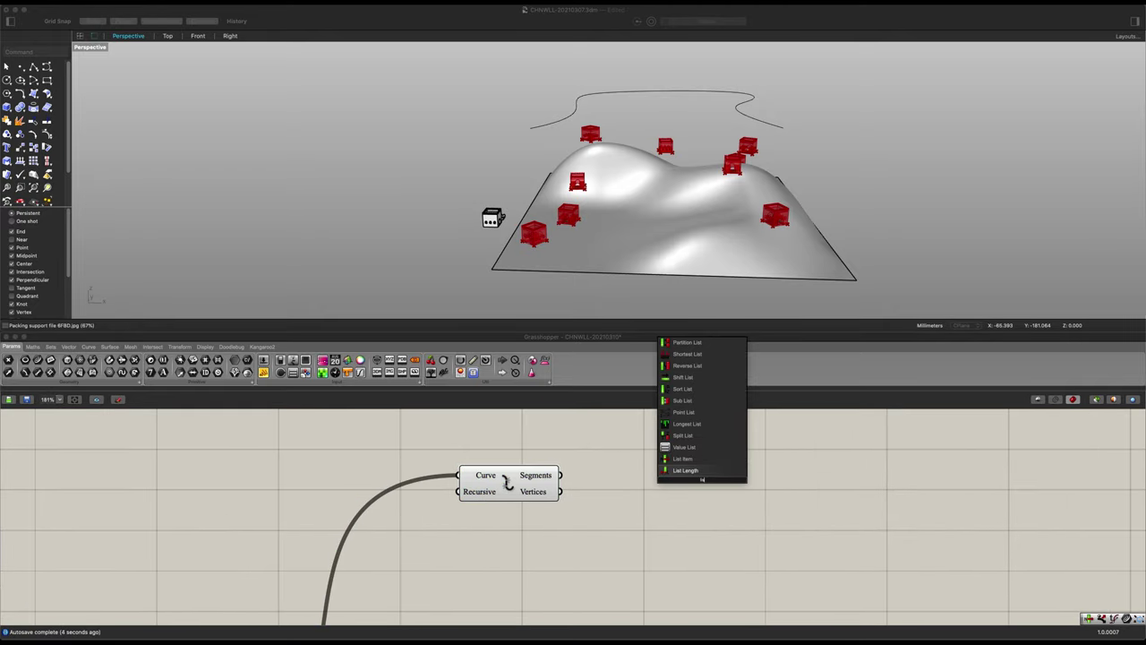
key(Down)
key(Down)
key(Up)
key(Up)
key(Up)
key(Up)
key(Up)
key(Up)
key(Up)
key(Return)
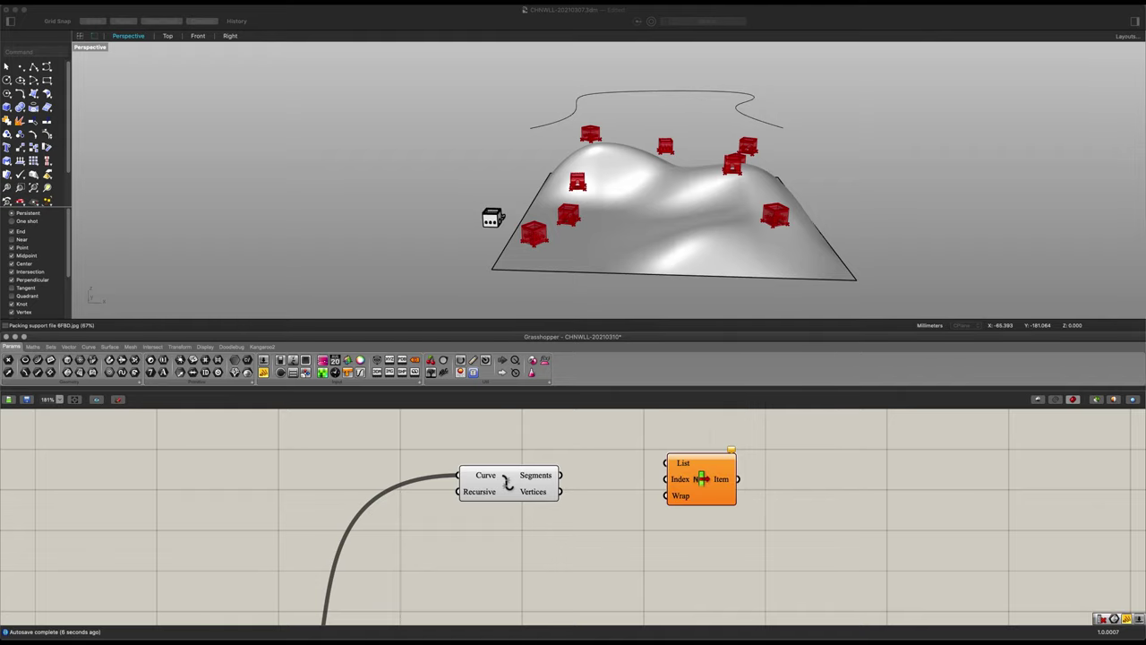
drag(558, 476, 632, 487)
- Add the -1 and +1 outputs to the List Item component
scroll(639, 475, up, 5)
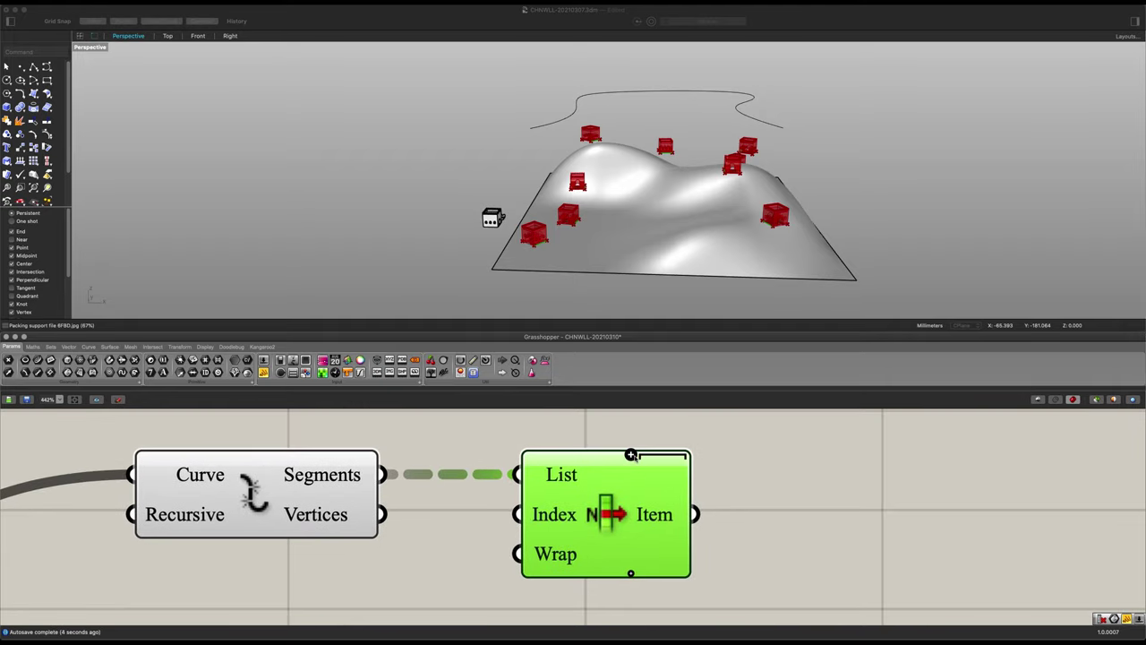
click(630, 454)
click(630, 573)
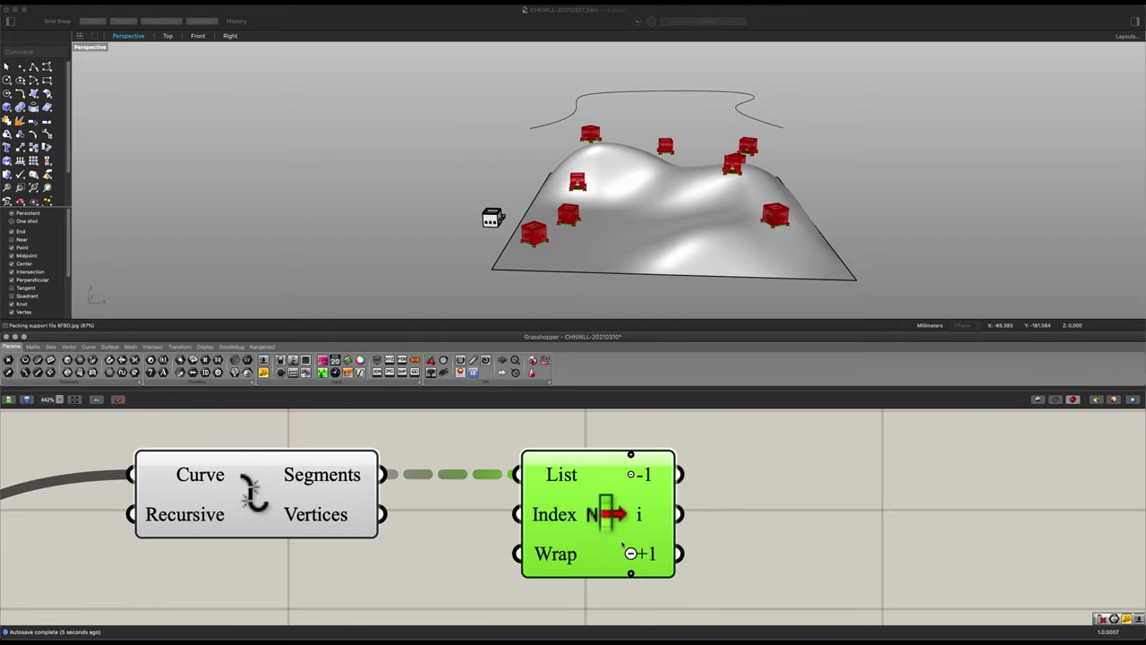
scroll(675, 135, up, 10)
right_drag(675, 135, 715, 244)
- Add a curve midpoint component and feed its Curve input from the List Item's -1 output
scroll(701, 261, down, 5)
scroll(759, 547, down, 1)
right_drag(757, 548, 617, 542)
double_click(655, 469)
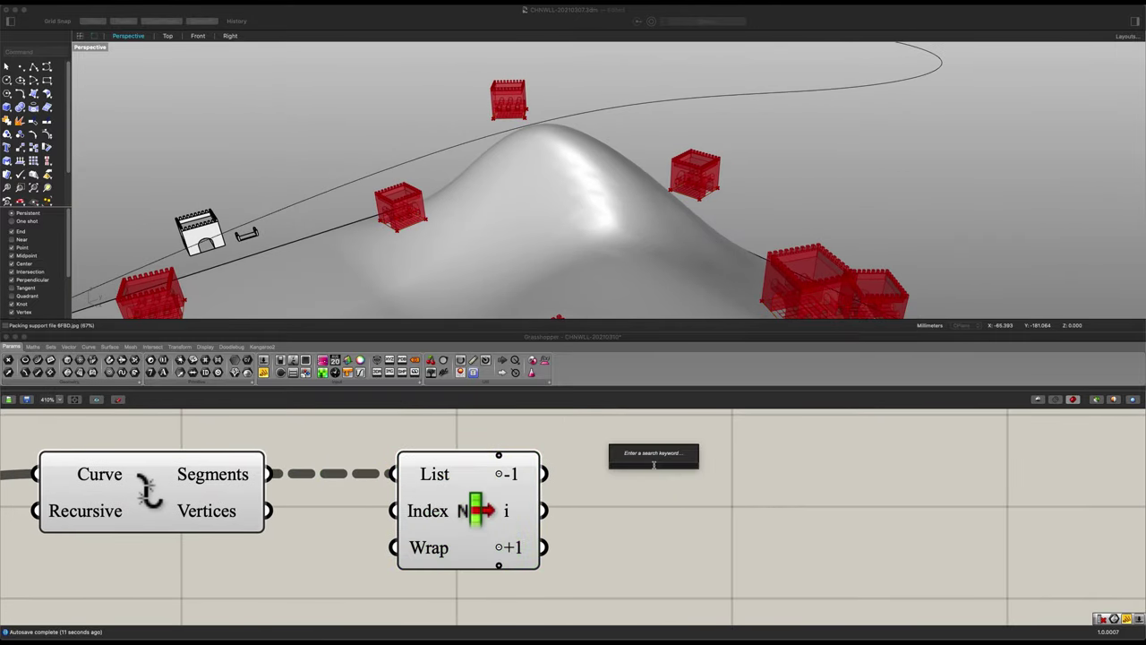
text(midle)
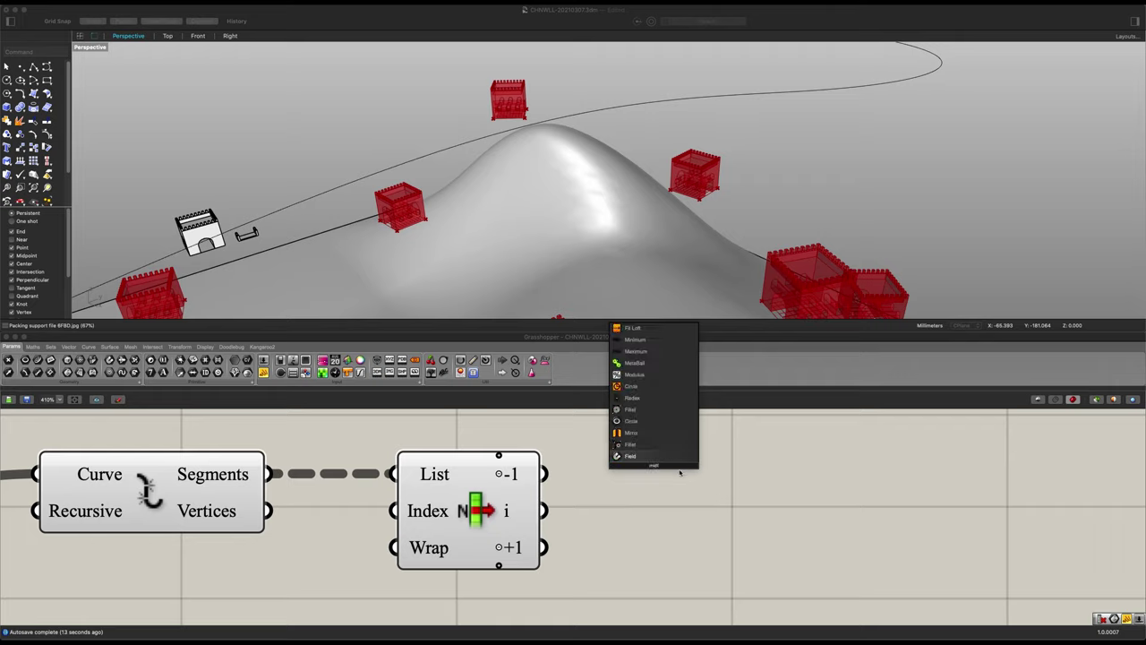
key(BackSpace)
key(BackSpace)
click(658, 458)
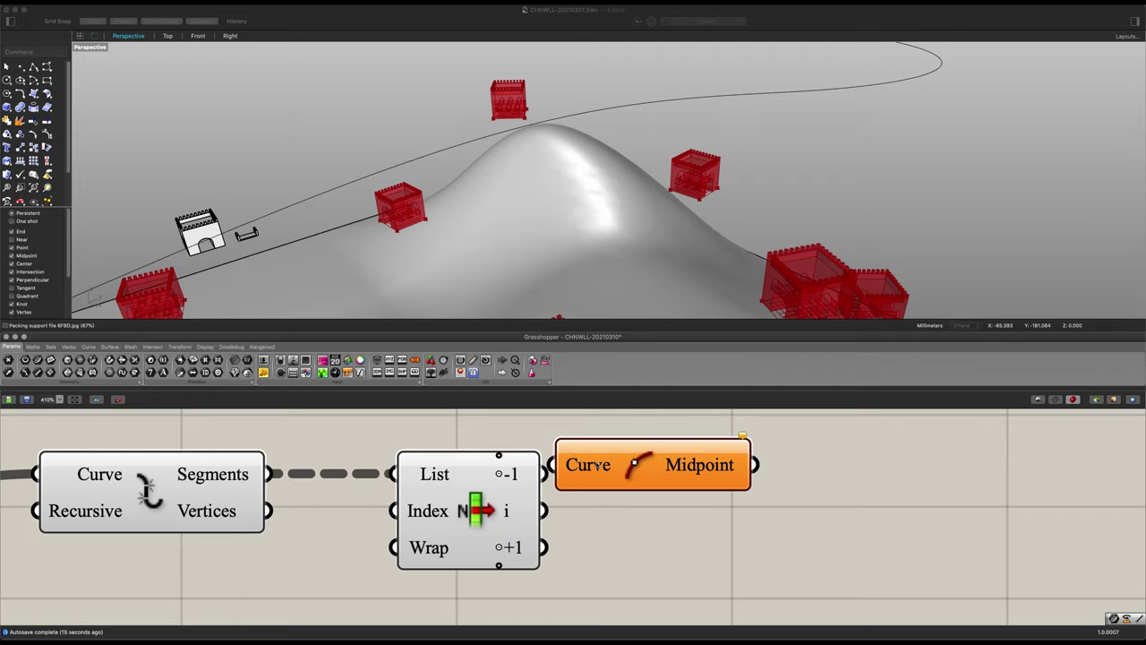
drag(599, 465, 647, 465)
drag(543, 475, 607, 466)
- Duplicate the curve midpoint component, feed the copy from the List Item's +1 output, and inspect both midpoints on the towers
mouse_move(696, 465)
mouse_down()
mouse_move(731, 490)
mouse_move(716, 548)
mouse_up()
drag(543, 548, 624, 552)
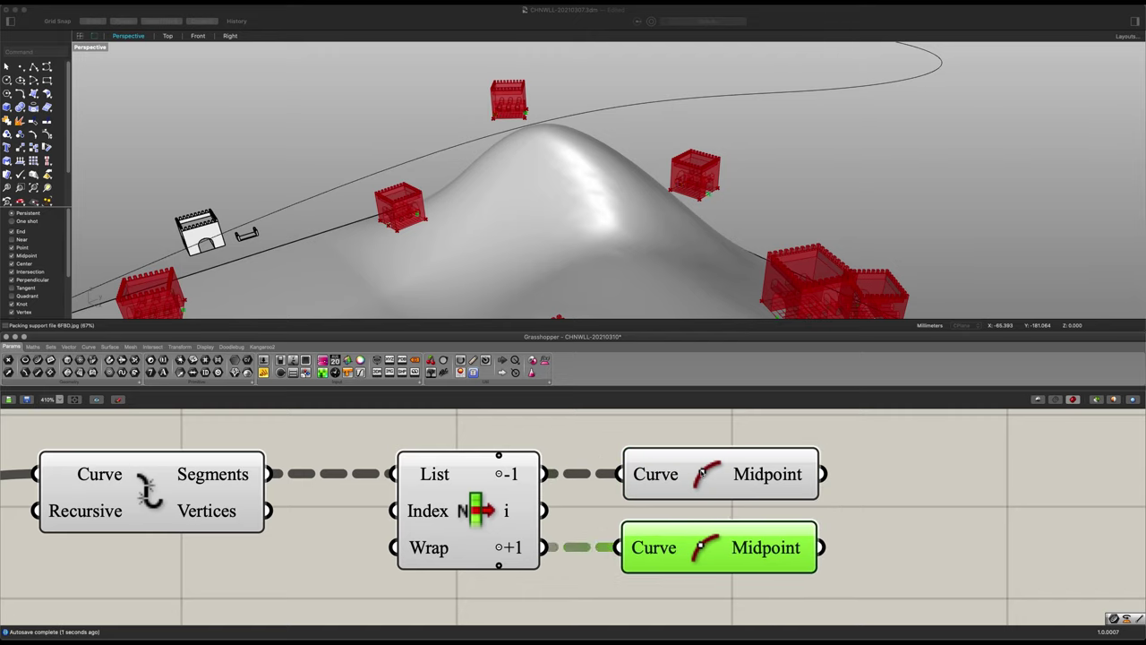
shift+click(702, 471)
scroll(642, 235, down, 7)
right_drag(643, 236, 582, 192)
scroll(615, 241, up, 10)
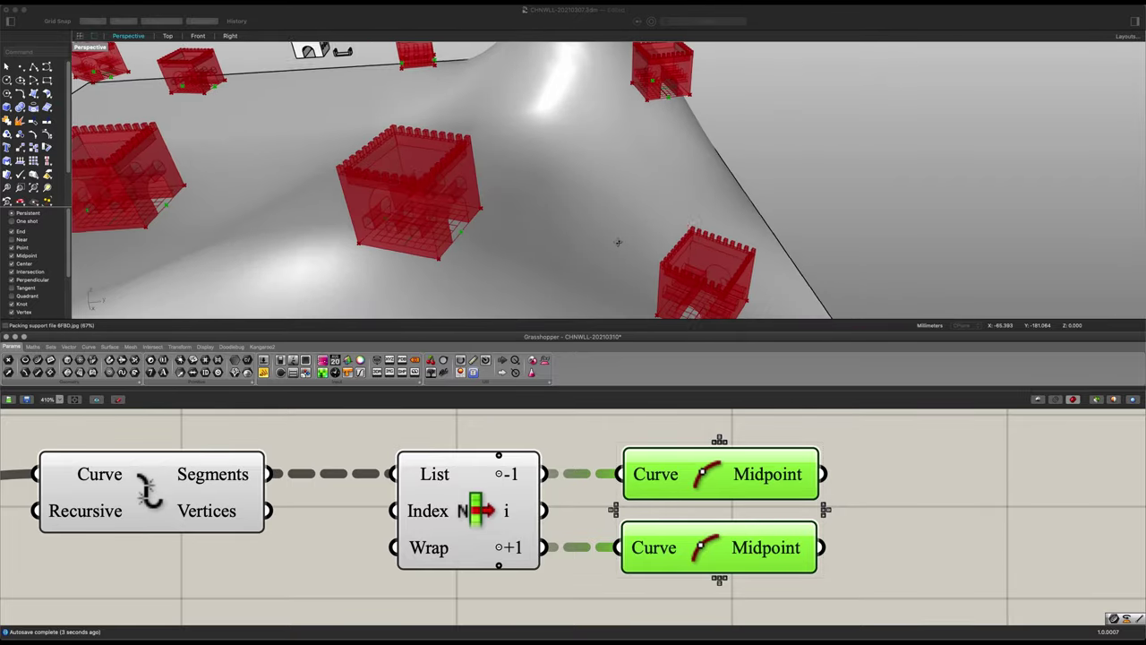
right_drag(615, 242, 651, 238)
scroll(651, 238, down, 10)
scroll(795, 498, down, 3)
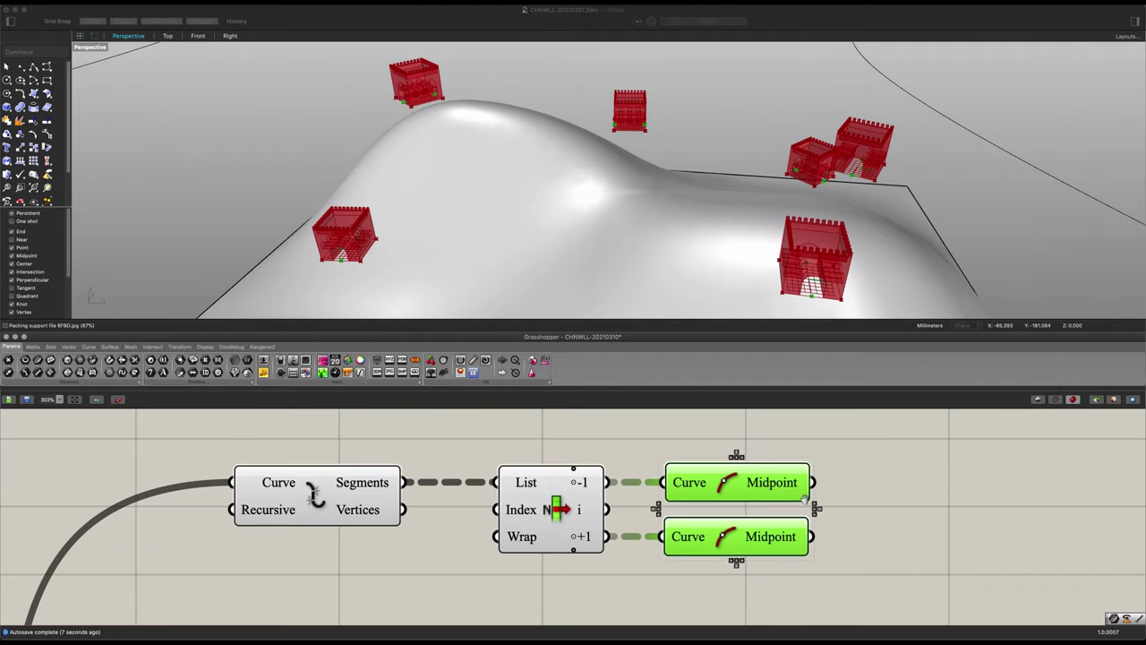
- Add a Line component with the upper midpoint as Start Point and the lower midpoint as End Point
scroll(779, 493, right, 5)
double_click(741, 480)
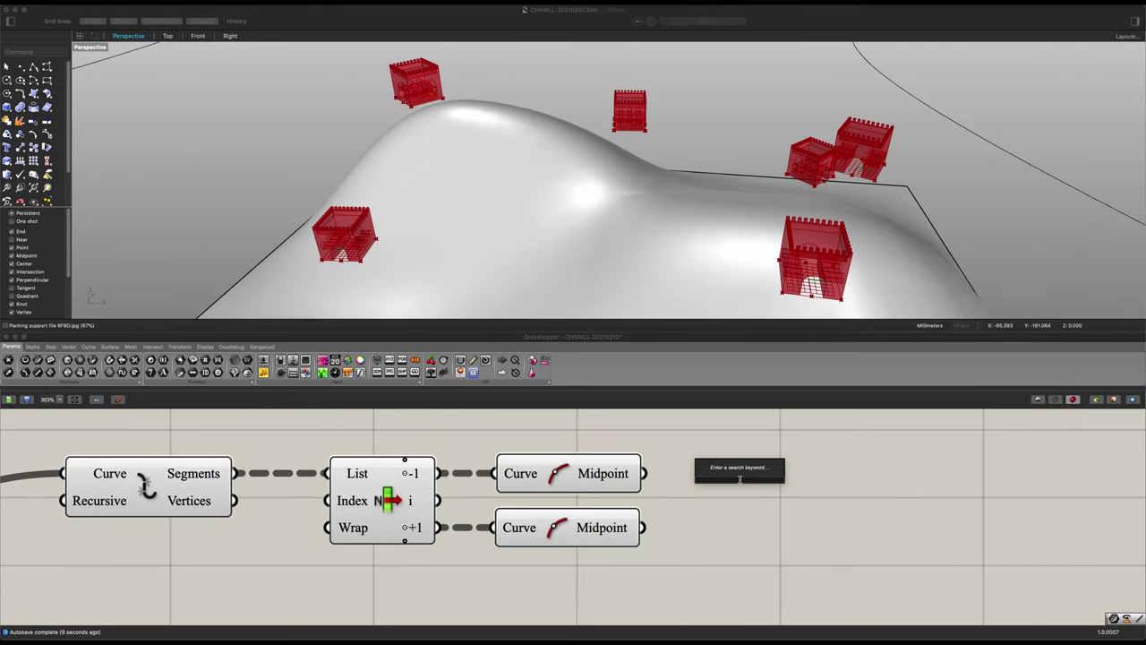
text(line)
key(Return)
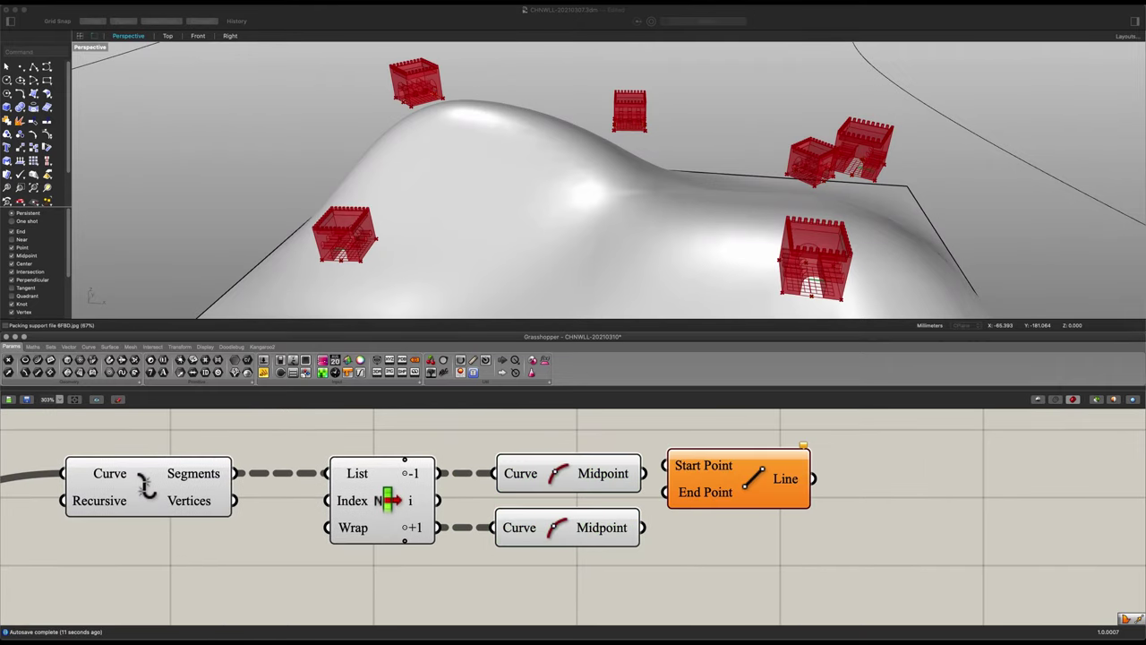
drag(719, 467, 759, 487)
drag(650, 478, 704, 485)
drag(644, 528, 704, 512)
drag(773, 505, 759, 503)
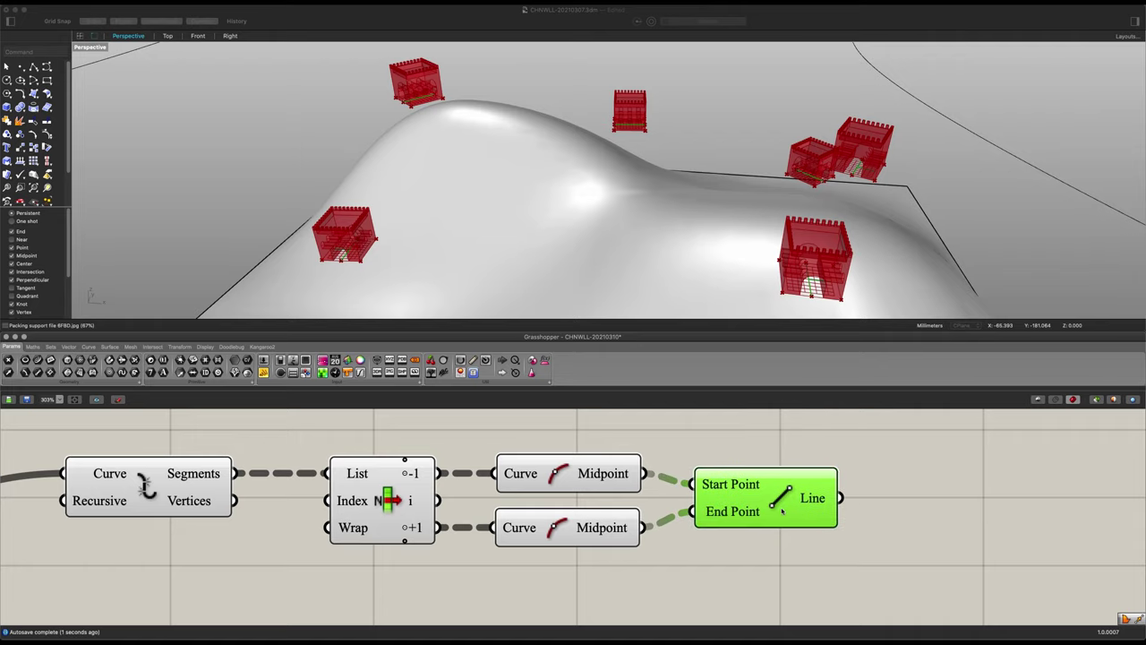
- Add a Connect Curves component, feed its Curves input from the Line output, and leave room for its other inputs
scroll(782, 511, down, 1)
right_drag(848, 507, 685, 491)
click(726, 504)
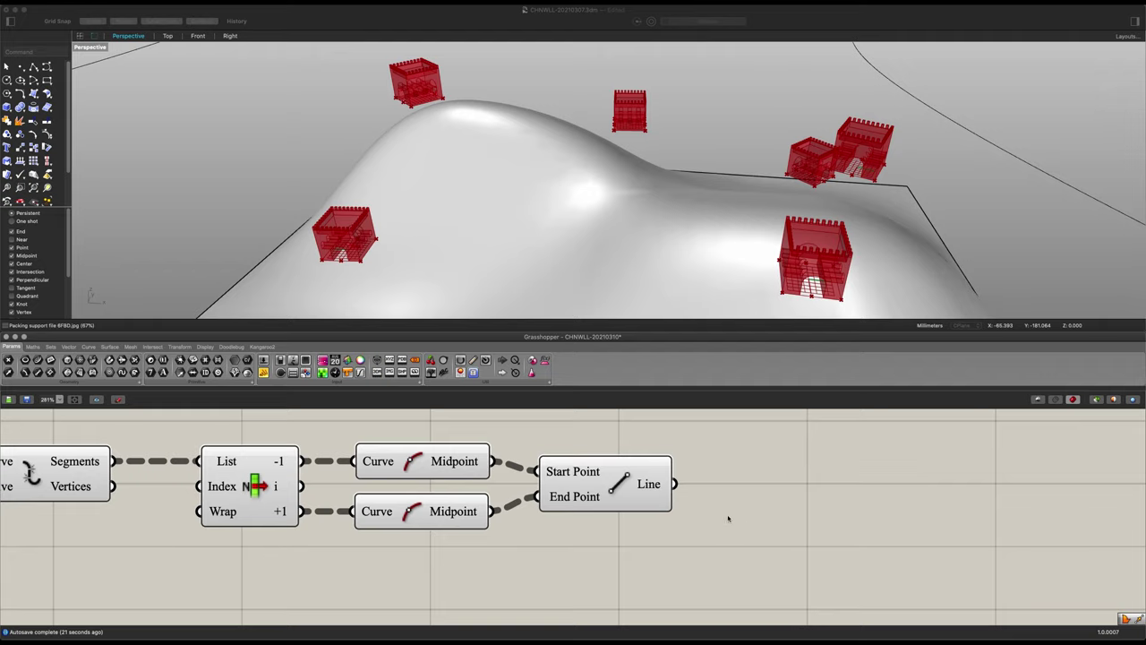
double_click(775, 510)
text(connect)
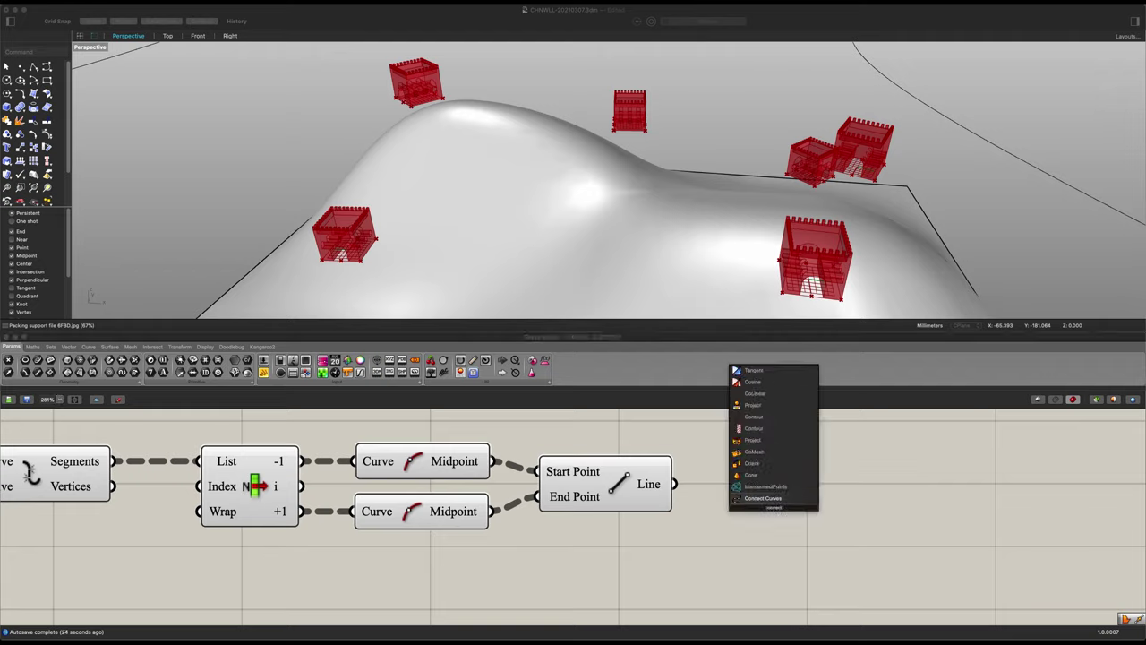
key(Return)
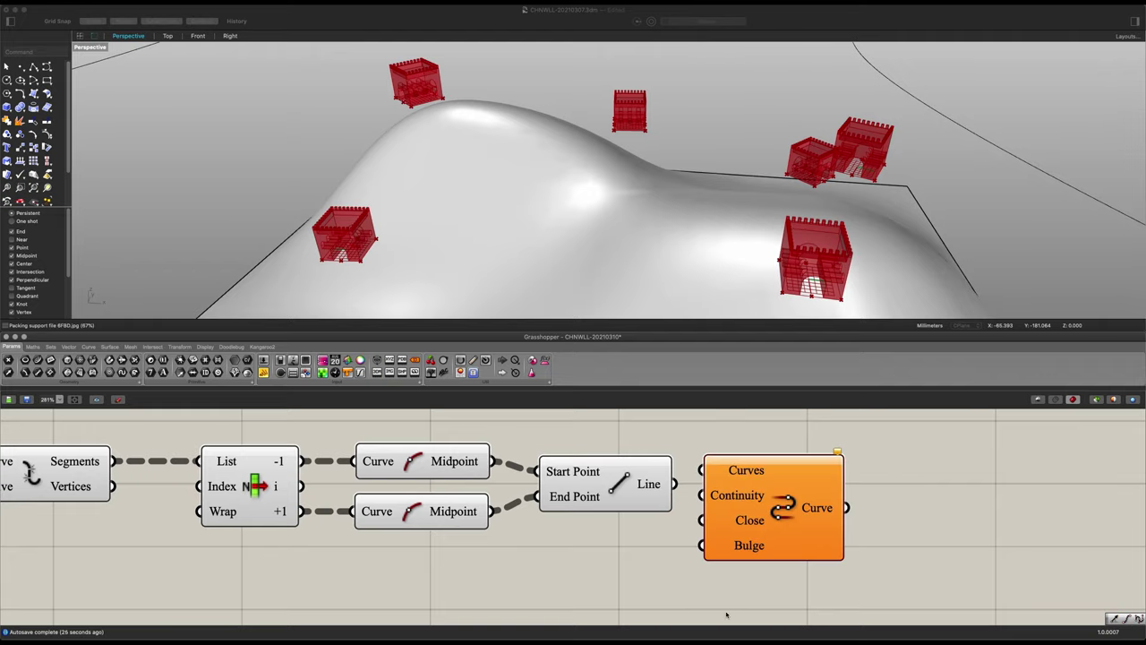
drag(752, 482, 805, 502)
drag(673, 484, 753, 489)
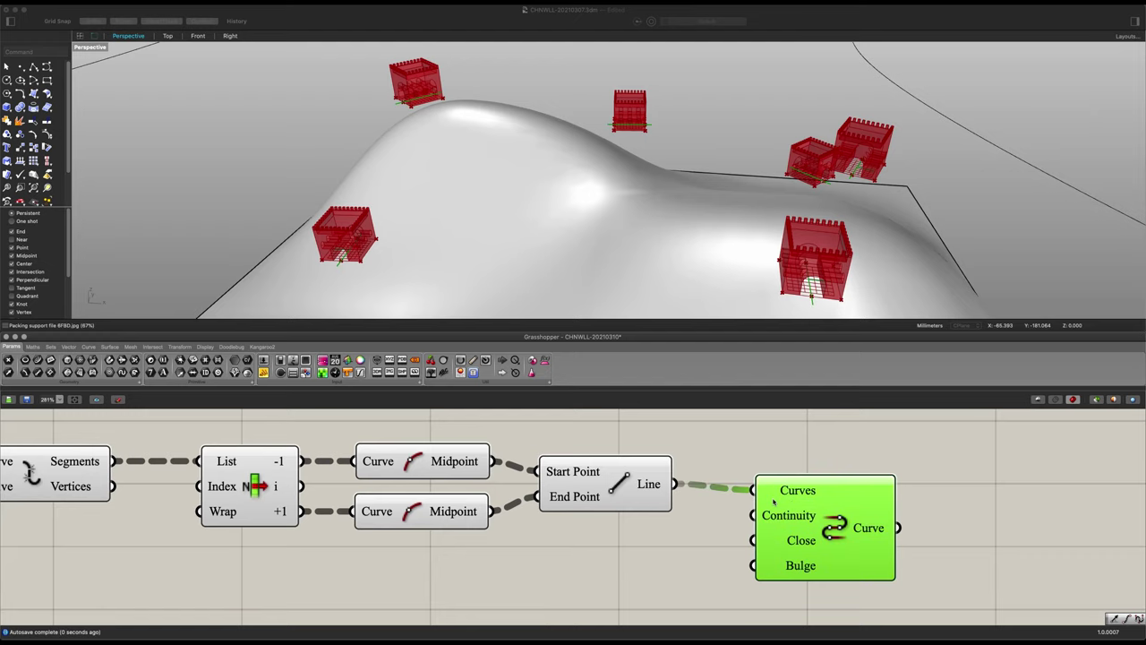
scroll(768, 493, down, 2)
right_drag(767, 492, 763, 468)
mouse_move(761, 281)
right_down()
mouse_move(707, 269)
mouse_move(752, 267)
right_up()
drag(819, 518, 830, 537)
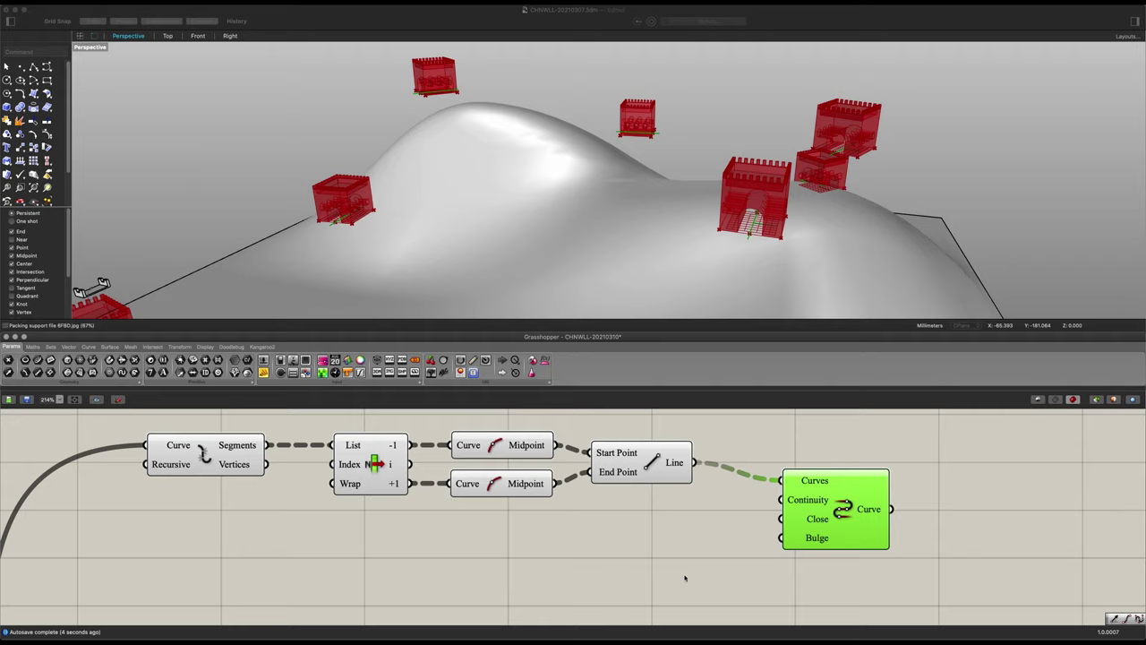
- Set the Continuity of Connect Curves to 2 with a panel
double_click(699, 515)
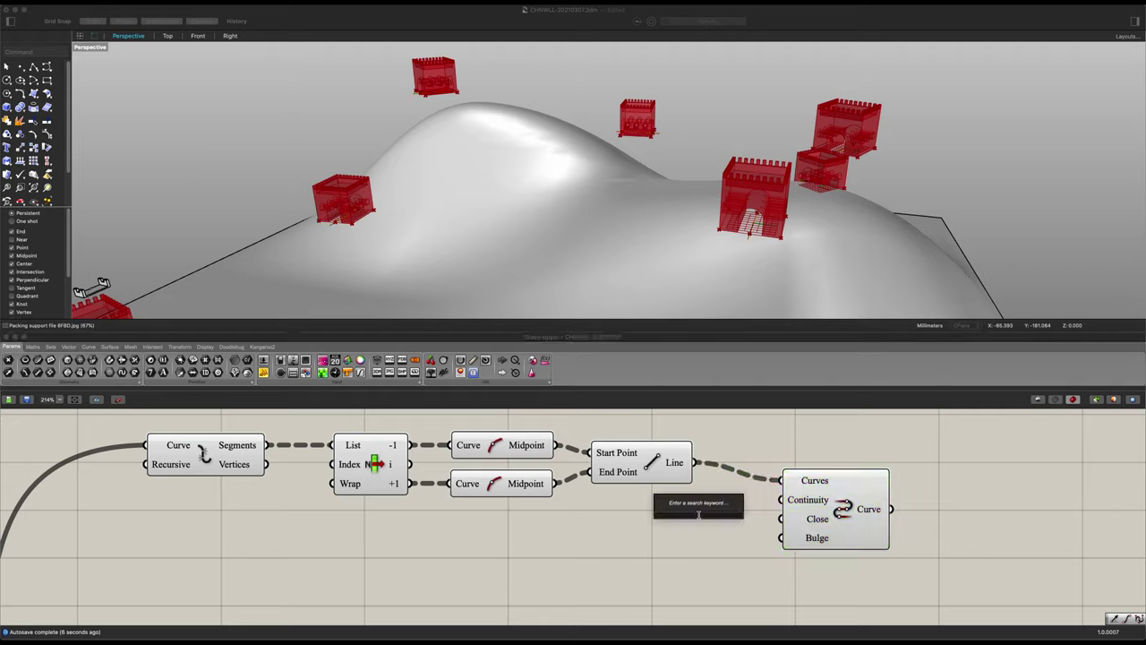
text(2)
key(Return)
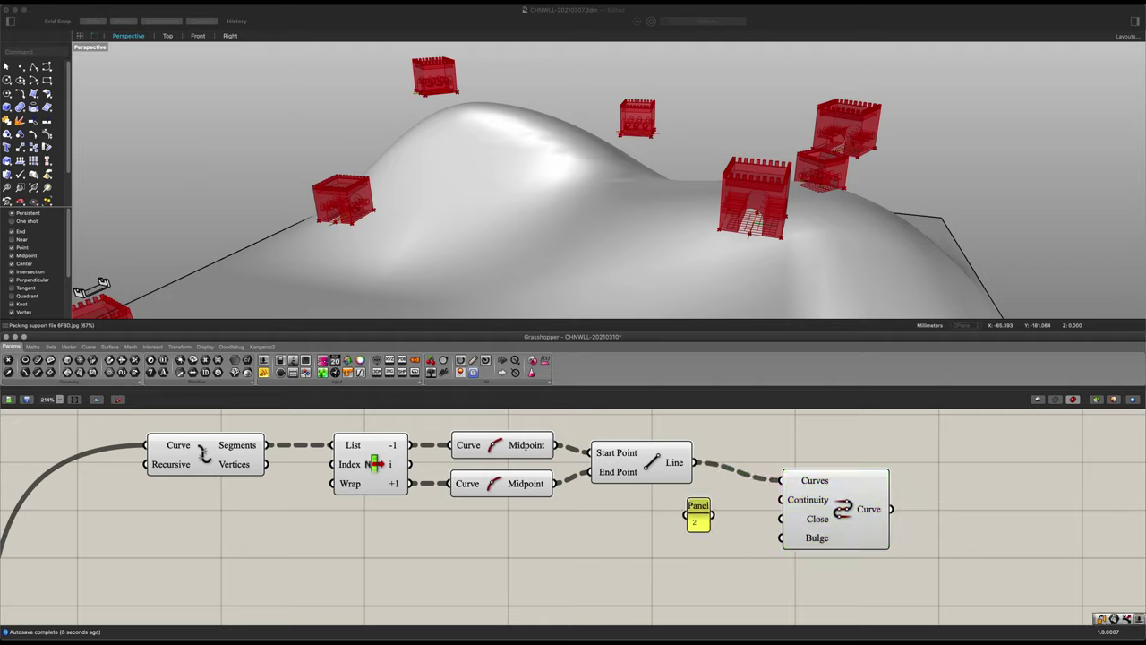
drag(713, 515, 797, 507)
drag(698, 513, 745, 498)
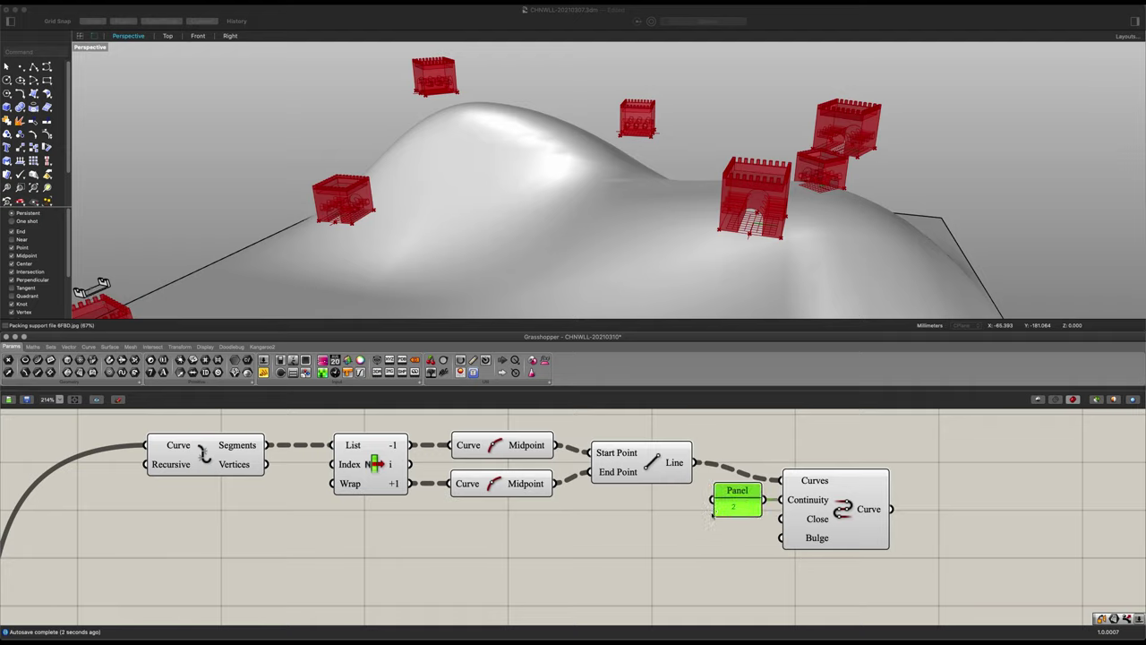
- Feed the Close input of Connect Curves from a new Boolean Toggle set to False
double_click(664, 517)
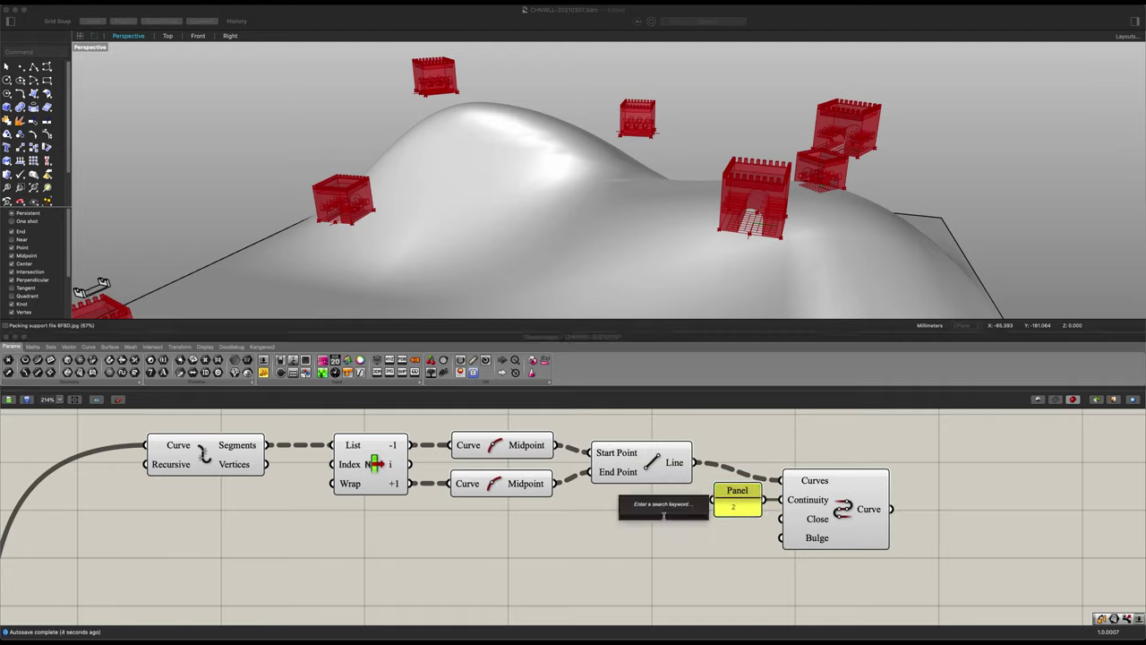
text(bool)
key(Return)
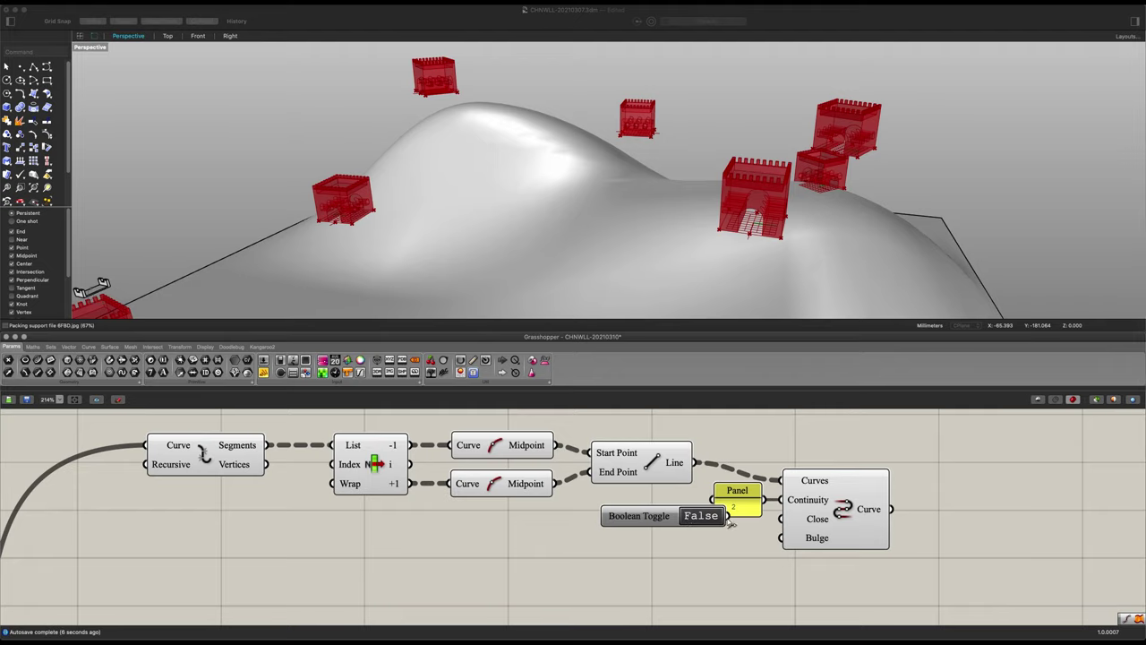
drag(728, 516, 794, 514)
drag(656, 512, 625, 515)
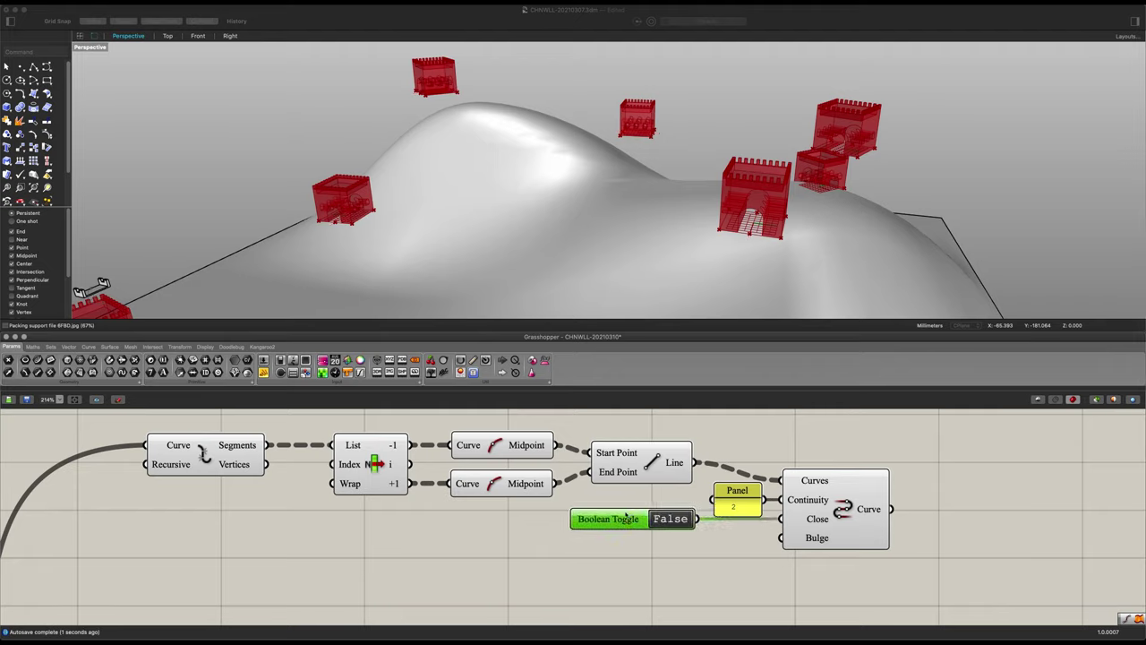
- Set the Bulge of Connect Curves to .5 with a panel
double_click(715, 568)
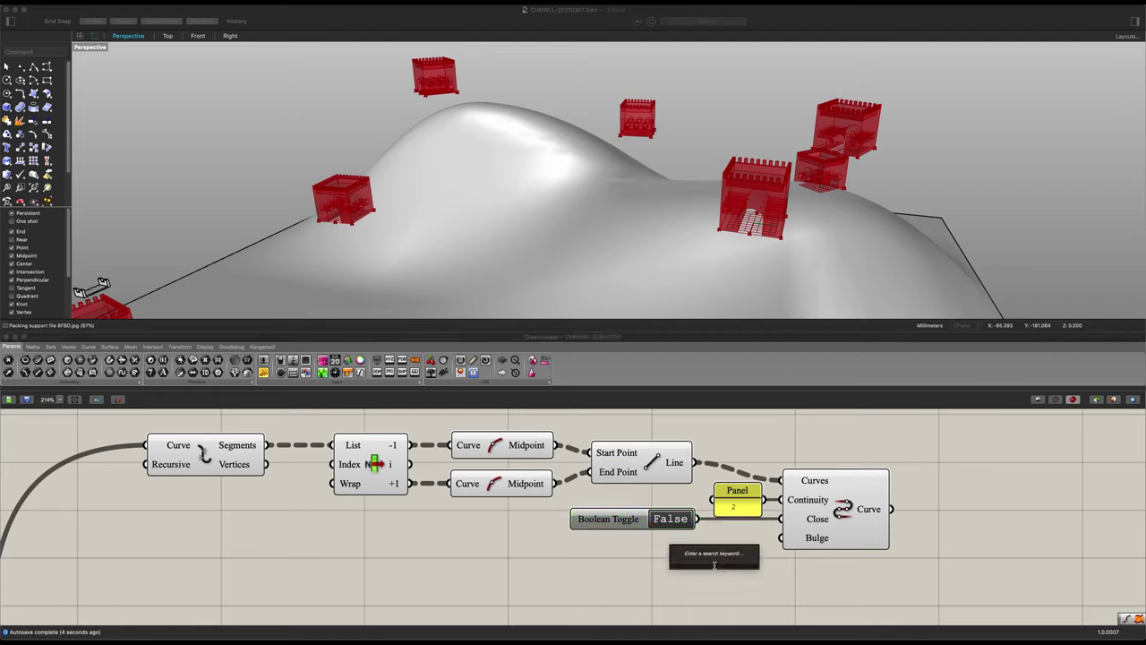
text(panel)
key(Return)
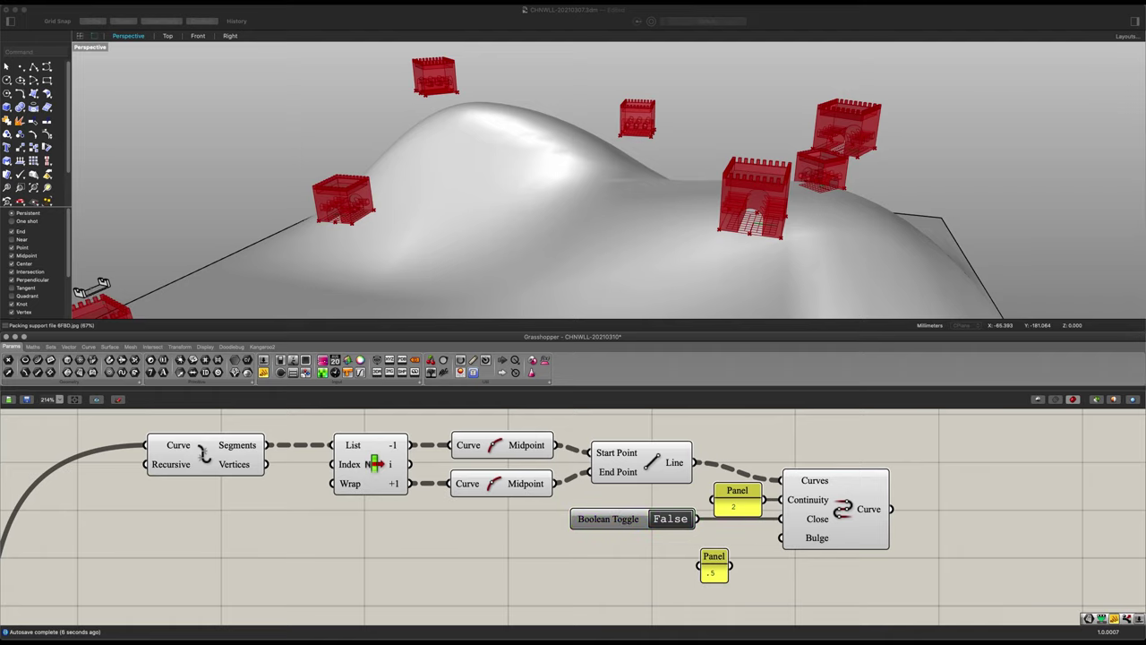
drag(731, 566, 782, 538)
click(832, 513)
- Flatten the Curves input of Connect Curves and inspect the curve linking the towers
scroll(856, 437, down, 2)
right_drag(855, 437, 643, 410)
scroll(644, 463, up, 2)
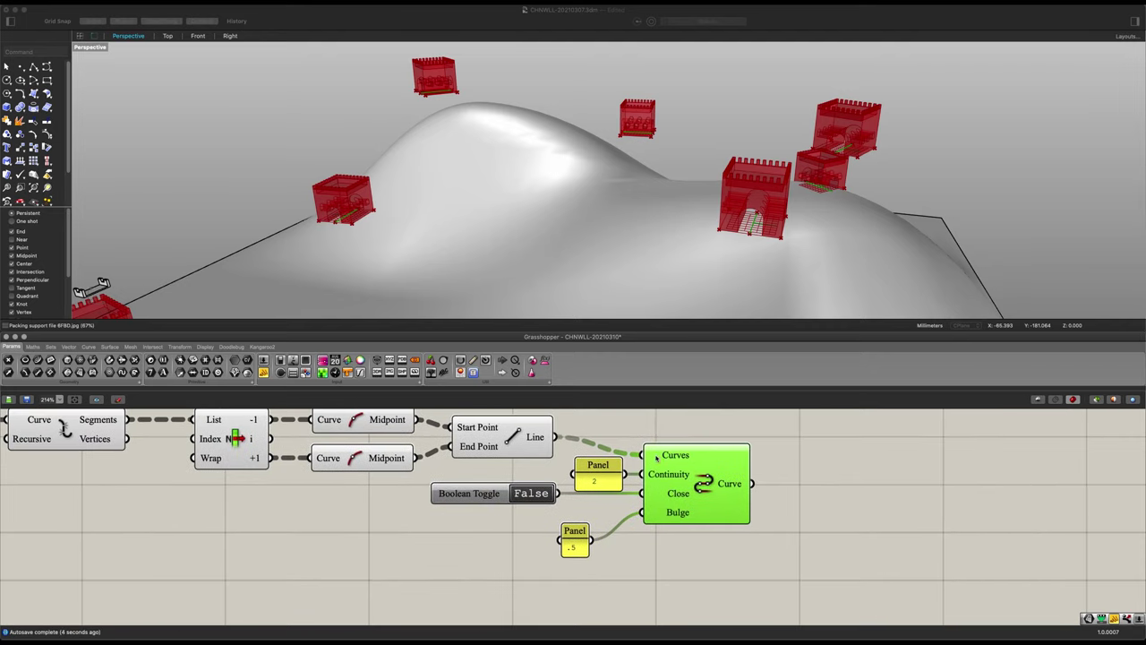
right_click(652, 455)
click(674, 527)
right_drag(686, 200, 738, 191)
scroll(738, 191, up, 4)
right_drag(795, 483, 734, 481)
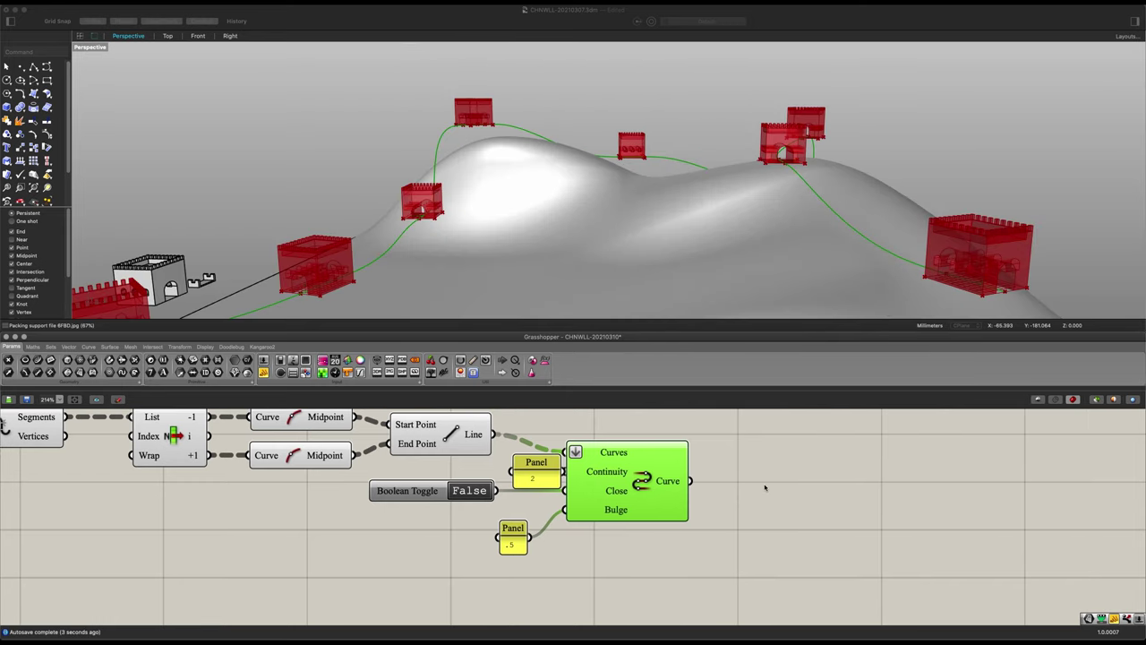
- Add a Flip Curve component and feed its Curve input from the Connect Curves output
double_click(767, 482)
text(flip)
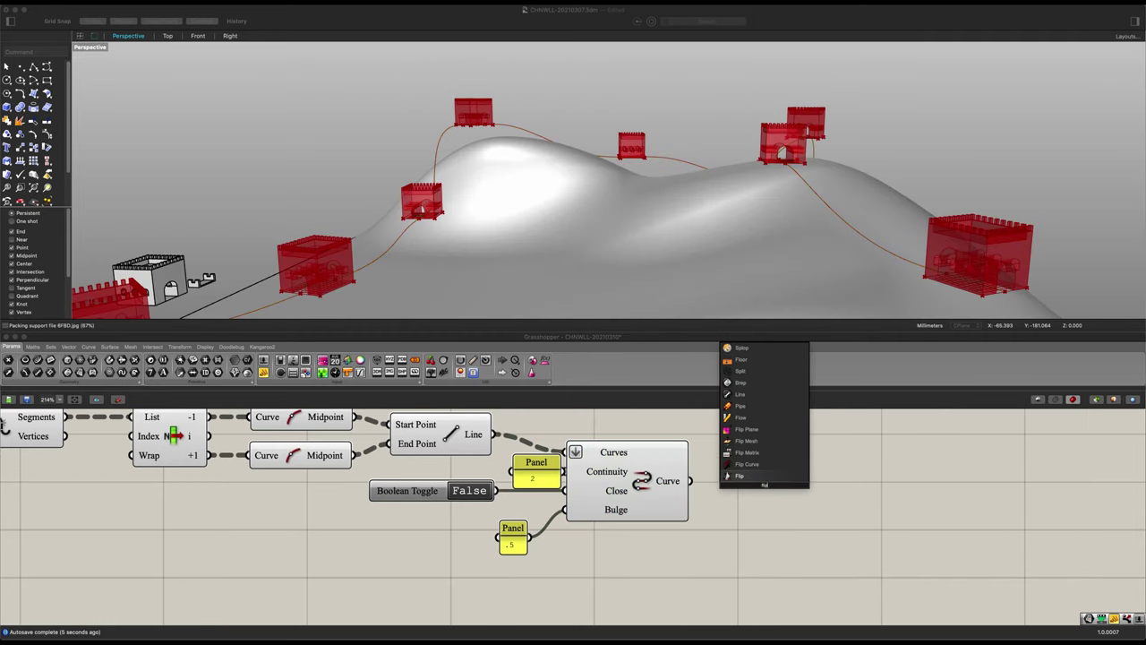
key(Up)
key(Return)
drag(691, 482, 720, 476)
- Group the components from Explode through Flip Curve and name the group "Wall Axis"
scroll(815, 531, down, 5)
drag(815, 531, 354, 433)
key(ctrl+g)
scroll(553, 467, up, 4)
right_click(625, 439)
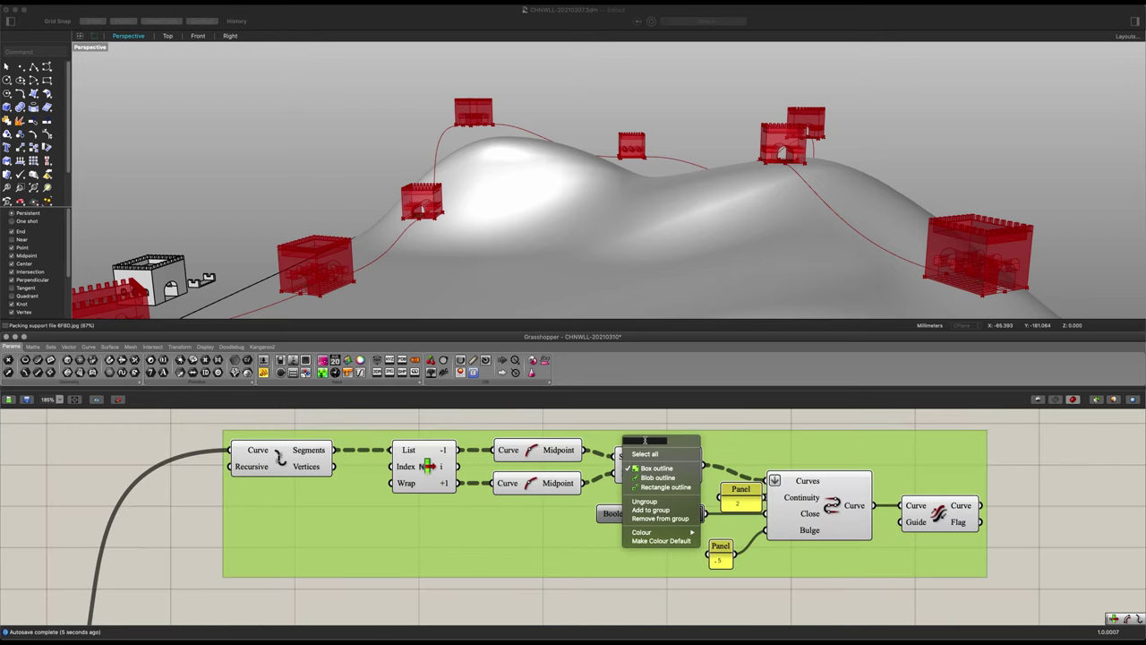
text(Wall Axis)
key(Return)
scroll(734, 480, down, 2)
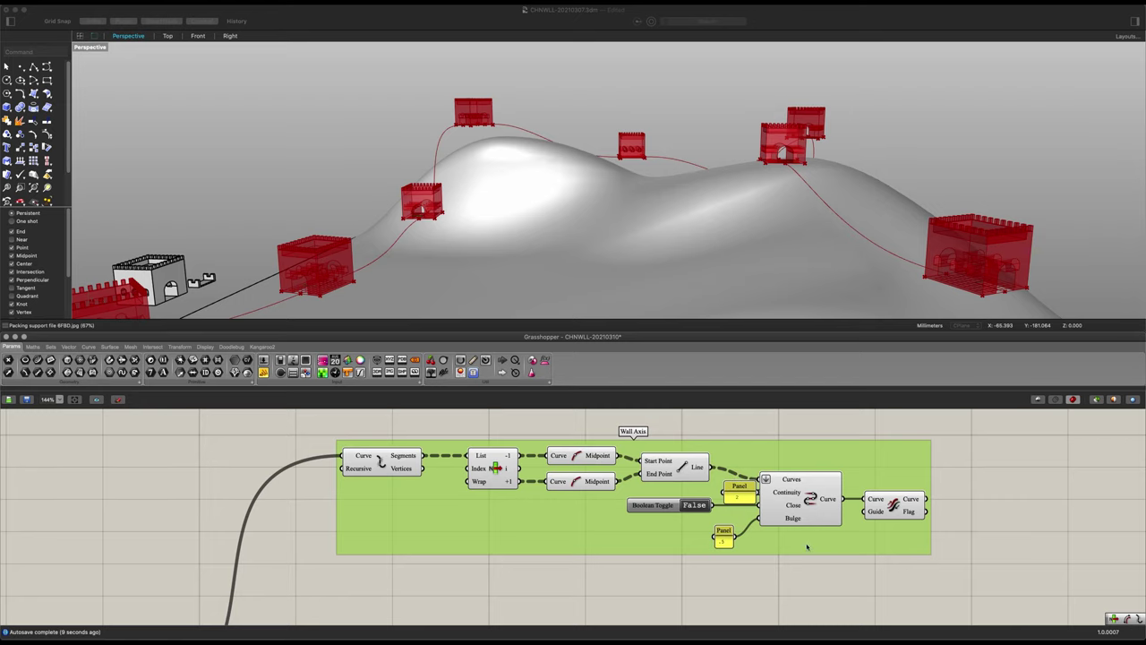
- Turn off the preview of all Wall Axis components except Flip Curve
drag(816, 579, 336, 429)
scroll(573, 462, down, 1)
right_drag(977, 513, 681, 501)
click(795, 500)
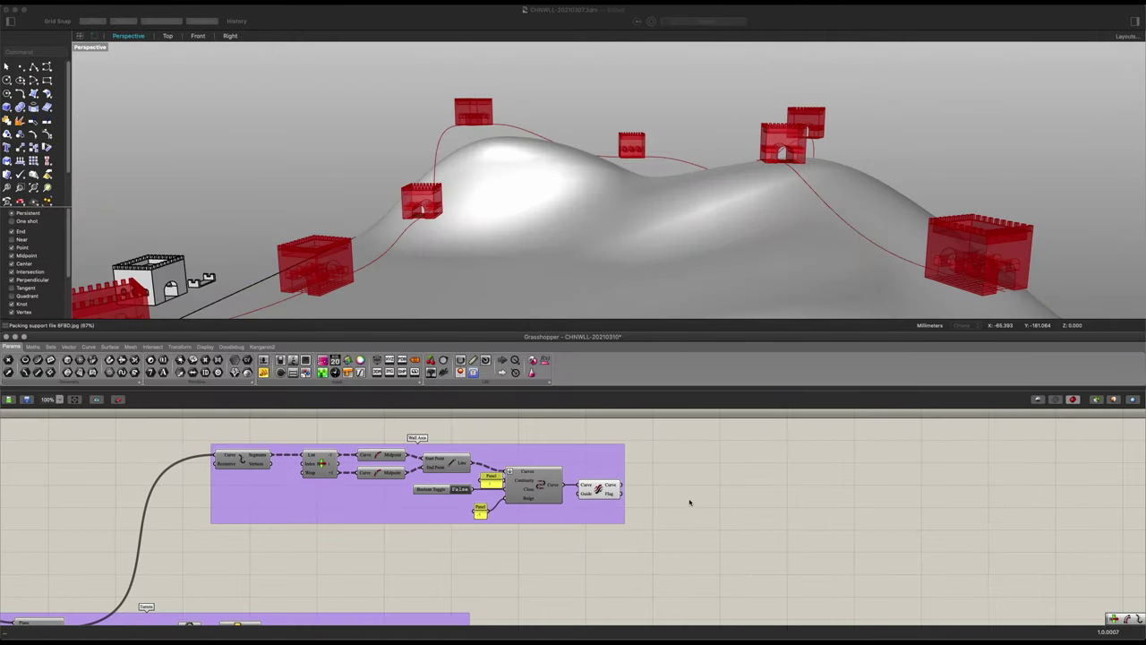
- Feed a new Multiplication component's A input from the Turrets group's size slider and move that slider slightly away from the Domain component
right_drag(612, 528, 722, 552)
right_drag(375, 534, 449, 498)
drag(450, 499, 722, 434)
right_drag(592, 514, 561, 477)
click(516, 502)
double_click(517, 502)
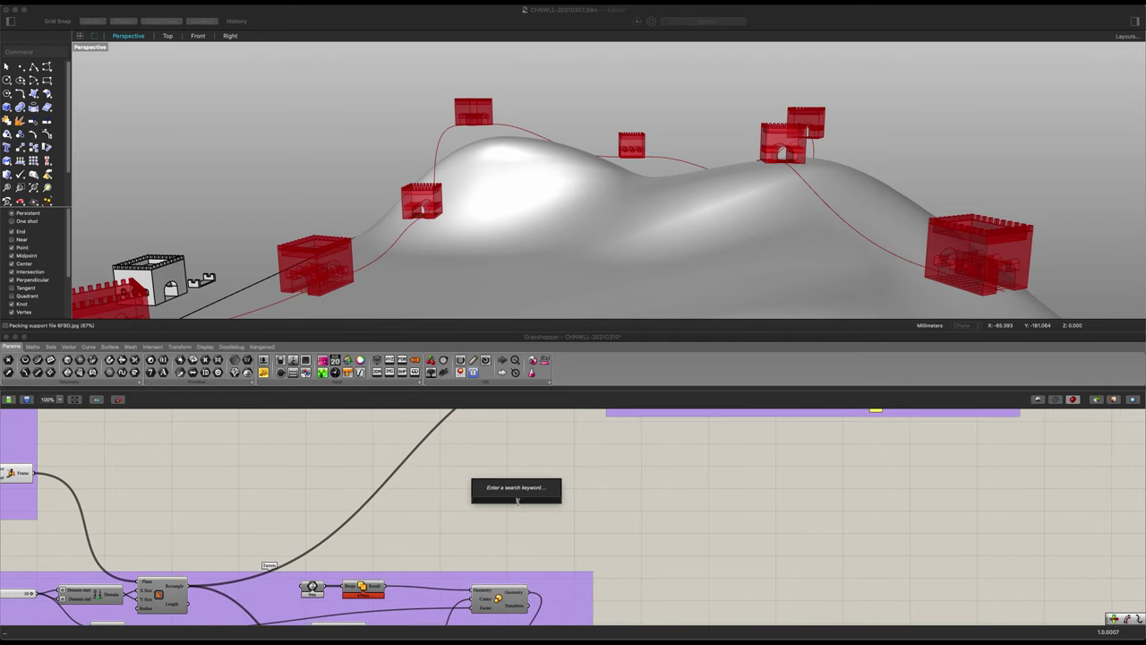
text(mult)
key(Up)
key(Return)
right_drag(466, 482, 569, 505)
right_drag(440, 511, 483, 515)
drag(182, 583, 645, 486)
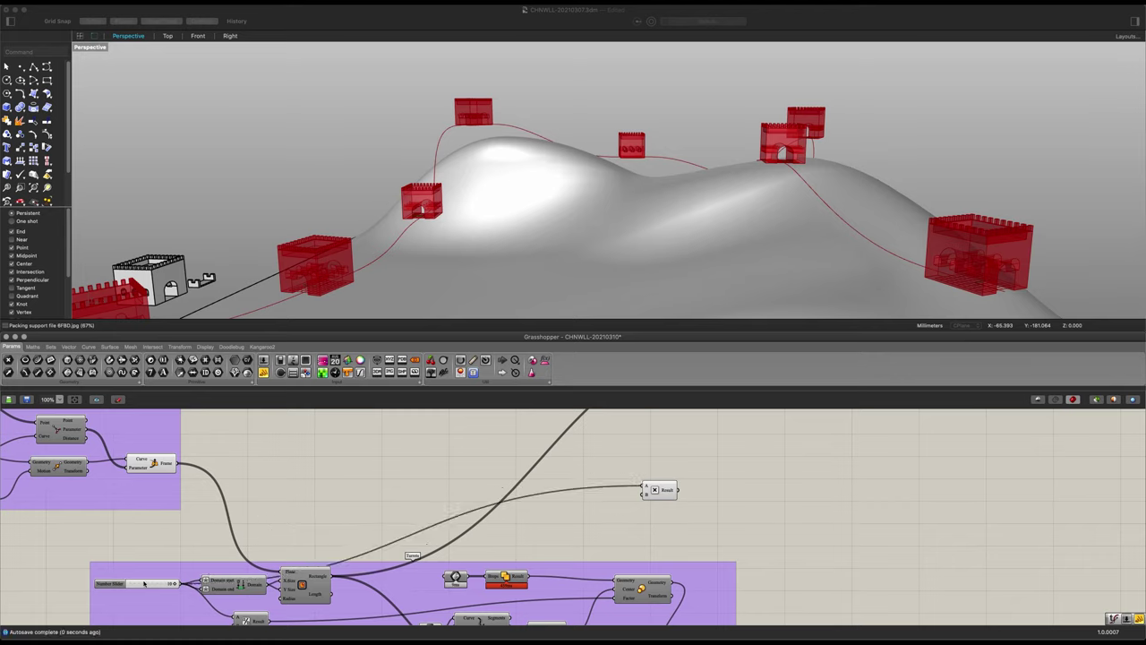
drag(143, 583, 112, 545)
- Turn off the preview of the frame component that feeds the Rectangle's Plane input
click(163, 469)
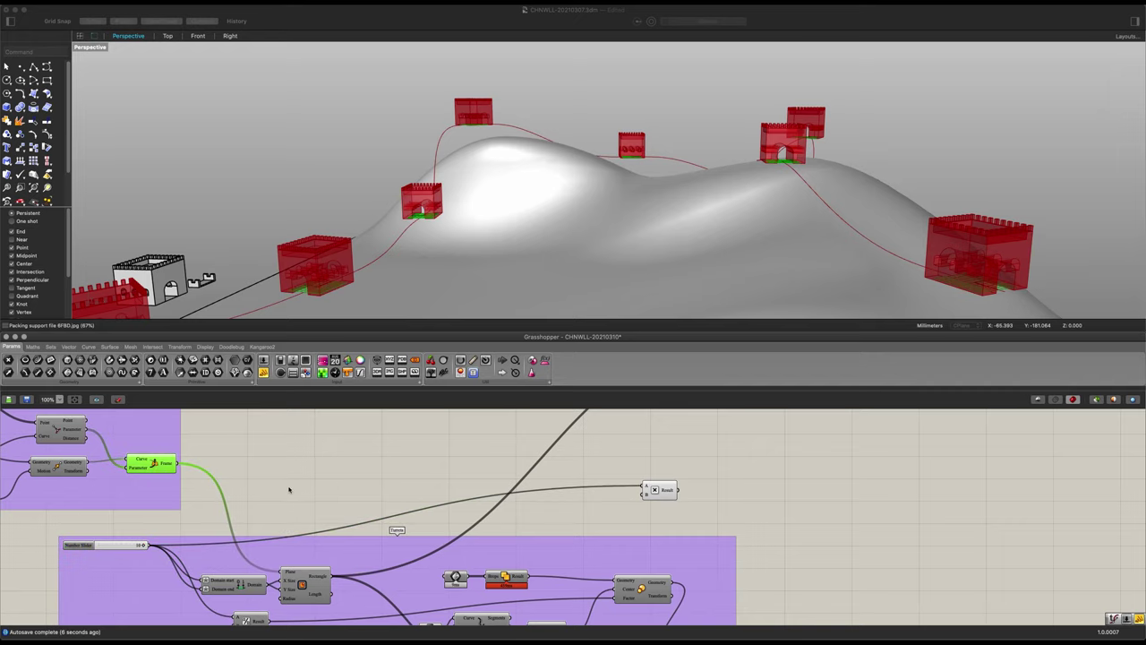
key(super+w)
click(611, 78)
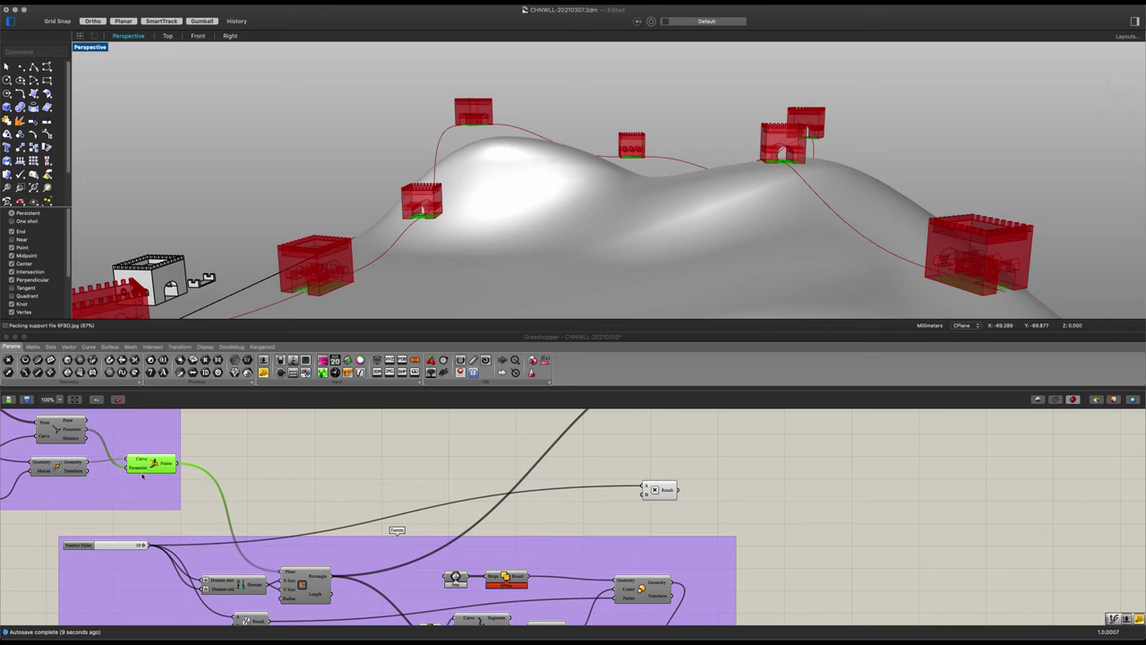
click(174, 462)
click(299, 487)
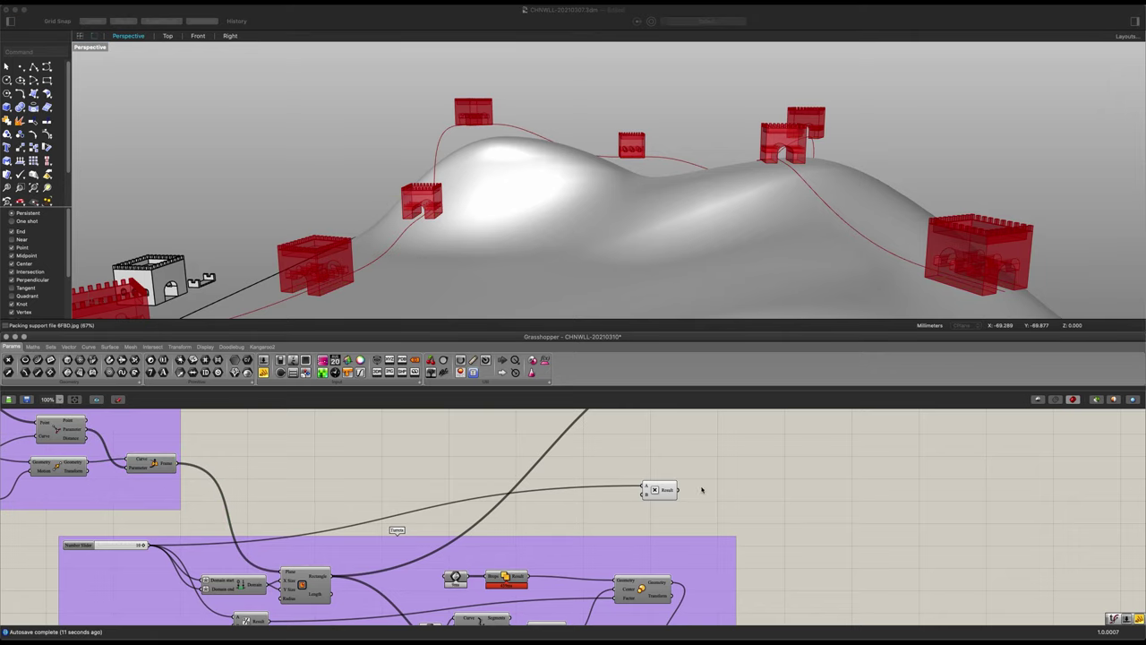
- Reposition the Multiplication component and add a number slider with a starting value of 1 beside it
drag(666, 491, 692, 465)
scroll(692, 464, up, 4)
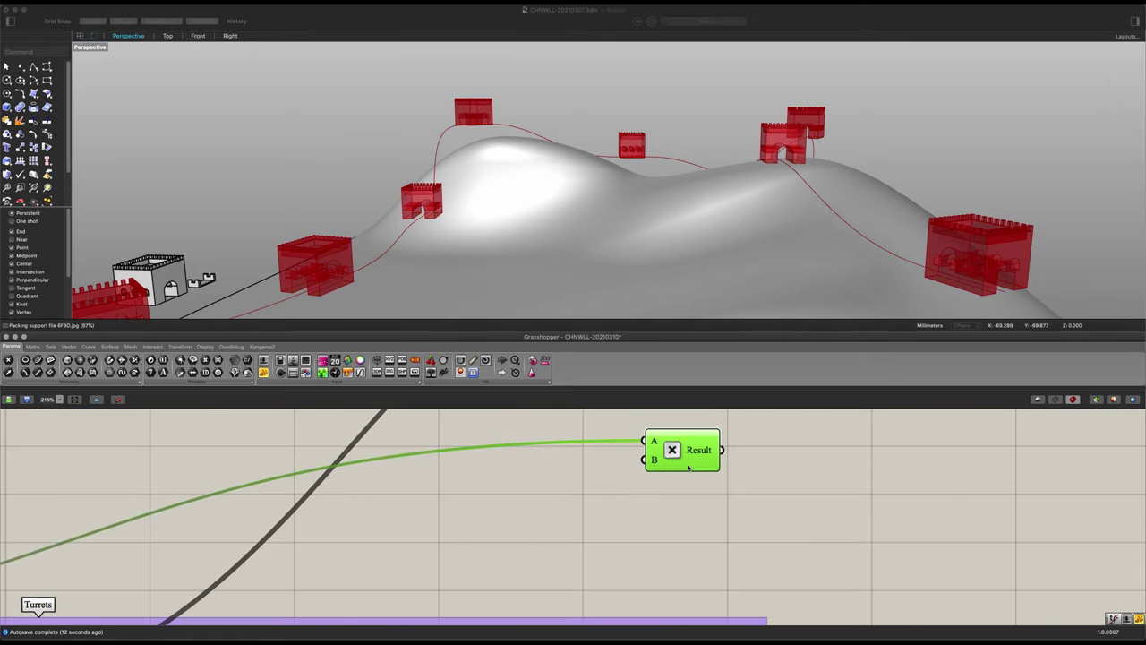
double_click(548, 507)
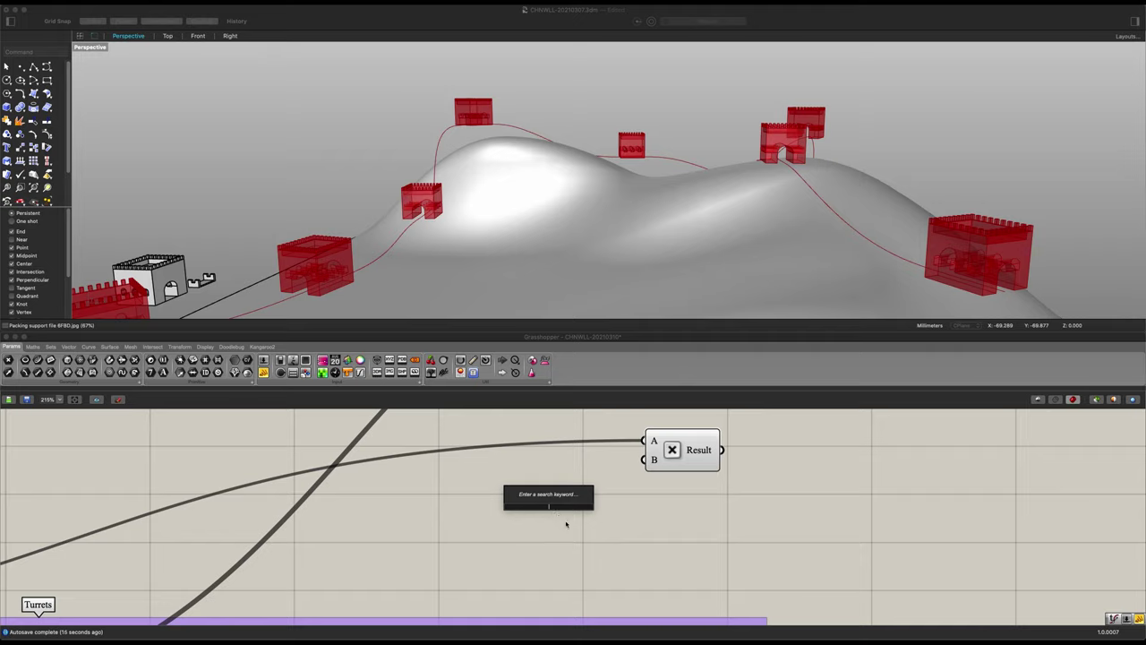
text(1)
key(Return)
- Set the new slider's maximum to 0.45 and connect the slider to the Multiplication component's B input
double_click(505, 498)
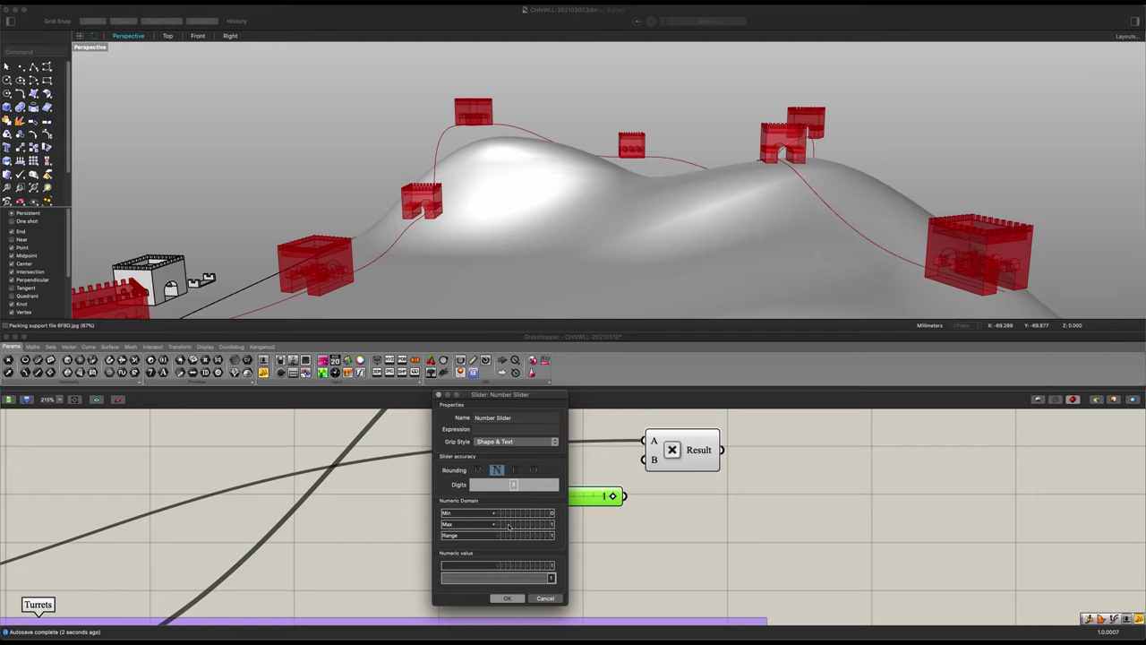
double_click(510, 524)
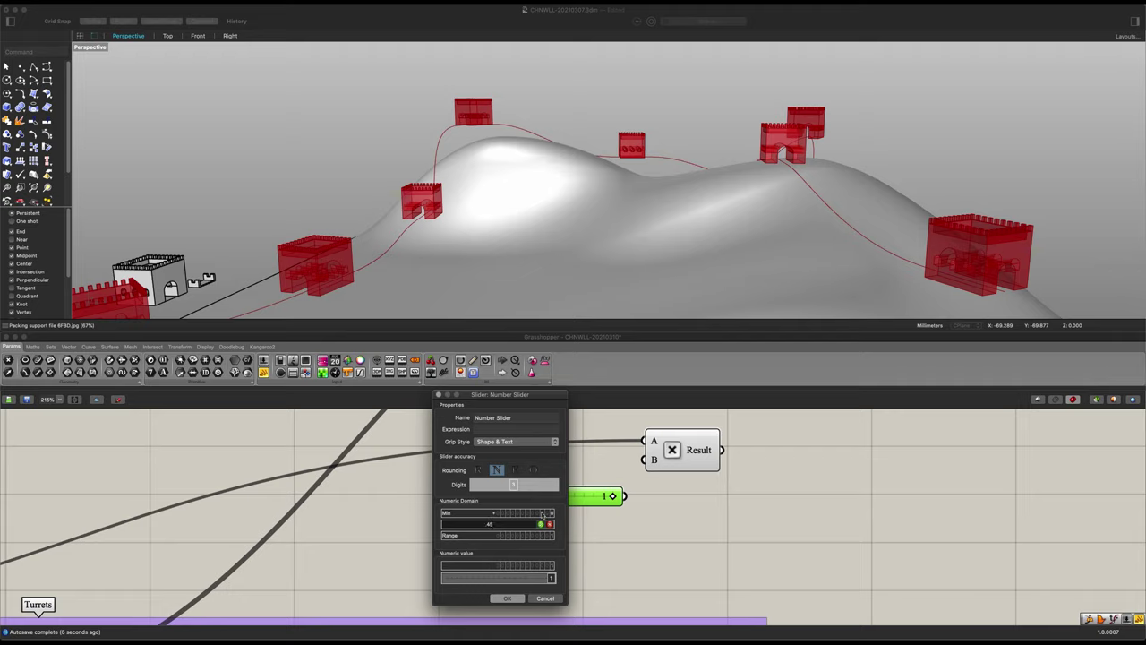
text(.45)
click(541, 524)
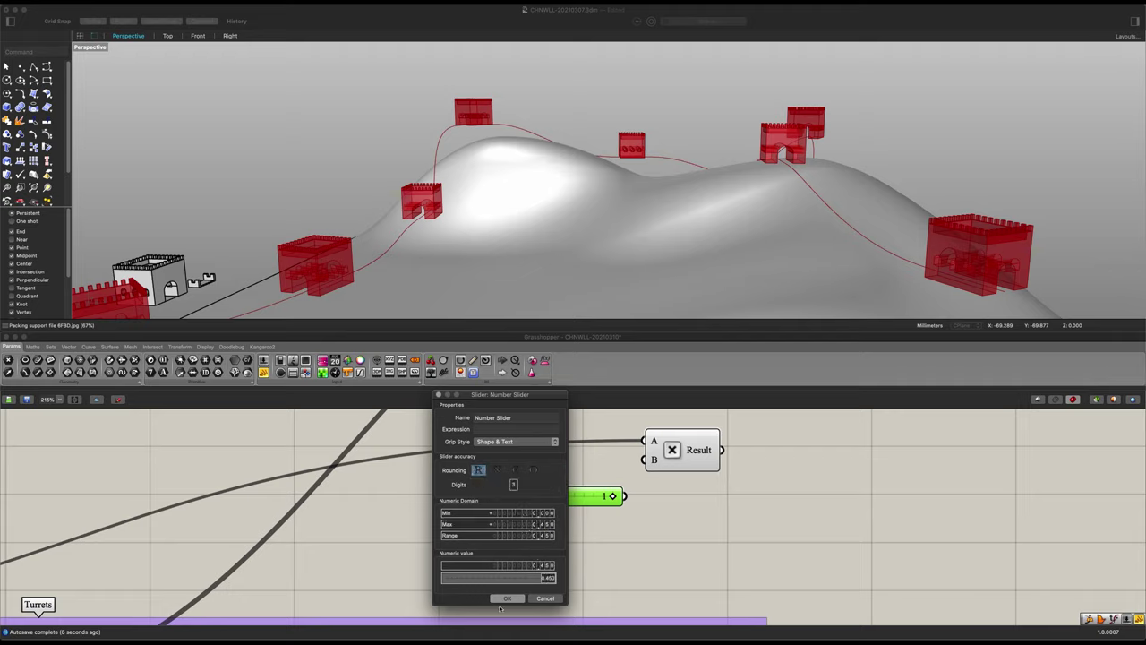
click(507, 598)
drag(567, 499, 643, 463)
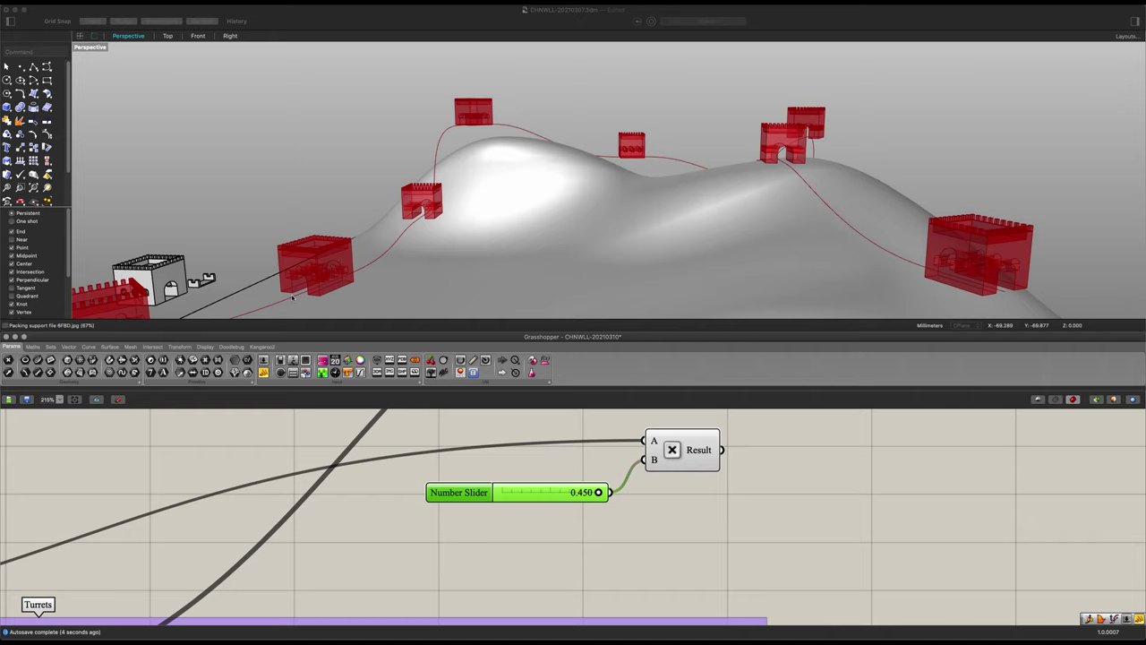
scroll(673, 491, down, 3)
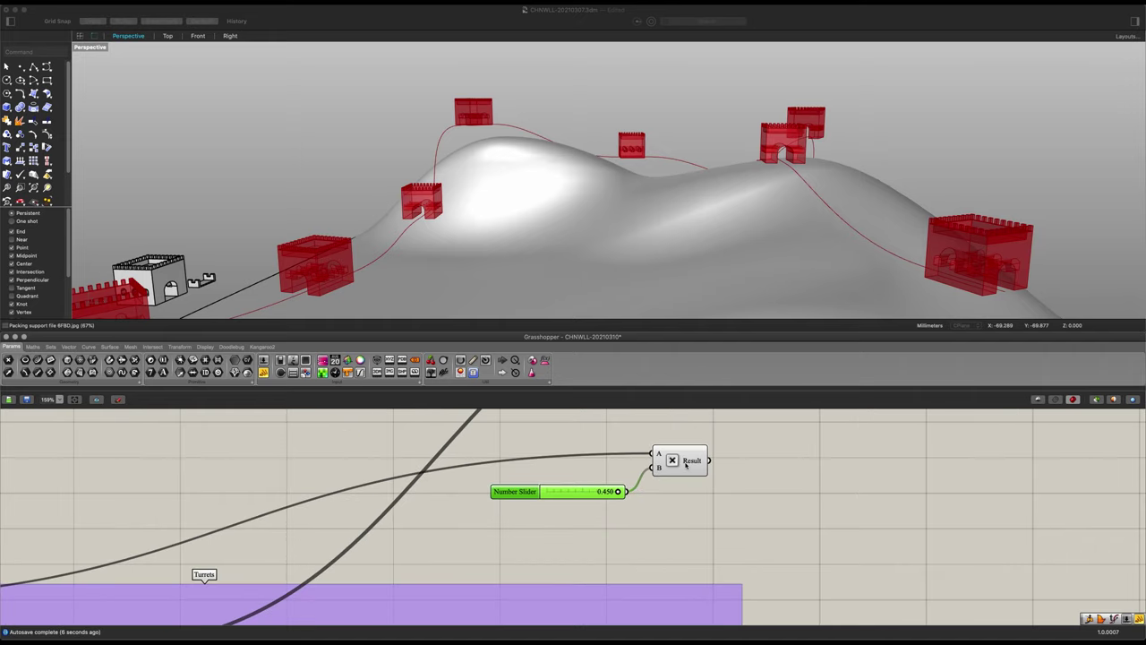
click(687, 464)
click(571, 495)
mouse_move(618, 493)
mouse_down()
mouse_move(547, 493)
mouse_move(625, 492)
mouse_up()
- Add a Negative component and feed its Value input from the Multiplication result
right_drag(671, 504, 568, 553)
scroll(582, 544, down, 1)
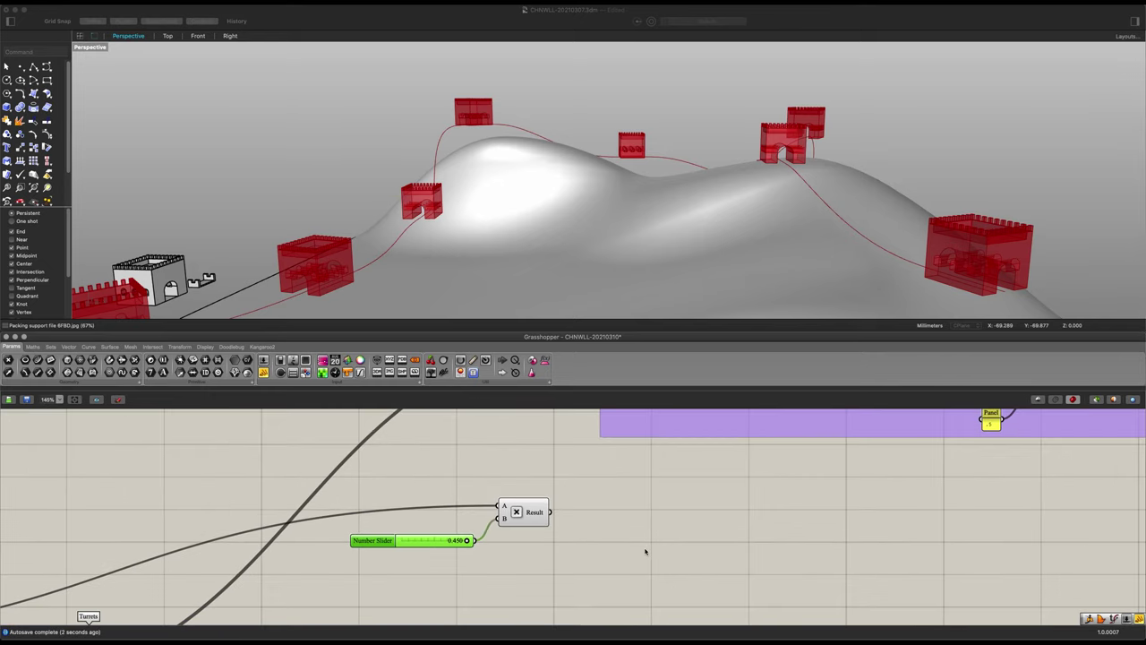
double_click(634, 526)
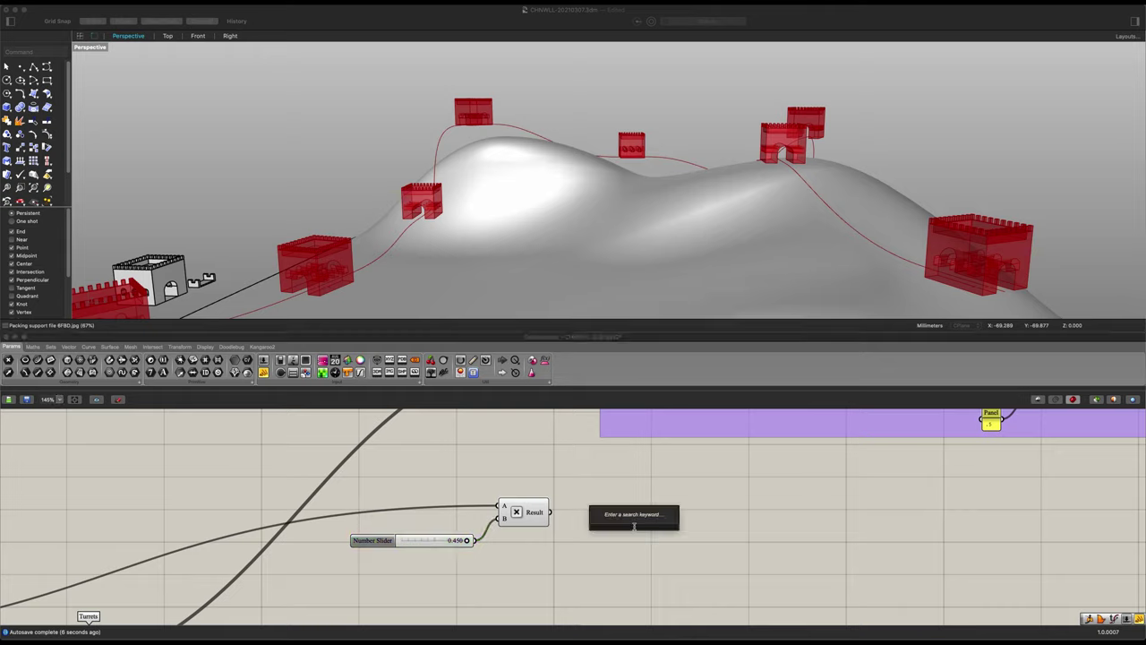
text(neg)
click(630, 519)
drag(551, 512, 620, 549)
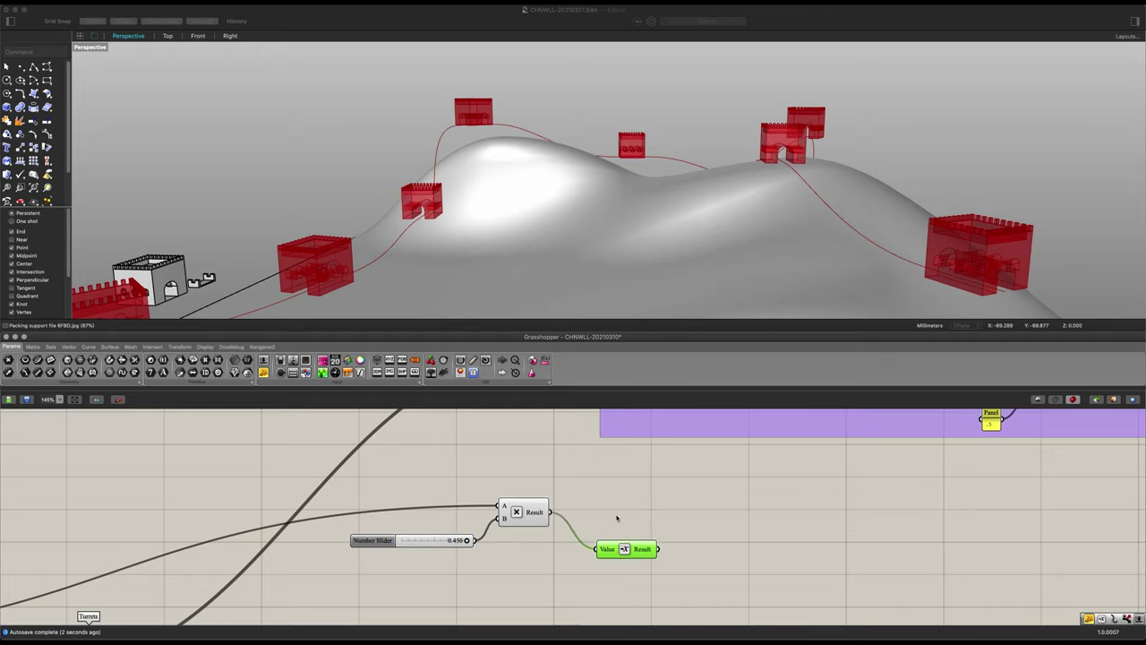
- Add an Offset Curve component and feed its Distance input from both the Multiplication and Negative results
double_click(616, 518)
text(off)
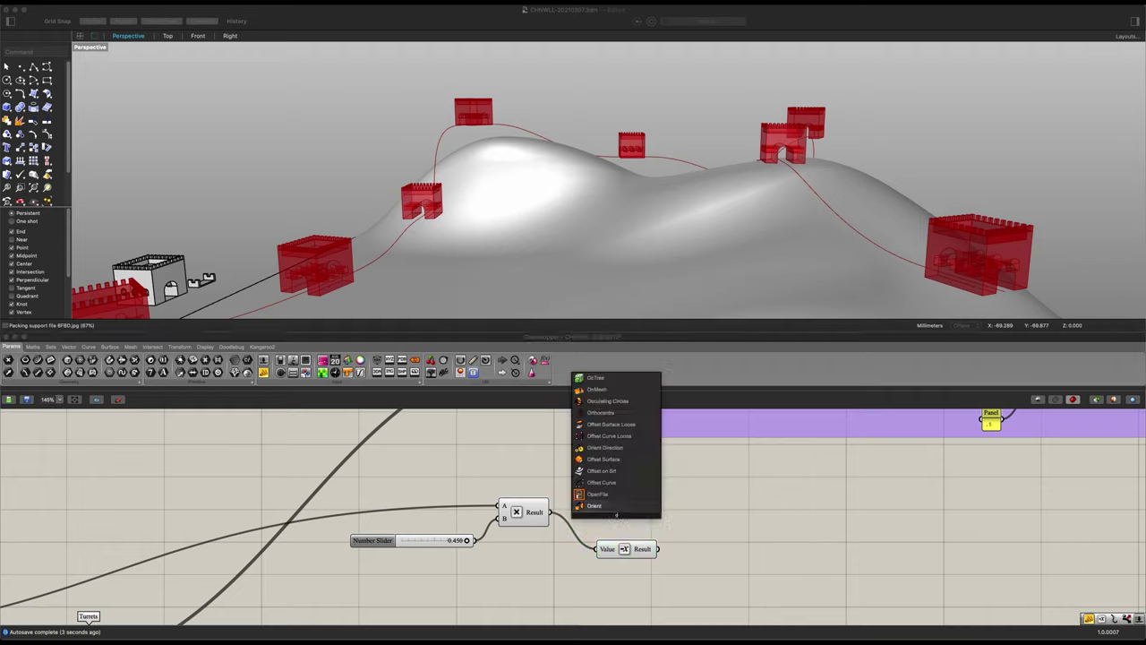
click(611, 506)
drag(622, 522, 736, 524)
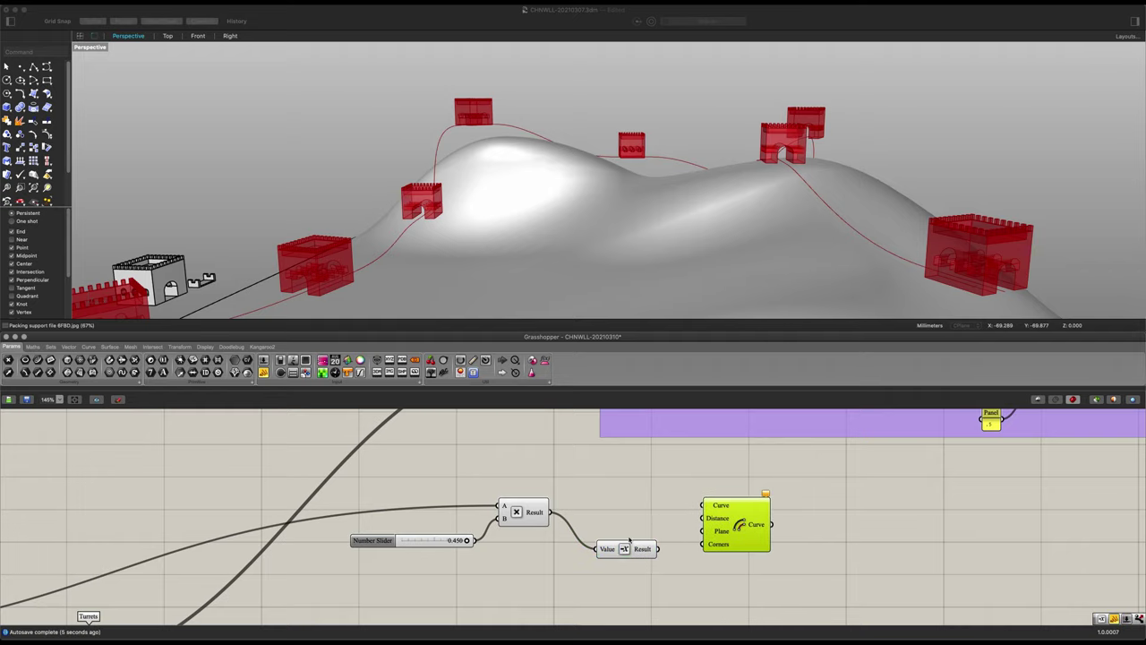
drag(552, 514, 703, 517)
shift+drag(658, 550, 702, 519)
- Move the offset components near the Wall Axis group and feed Offset Curve's Curve input from the Flip Curve output
scroll(667, 527, down, 5)
drag(757, 580, 529, 499)
drag(678, 511, 970, 512)
click(941, 479)
scroll(940, 481, up, 5)
right_drag(880, 494, 828, 491)
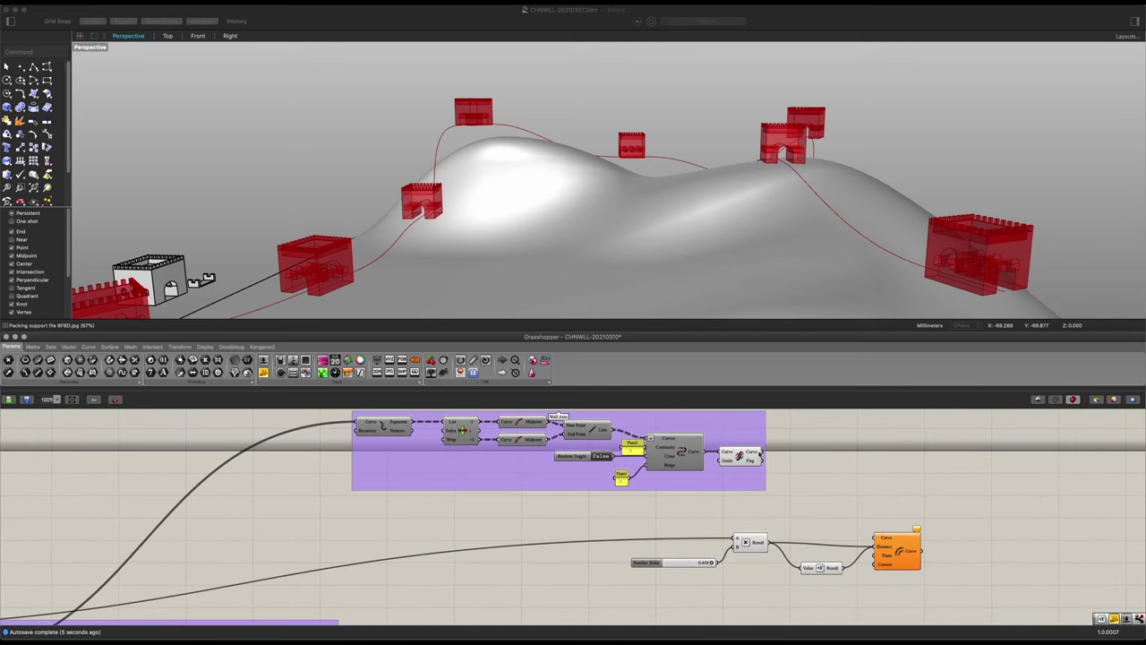
drag(800, 458, 884, 538)
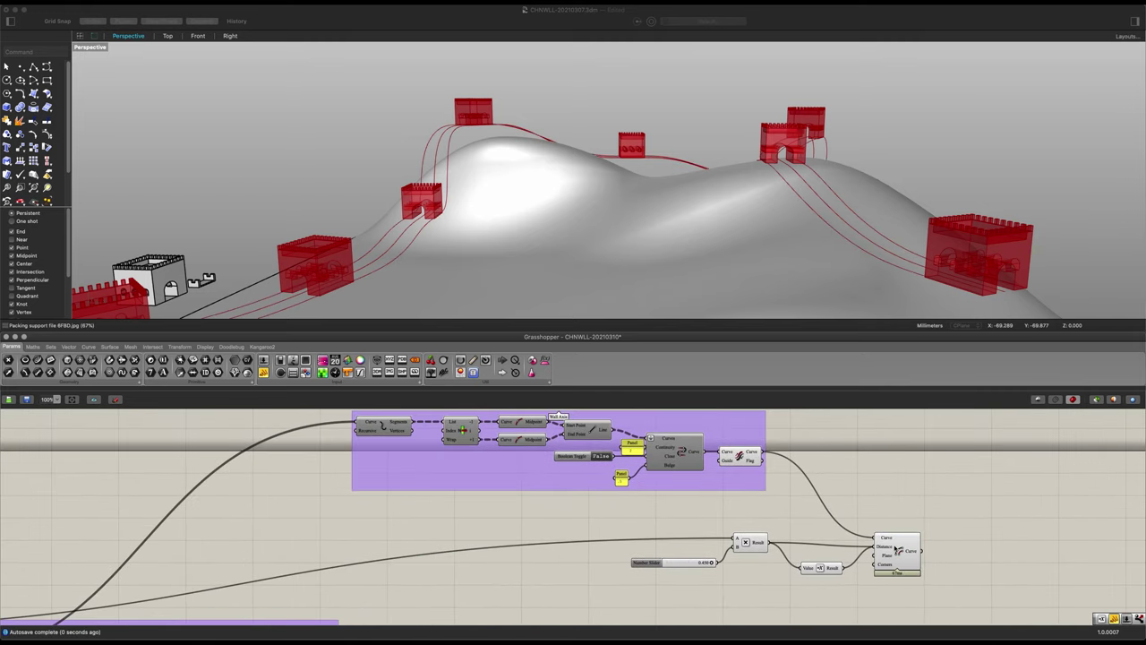
click(897, 550)
- Turn off the preview of Flip Curve and inspect the two offset curves along the terrain
click(738, 454)
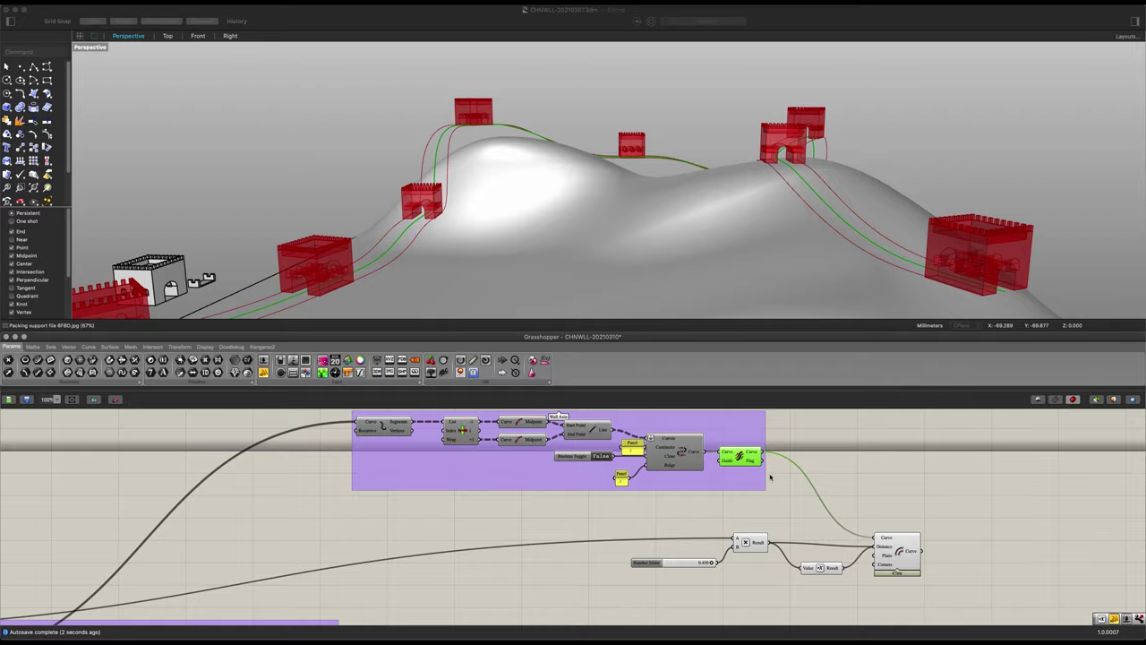
key(ctrl+q)
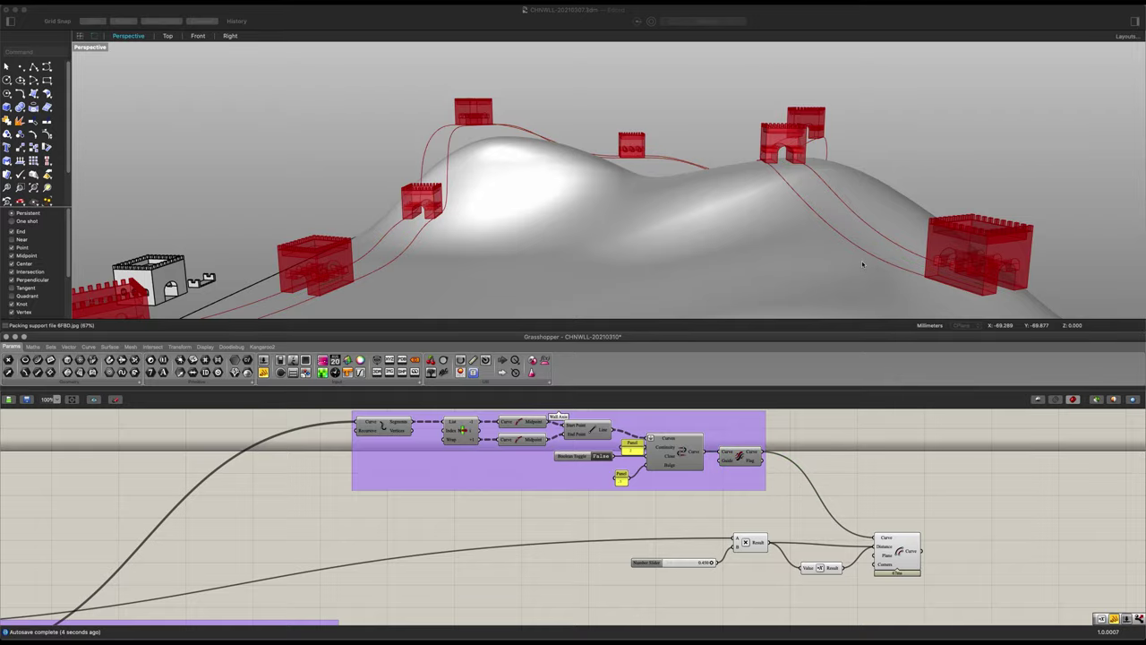
right_drag(861, 264, 780, 262)
scroll(621, 210, down, 6)
right_drag(621, 210, 641, 182)
- Add a Dispatch component, feed its List input from Offset Curve's output, and flatten that input
right_drag(604, 523, 497, 487)
scroll(632, 546, up, 4)
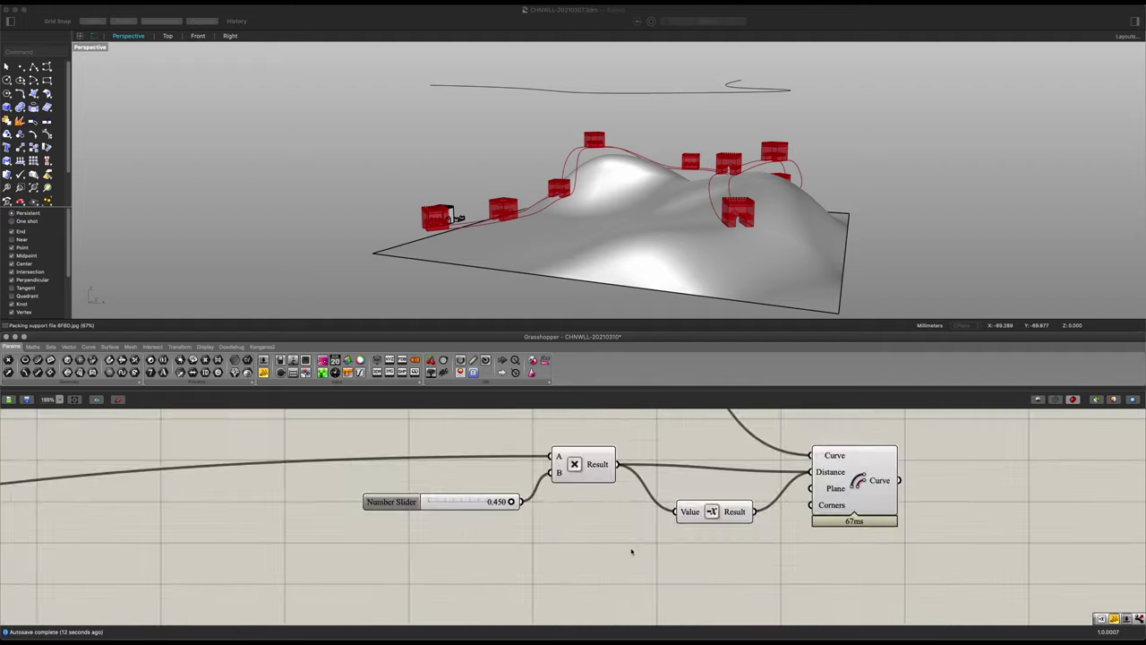
right_drag(632, 545, 699, 534)
scroll(680, 556, down, 1)
double_click(729, 561)
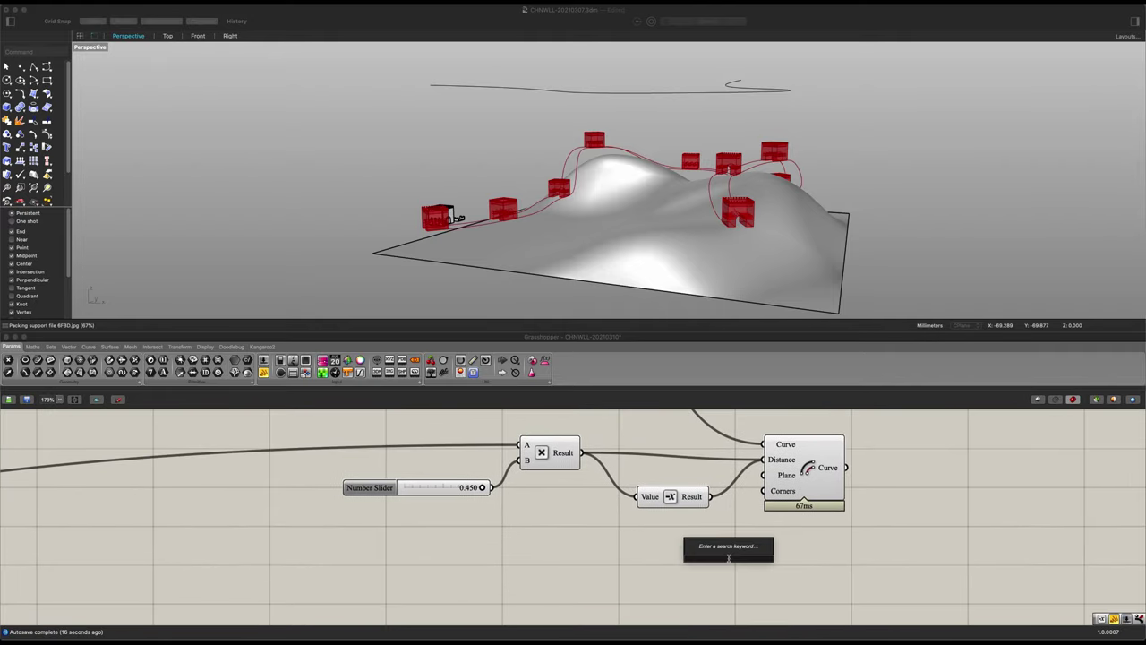
text(dispatch)
key(Return)
drag(727, 560, 944, 471)
right_drag(911, 492, 744, 485)
right_click(730, 464)
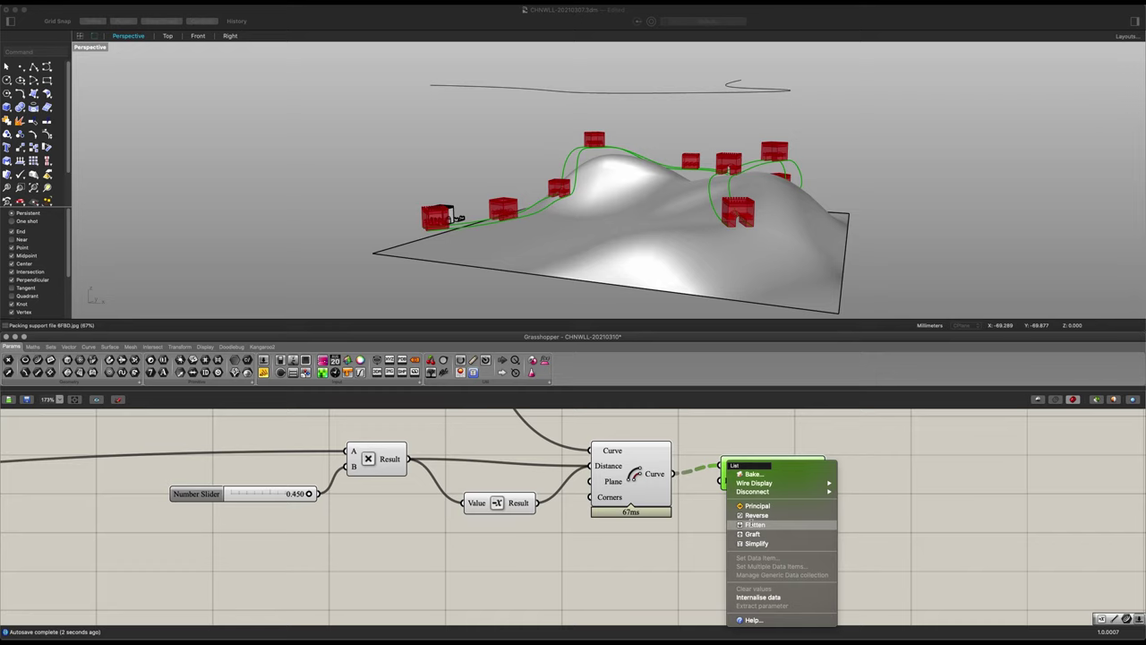
click(757, 521)
- Add a Ruled Surface component and feed Curve A and Curve B from Dispatch's List A and List B
right_drag(908, 463, 712, 499)
double_click(701, 500)
text(rul)
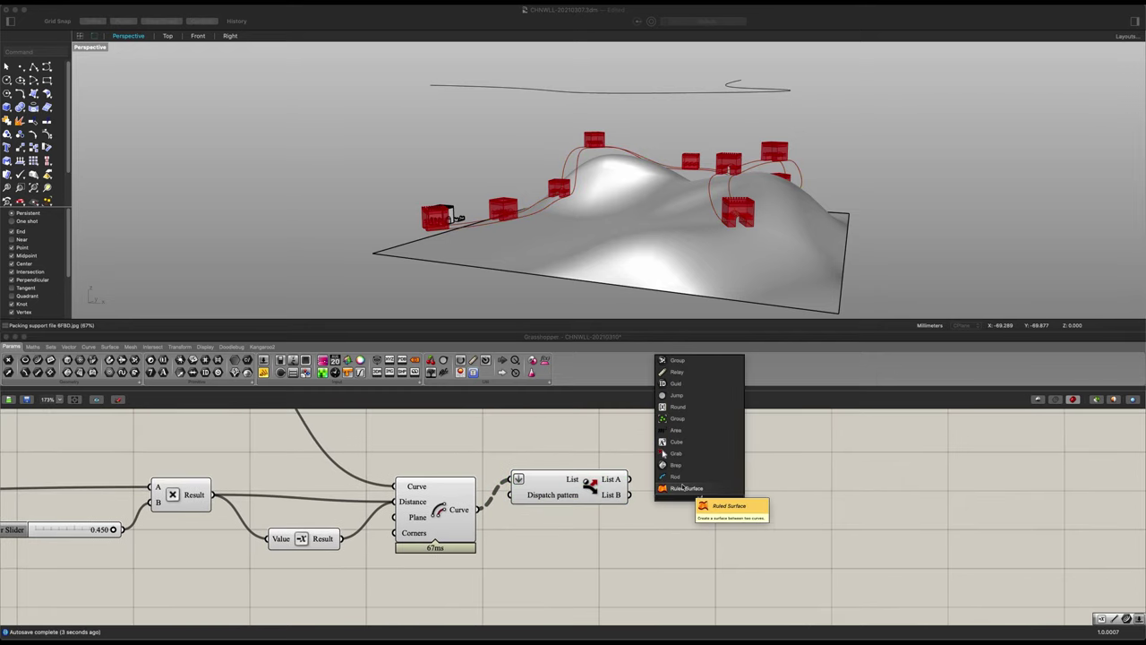
click(691, 489)
drag(639, 507, 684, 490)
- Examine the ruled surface running between the towers from several angles, up close and from afar
right_drag(703, 111, 547, 161)
scroll(604, 150, up, 5)
scroll(547, 161, down, 5)
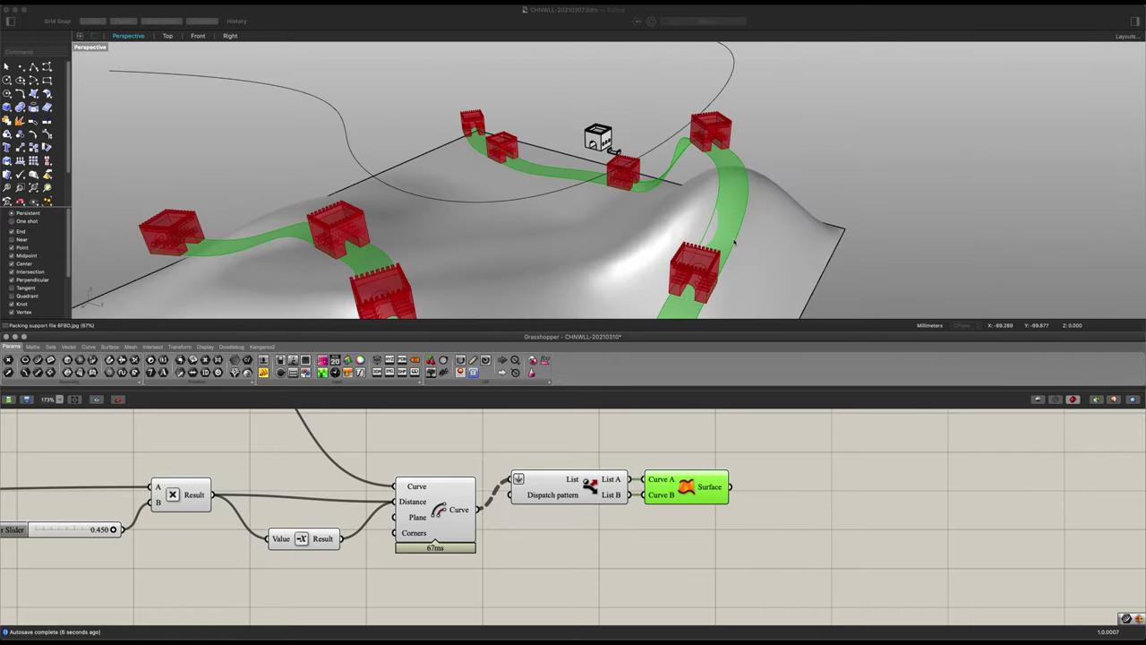
scroll(734, 242, up, 5)
right_drag(734, 242, 665, 158)
scroll(562, 183, down, 3)
scroll(543, 201, down, 5)
scroll(634, 228, down, 4)
- Set the number slider feeding the Unit Z factor to 15 and check the raised towers and wall surface
right_drag(175, 501, 612, 497)
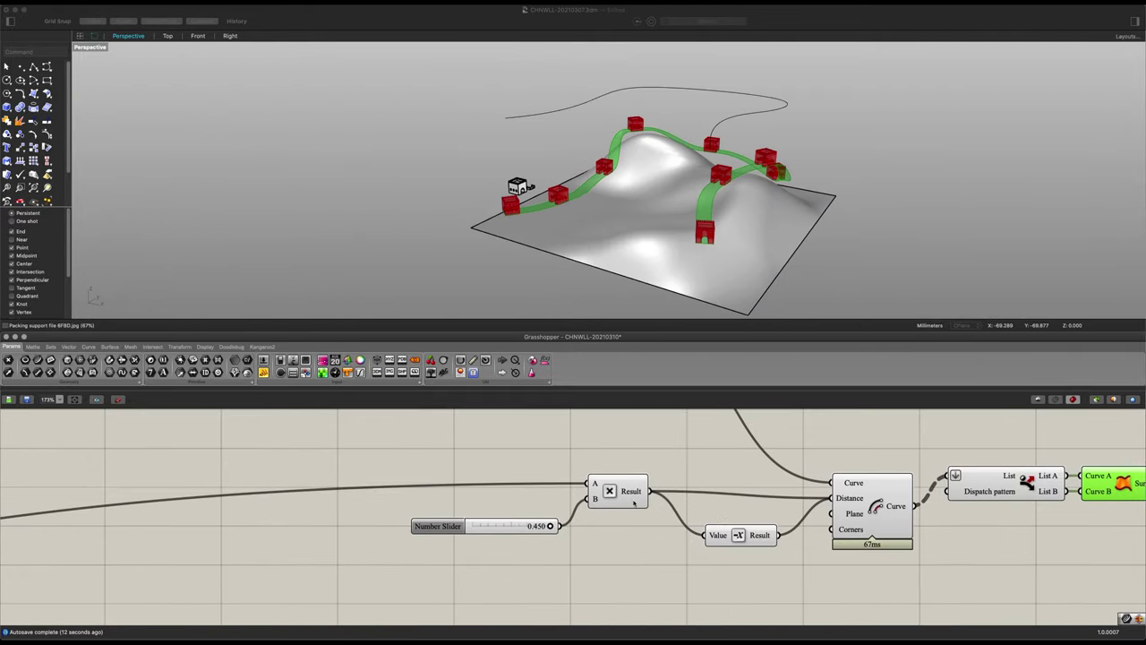
right_drag(404, 489, 712, 441)
scroll(543, 481, down, 3)
right_drag(479, 510, 885, 464)
right_drag(417, 514, 692, 415)
right_drag(488, 451, 559, 574)
scroll(217, 468, up, 3)
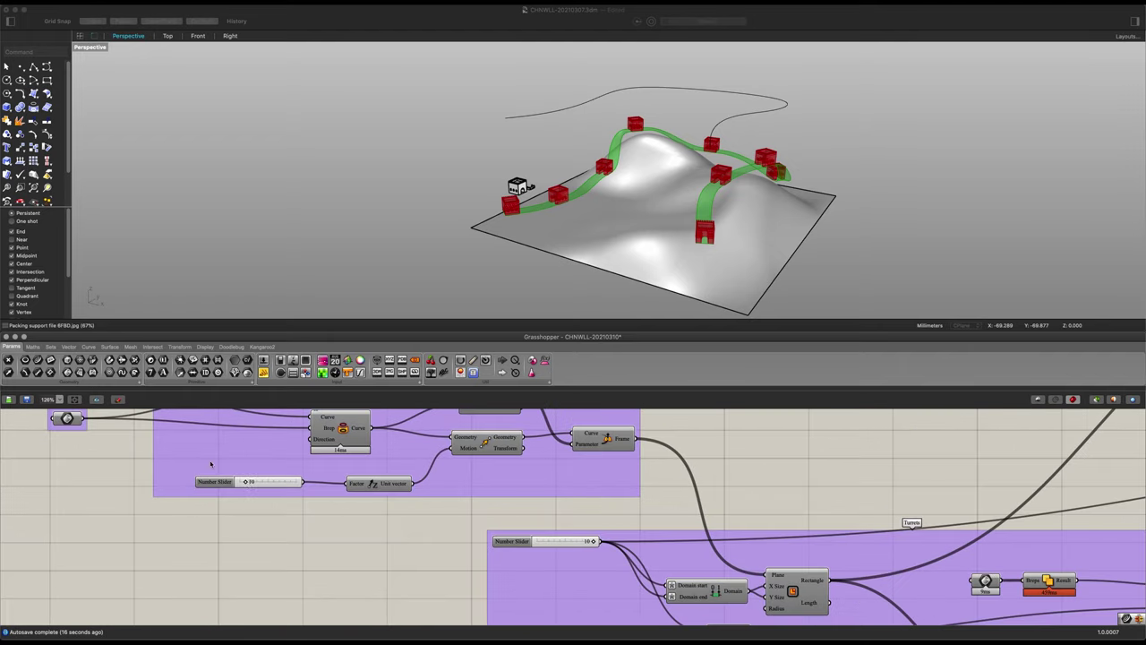
right_drag(238, 484, 340, 487)
click(381, 494)
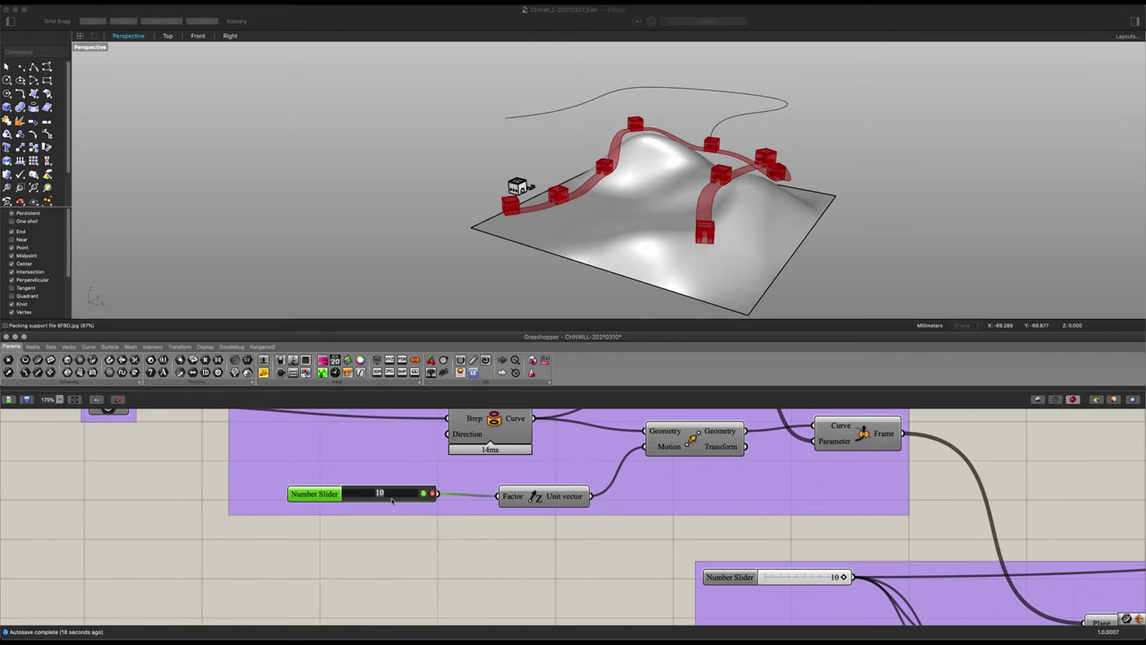
text(15)
key(Return)
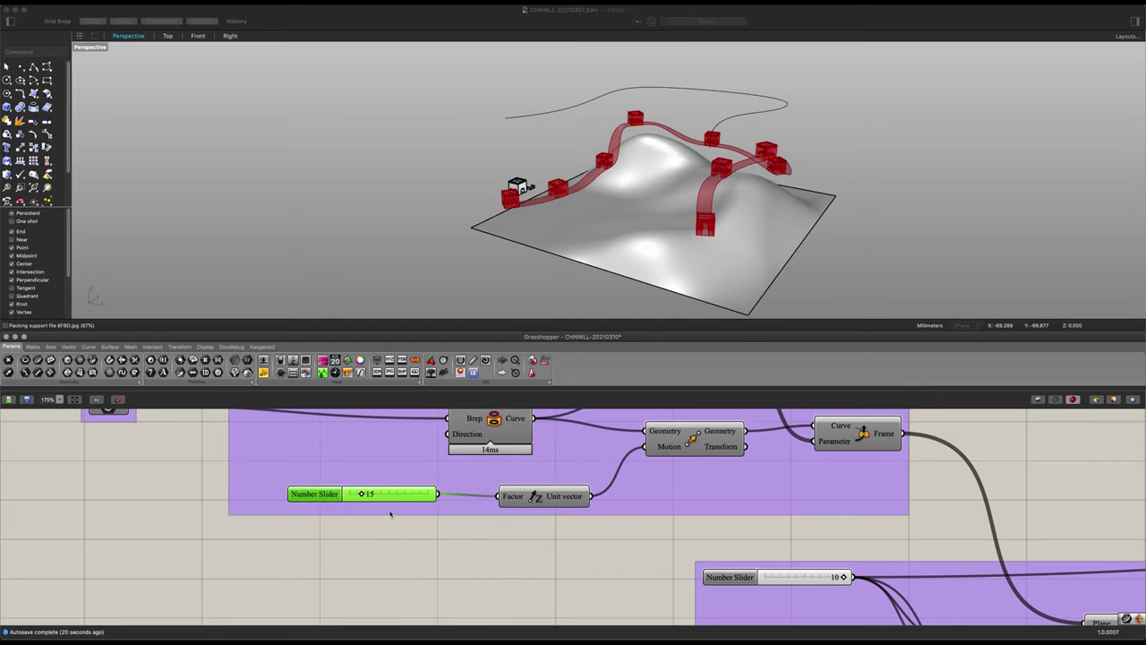
click(389, 517)
right_drag(592, 256, 542, 276)
scroll(662, 430, down, 2)
- Add a Trim with Regions component and place it beyond the Ruled Surface component
right_drag(747, 471, 295, 503)
scroll(888, 481, down, 2)
right_drag(927, 491, 412, 501)
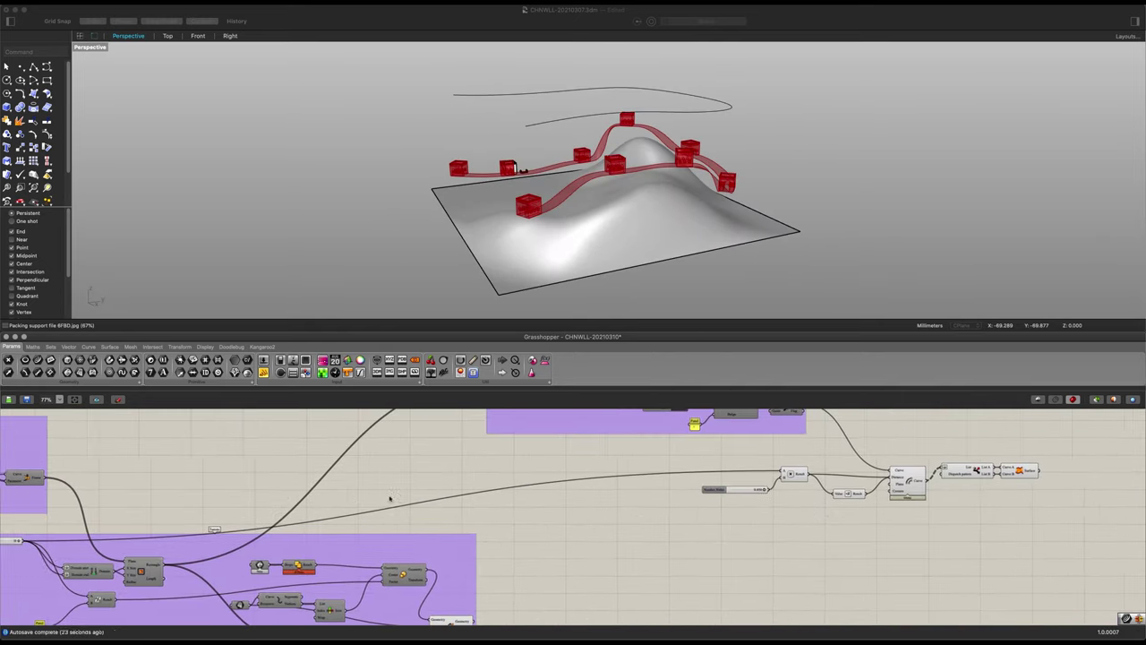
right_drag(952, 524, 627, 538)
scroll(703, 502, up, 4)
scroll(729, 502, up, 3)
double_click(744, 492)
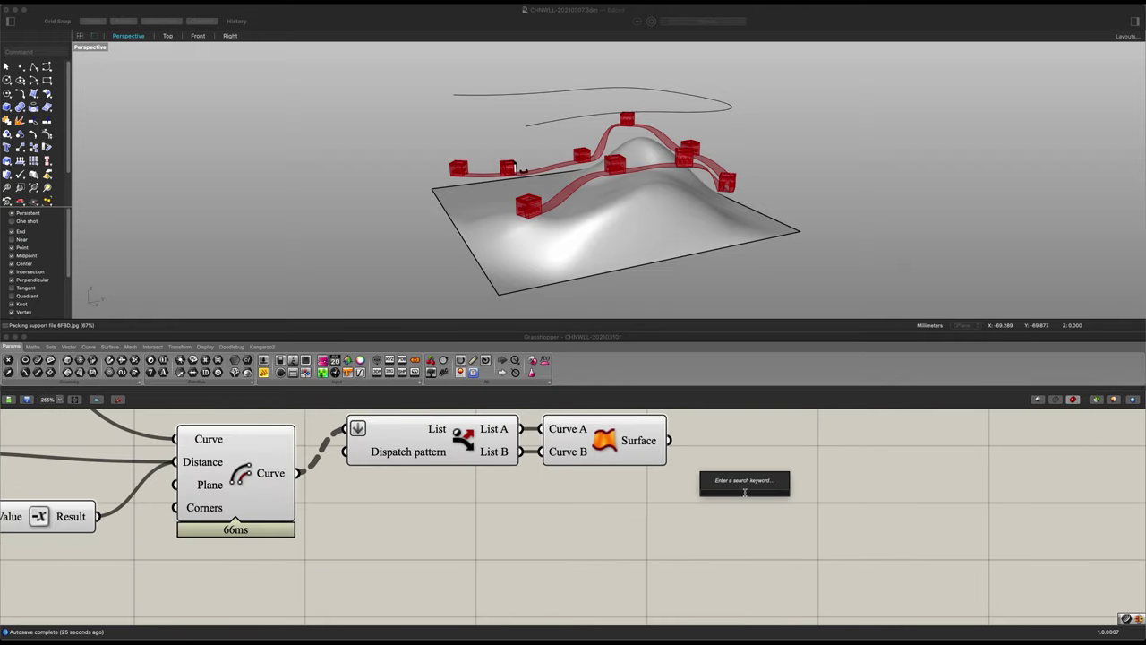
text(reg)
key(Up)
key(Up)
key(Up)
key(Up)
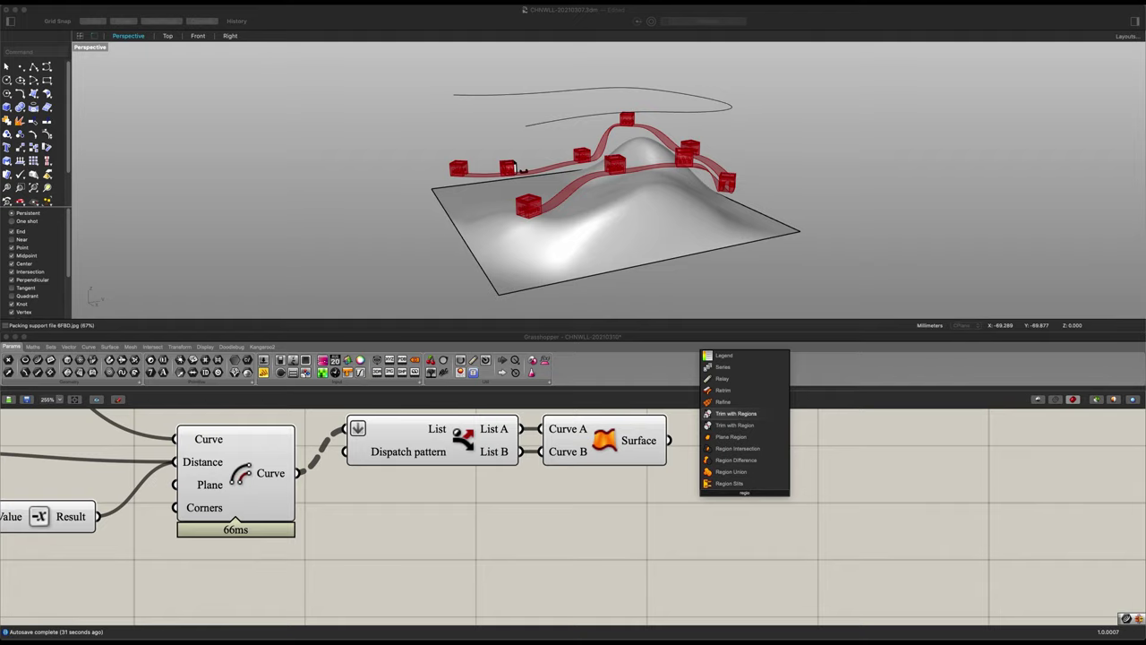
key(Return)
drag(736, 491, 796, 507)
- Add a Geometry parameter on the empty canvas above the Turrets group
scroll(740, 503, down, 4)
scroll(740, 503, down, 2)
right_drag(528, 496, 761, 404)
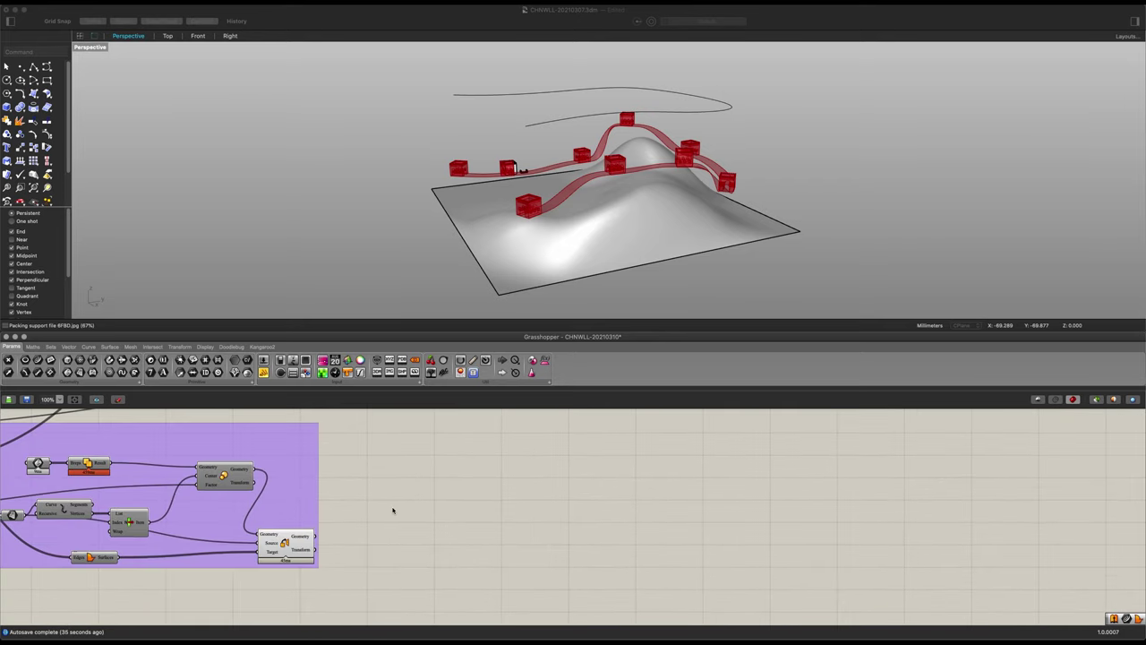
right_drag(403, 507, 677, 535)
right_drag(464, 503, 706, 542)
scroll(414, 548, up, 3)
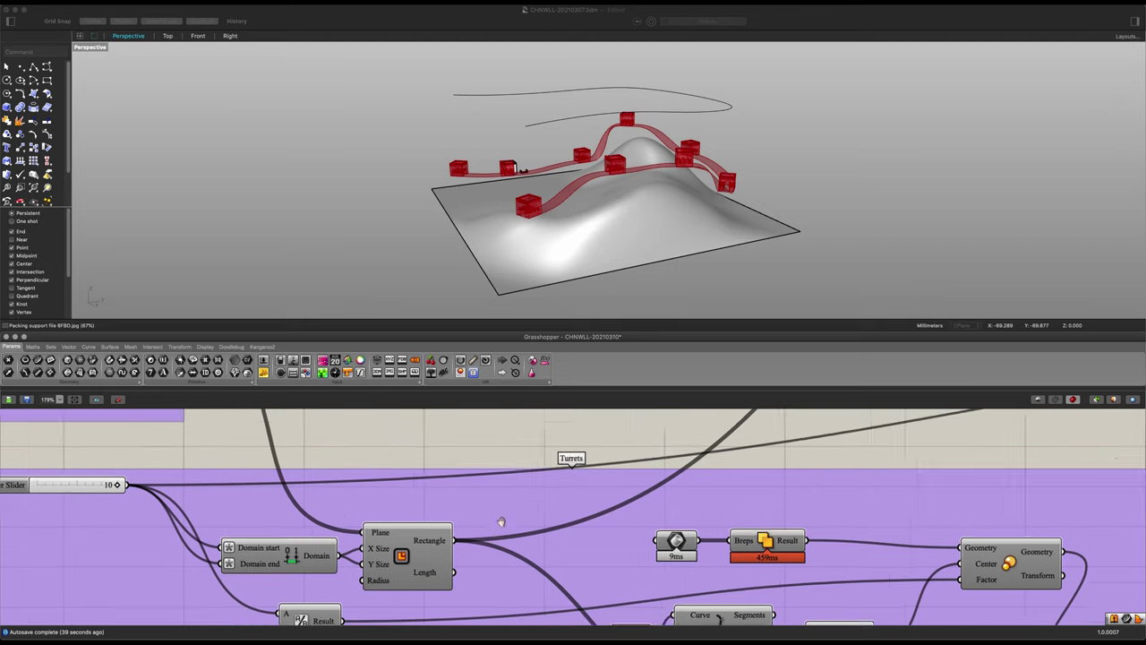
scroll(481, 478, up, 3)
double_click(481, 479)
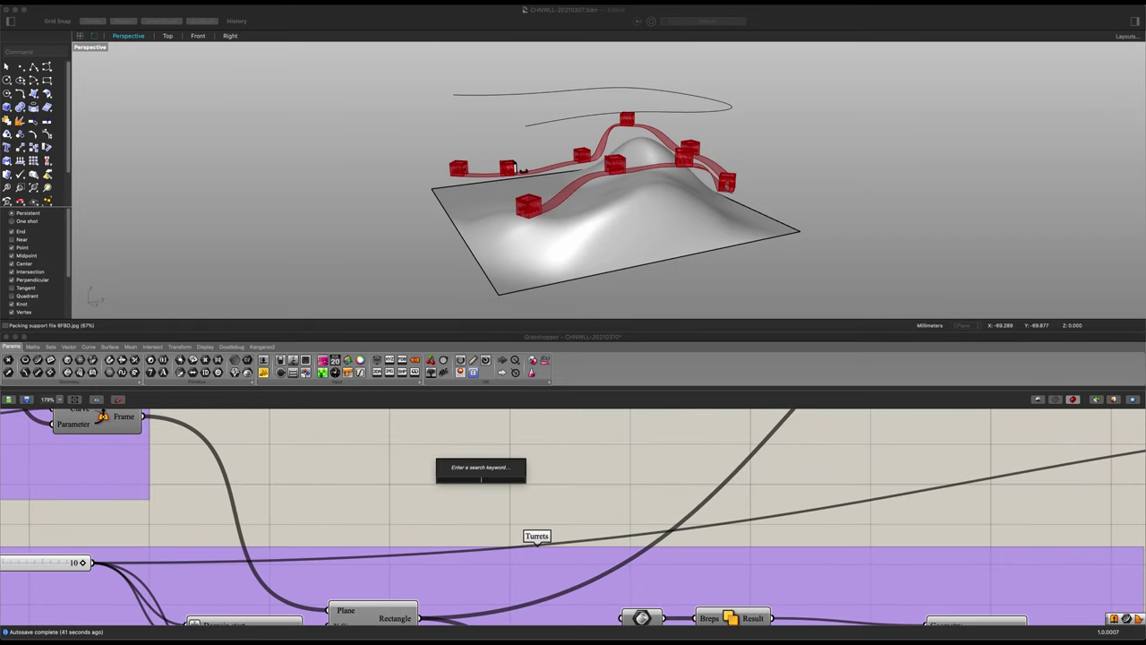
text(geo)
key(Return)
scroll(475, 490, down, 1)
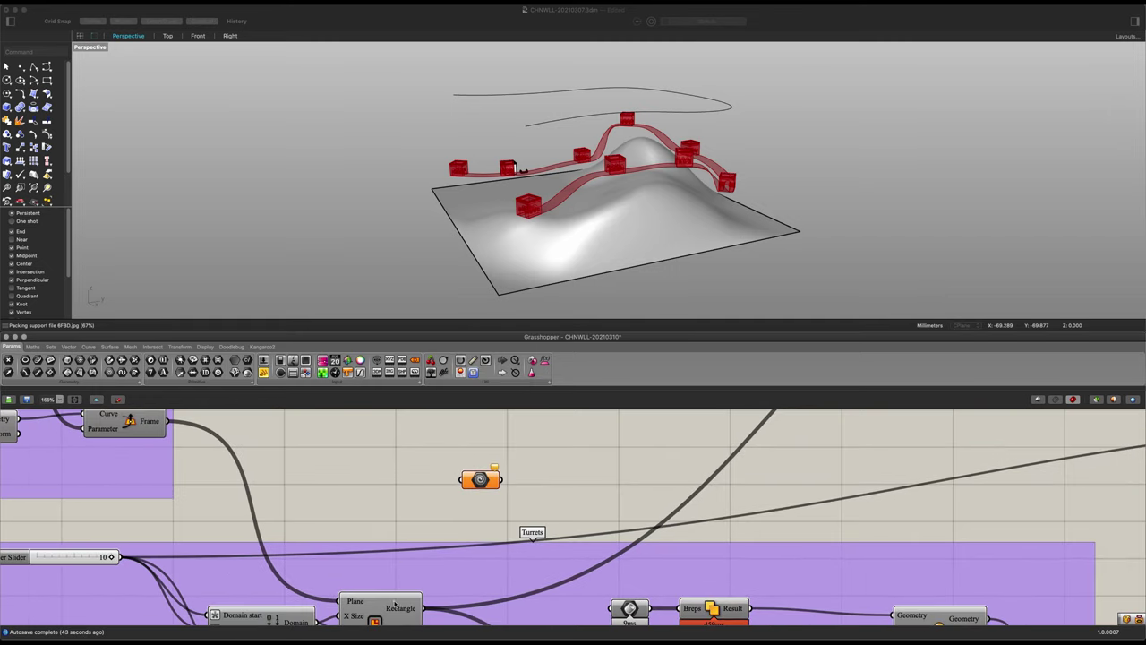
- Feed the Geometry parameter from the turret Rectangle output and move the parameter below the Offset Curve and Dispatch components
drag(453, 492, 1082, 513)
scroll(1062, 510, down, 5)
right_drag(974, 519, 429, 519)
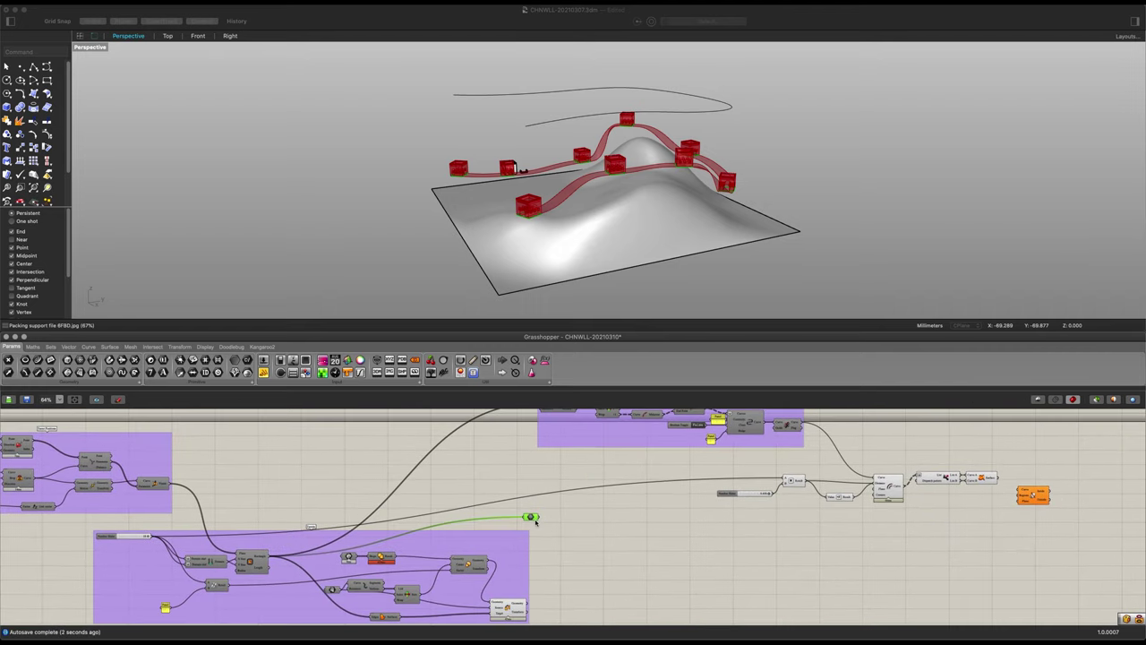
drag(534, 519, 936, 517)
scroll(992, 522, up, 15)
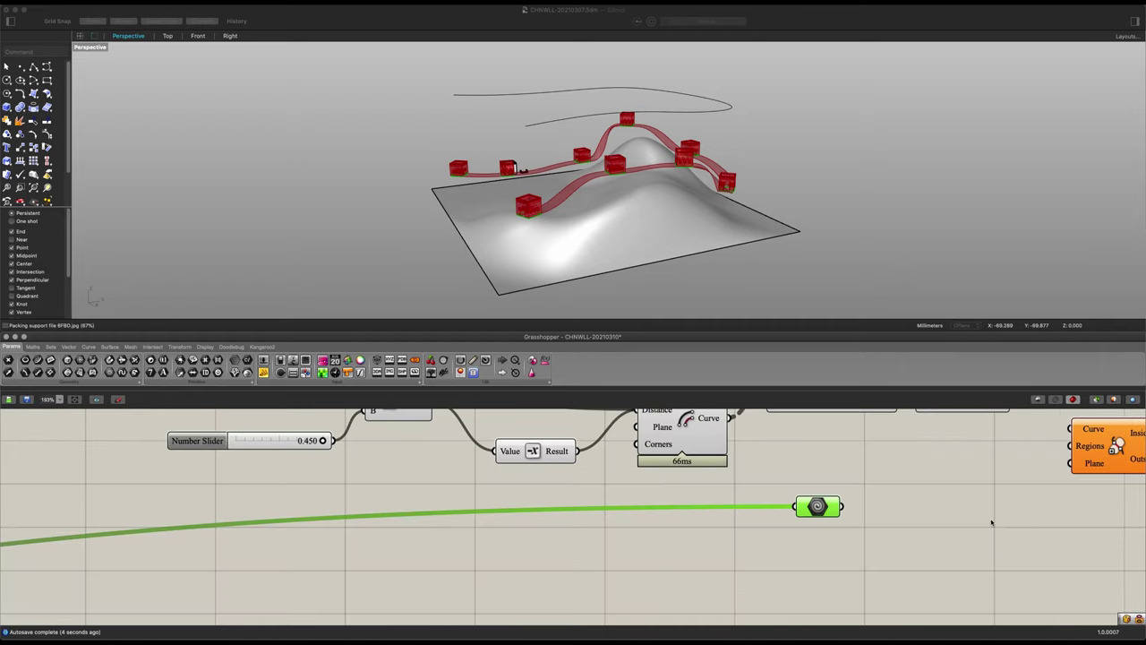
right_drag(991, 524, 747, 562)
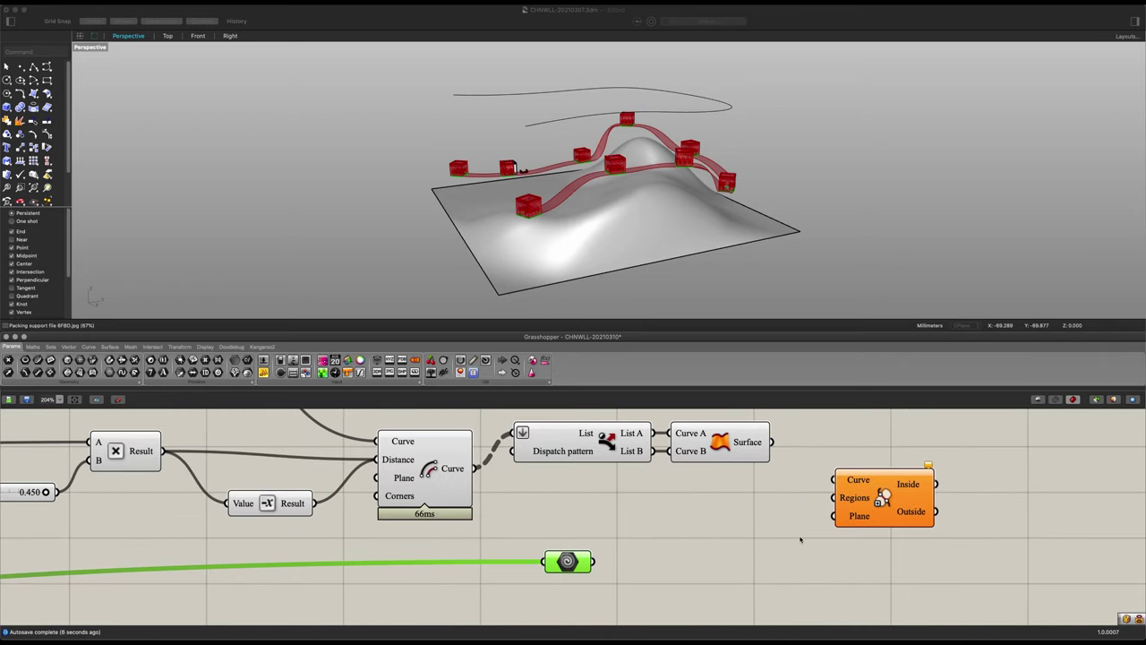
- Duplicate the Trim with Regions component below the original and shift the Geometry parameter closer to the pair
click(856, 506)
right_drag(857, 506, 817, 488)
key(super+c)
key(super+v)
drag(849, 489, 847, 564)
drag(528, 543, 627, 535)
- Flatten the Curve and Regions inputs of both Trim with Regions components
right_click(810, 462)
click(833, 526)
right_click(803, 482)
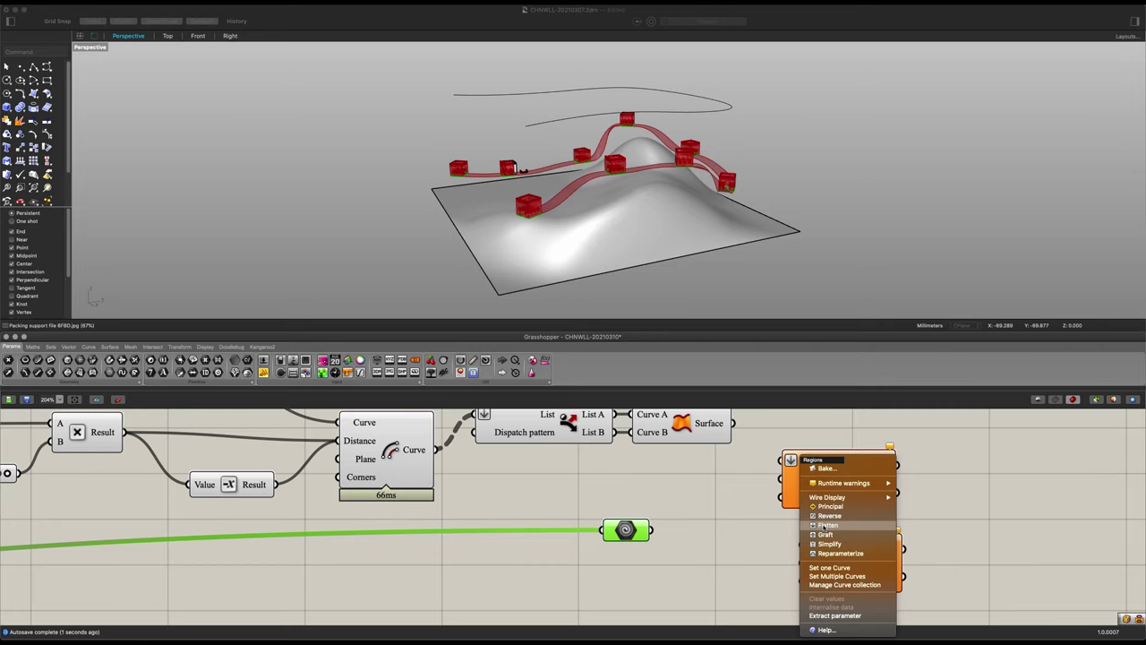
click(825, 535)
right_drag(814, 516, 785, 499)
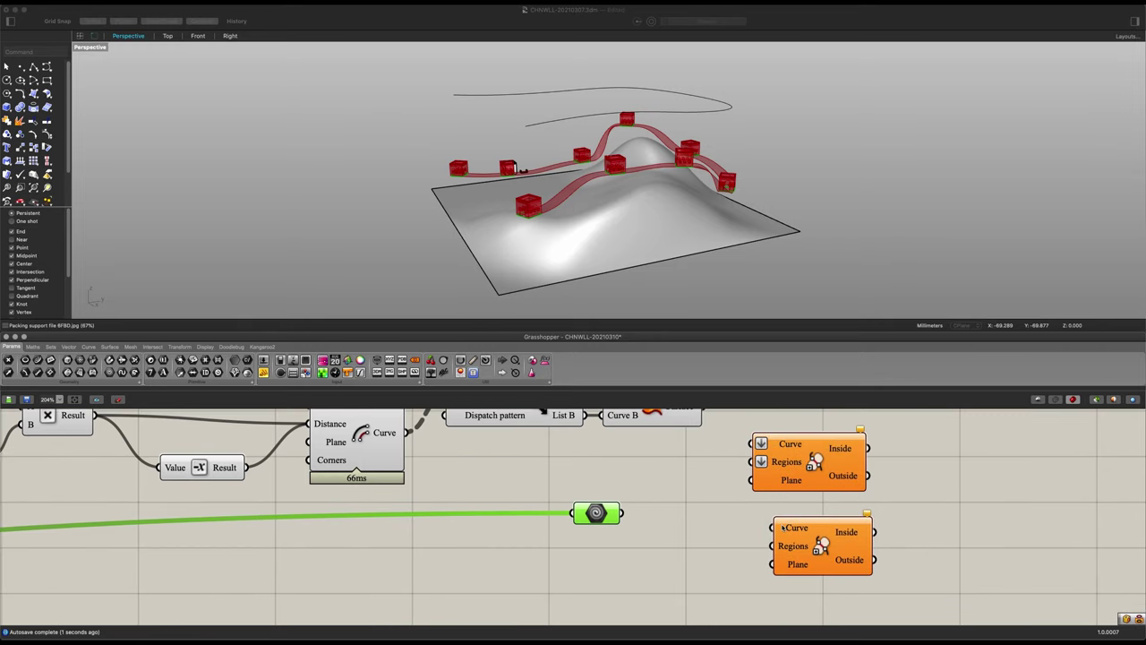
right_click(782, 527)
click(776, 544)
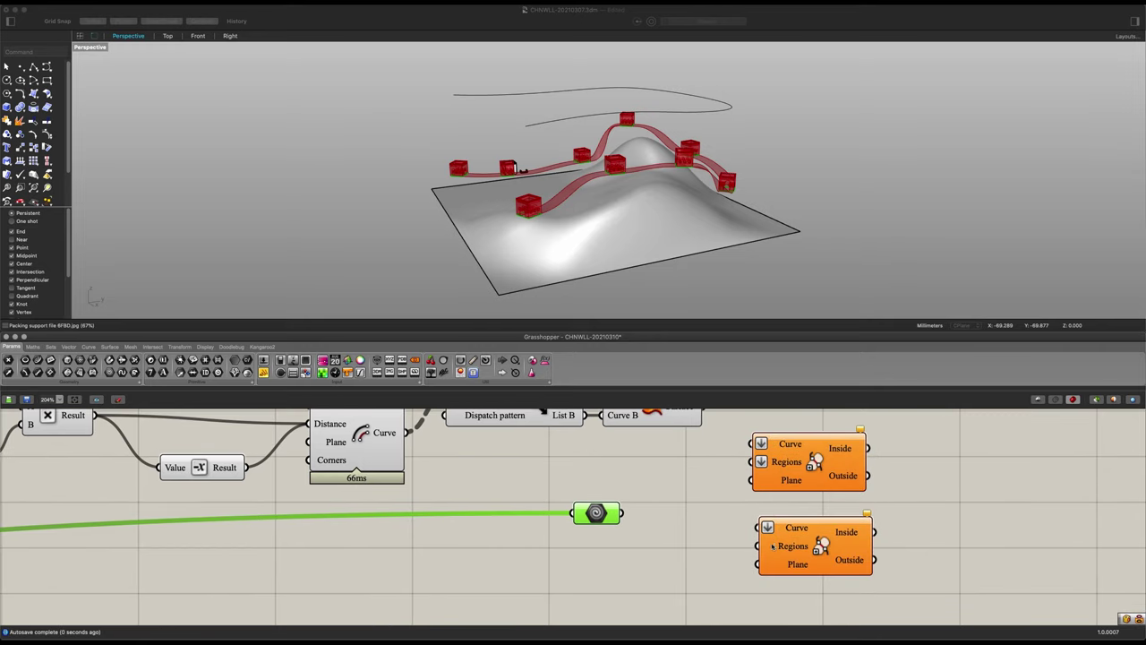
right_click(762, 461)
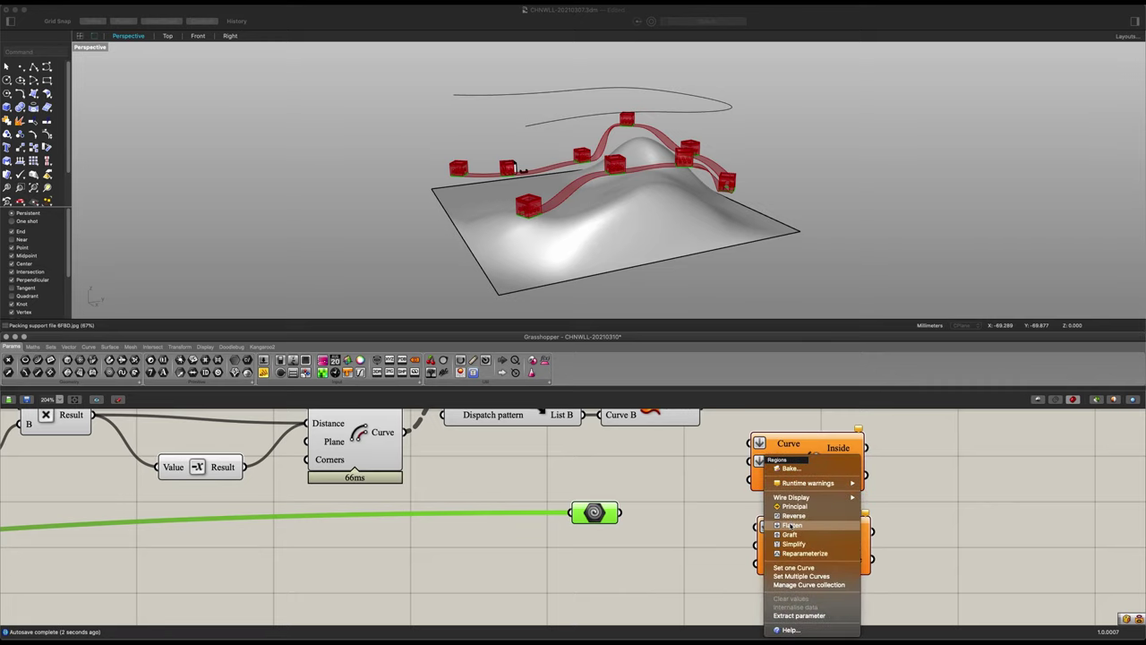
click(791, 524)
- Feed the upper trim's Curve from Geometry and Regions from Surface, and the lower trim's Curve from Offset Curve and Regions from Geometry
scroll(696, 504, up, 3)
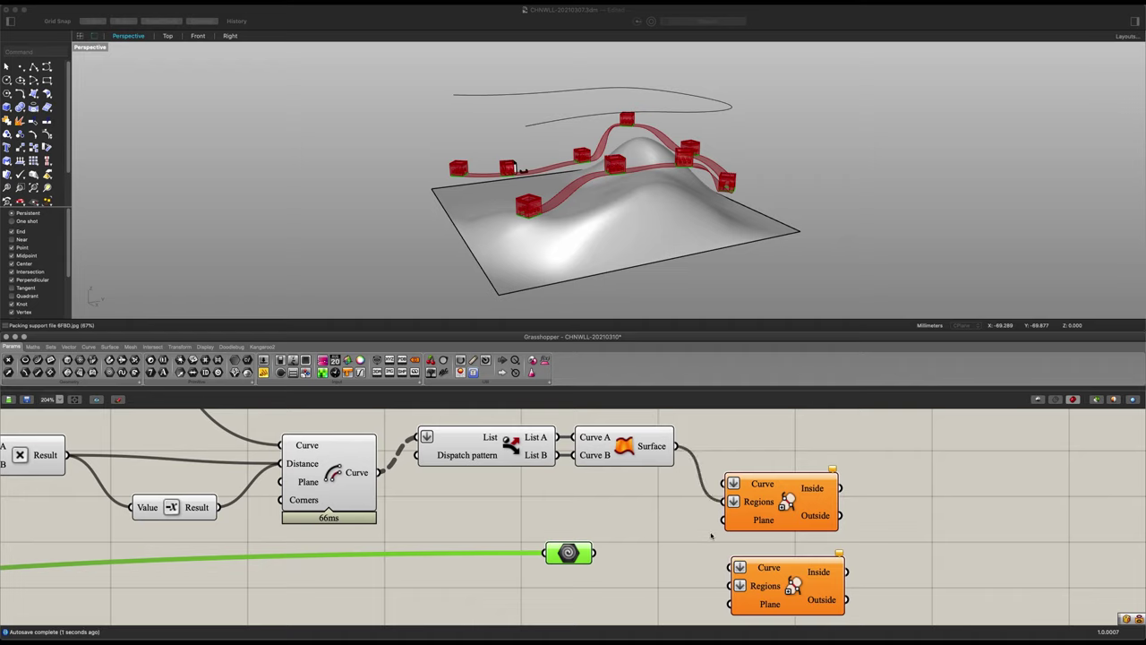
click(364, 478)
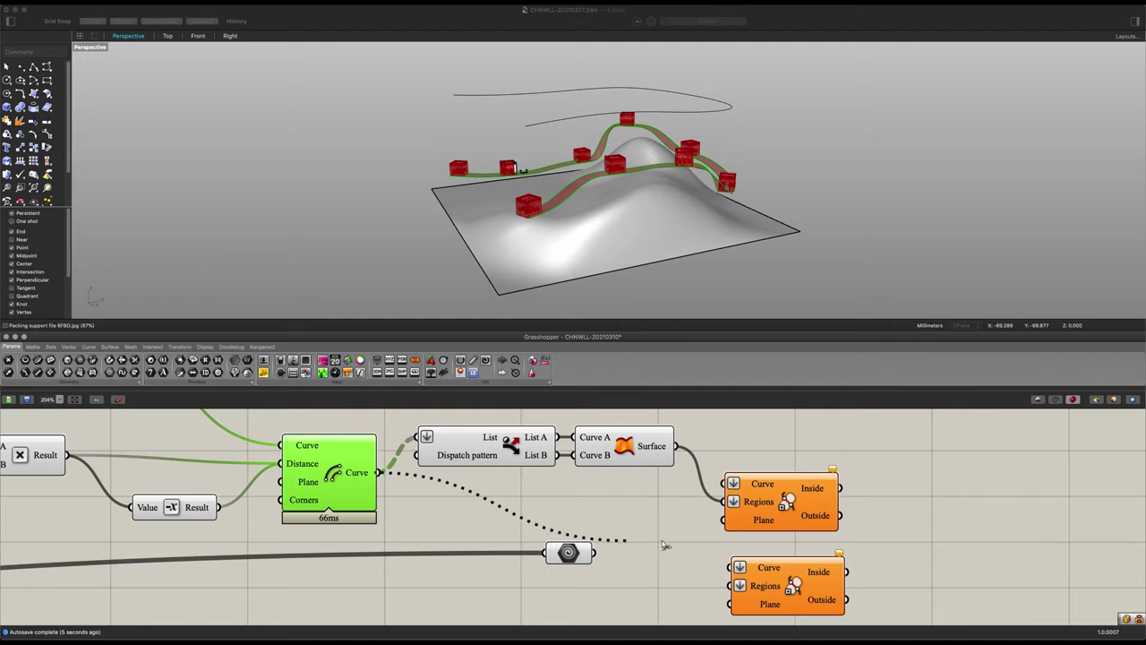
drag(672, 546, 730, 566)
drag(567, 552, 588, 578)
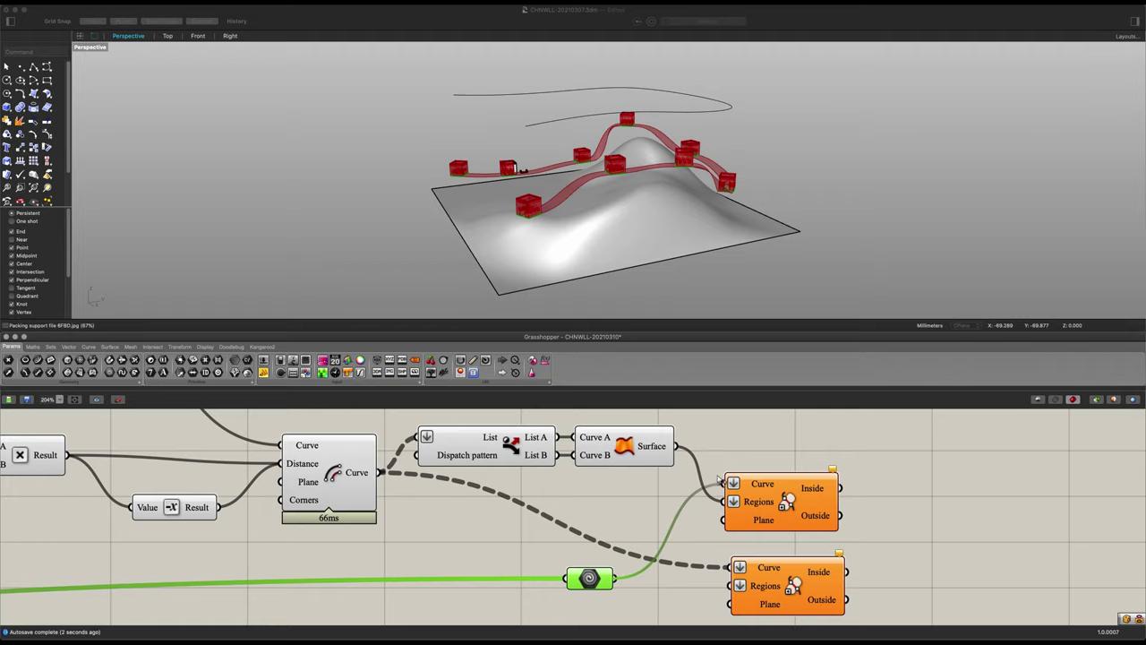
drag(720, 481, 724, 484)
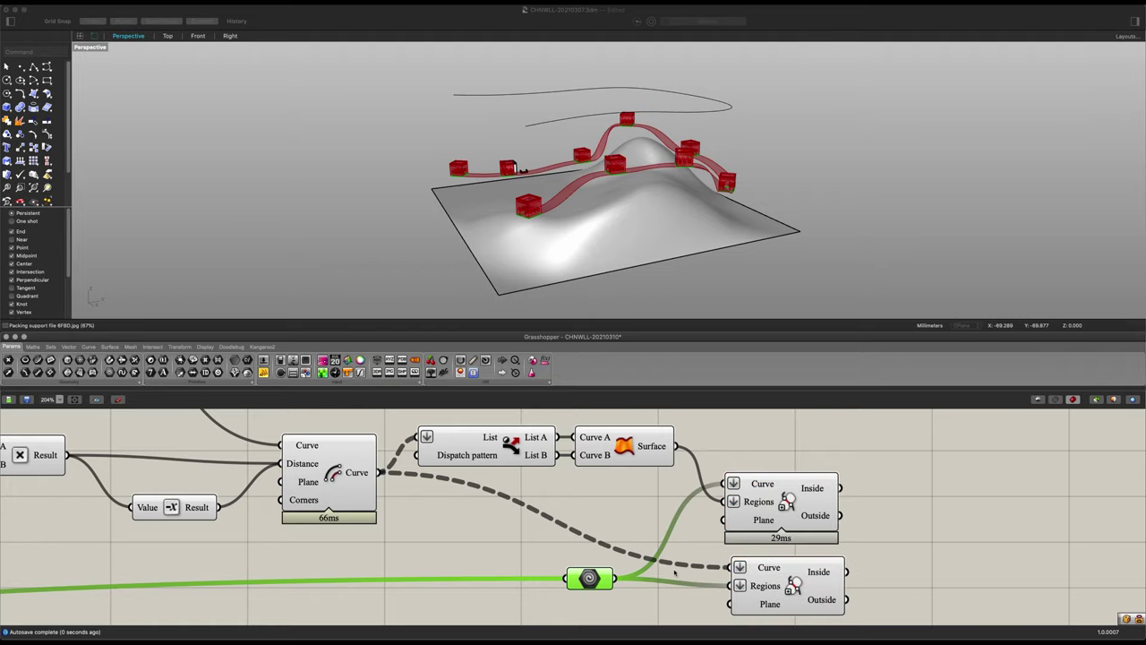
- Select both Trim with Regions components and examine their trimmed curves along the wall from a new angle
scroll(728, 594, down, 2)
click(728, 562)
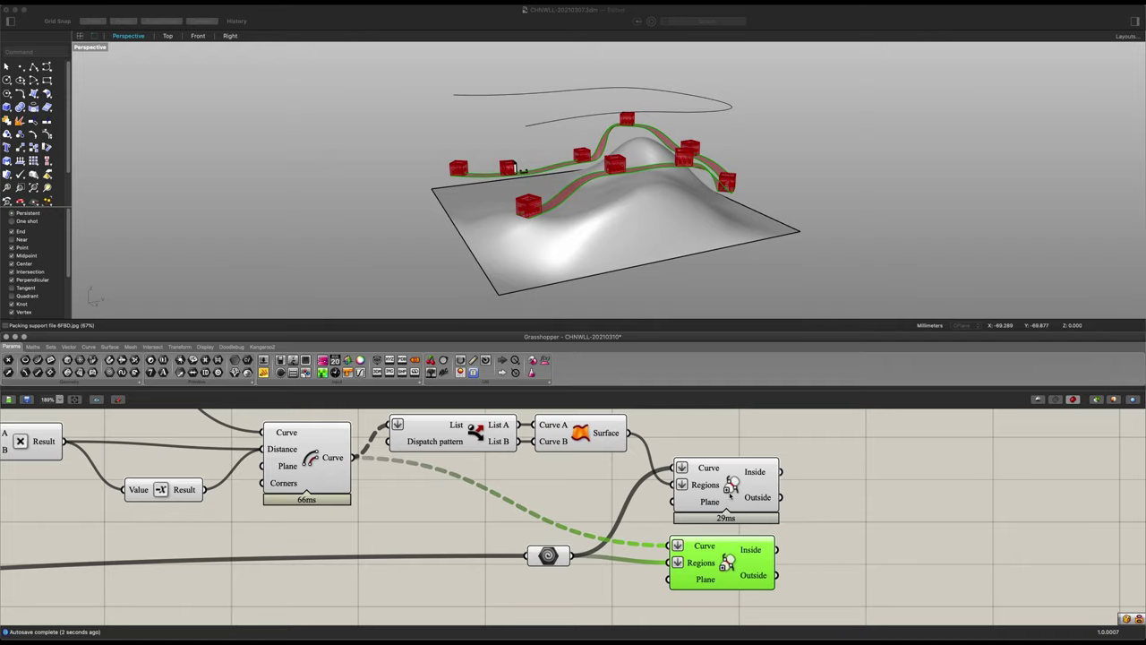
shift+click(727, 490)
scroll(600, 205, up, 10)
right_drag(540, 199, 498, 205)
scroll(497, 205, down, 6)
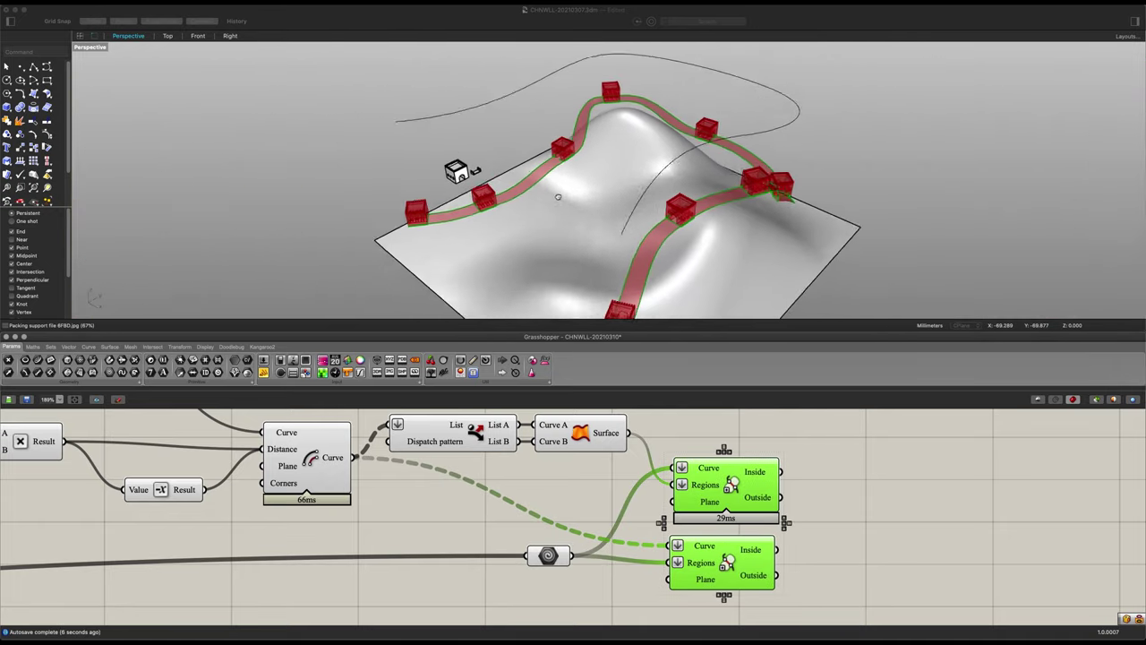
click(794, 491)
- Add a Join Curves component and feed its Curves input from the Outside outputs of both trims
right_drag(794, 490, 620, 490)
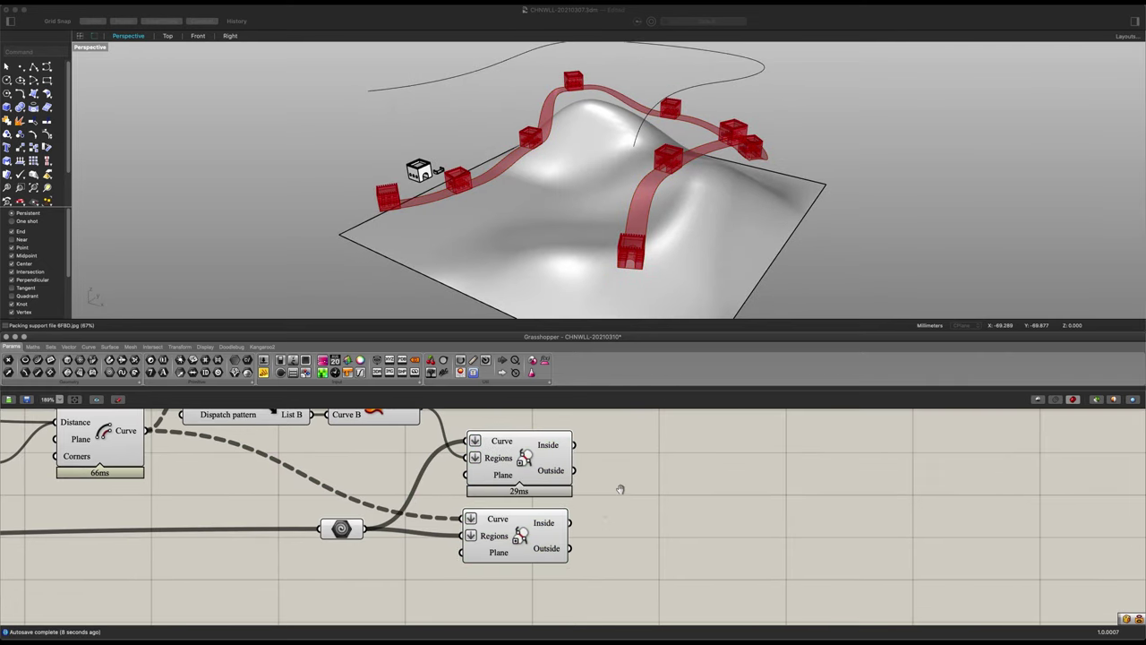
double_click(670, 506)
text(join)
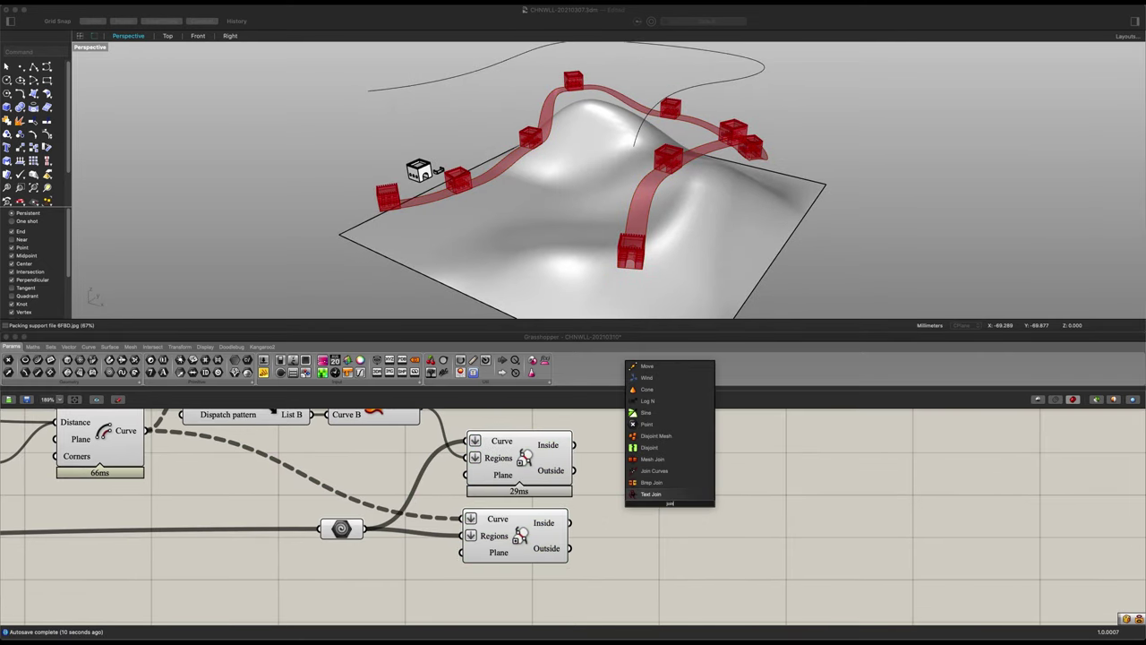
click(653, 471)
drag(671, 501, 707, 526)
scroll(653, 557, up, 1)
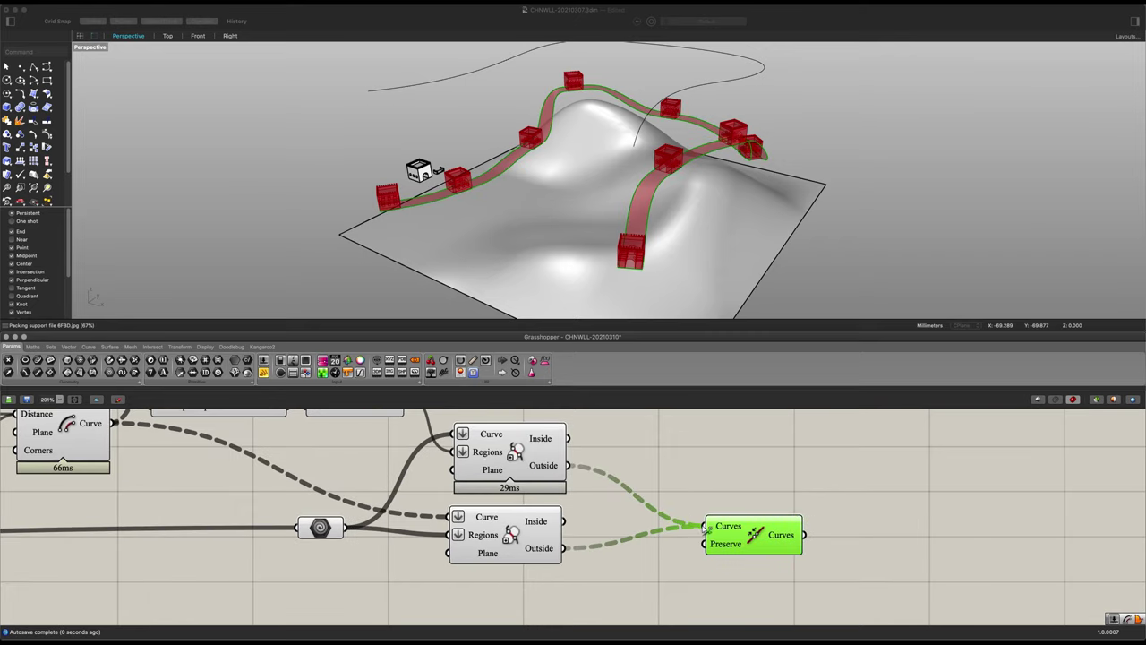
- Turn off the preview of all components from the offset number slider through both Trim with Regions components
scroll(530, 477, down, 5)
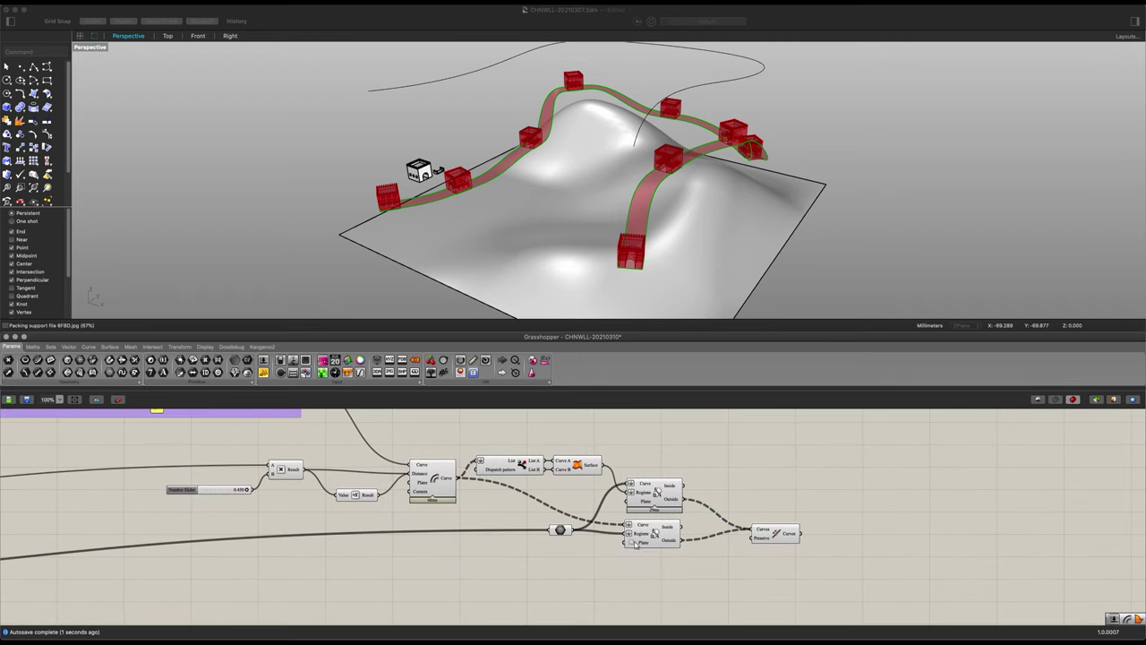
drag(678, 563, 254, 475)
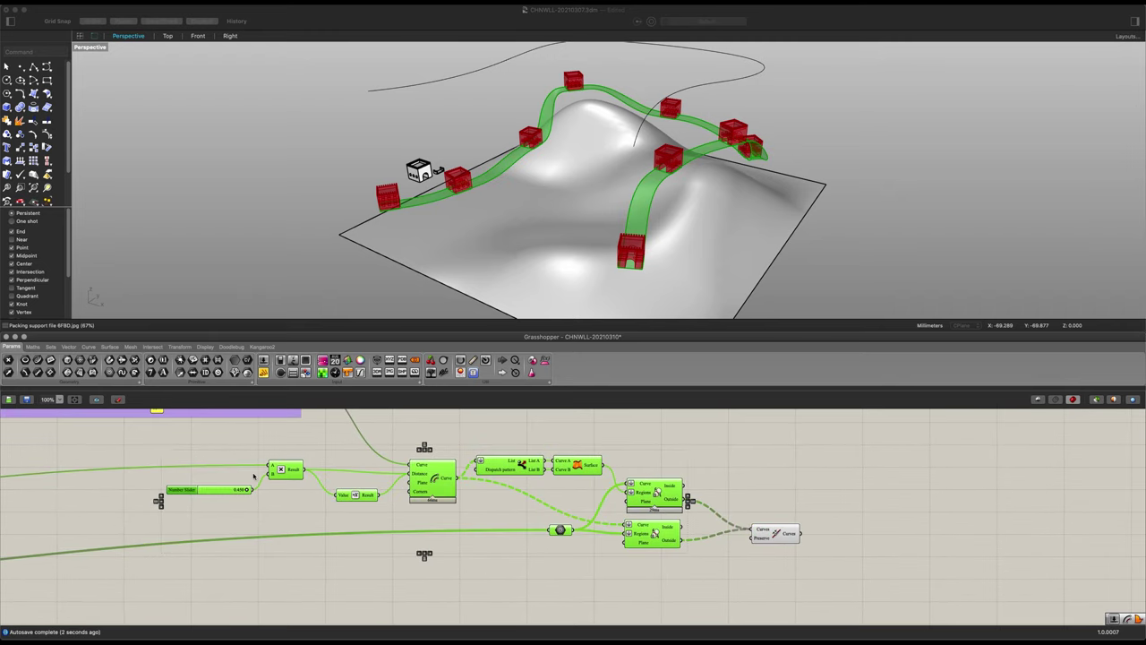
key(ctrl+q)
click(318, 477)
- Flatten the Curves input of Join Curves and align the component with the two trims
right_drag(779, 539, 493, 538)
drag(490, 529, 493, 522)
scroll(502, 528, up, 2)
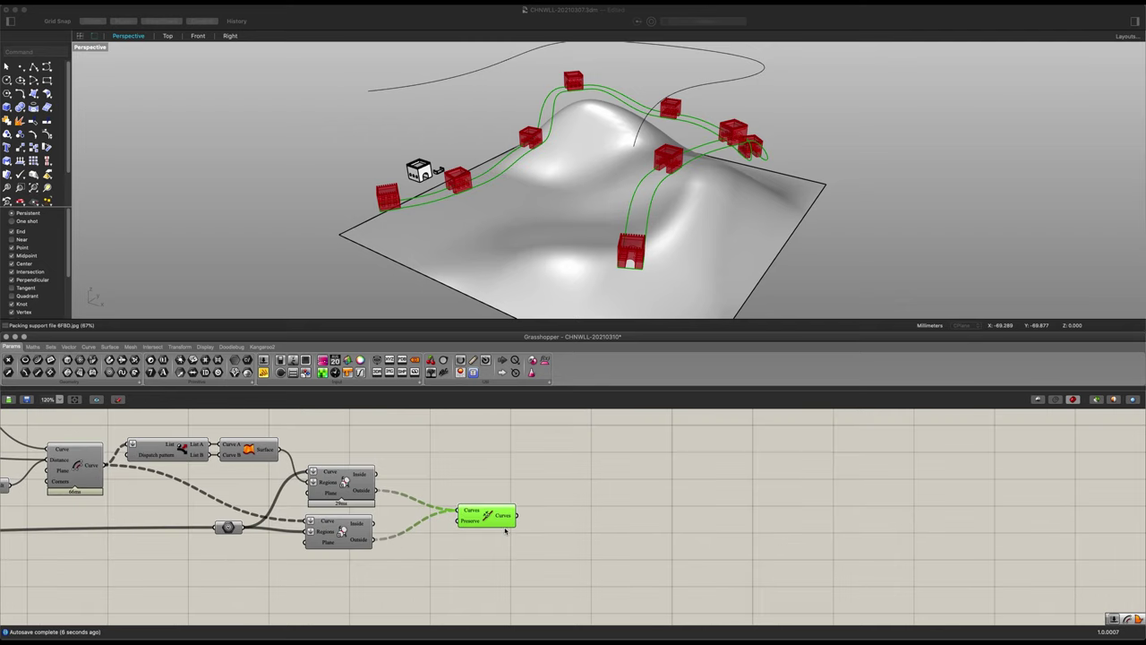
right_click(462, 510)
click(499, 525)
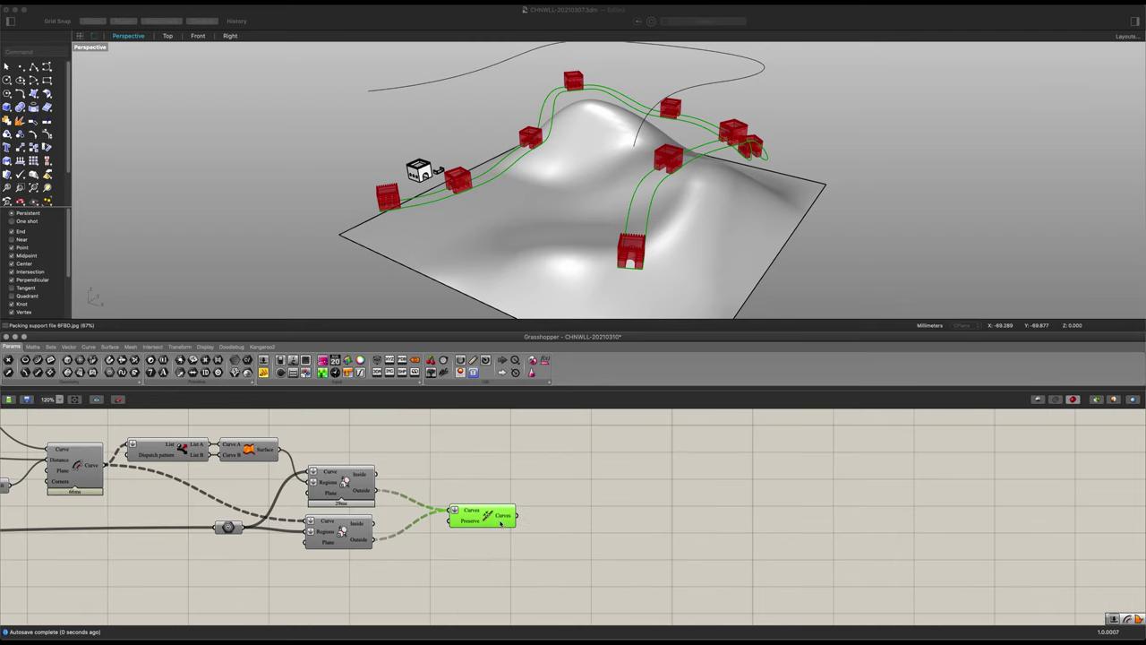
drag(500, 525, 493, 519)
right_drag(571, 526, 574, 518)
scroll(574, 518, up, 1)
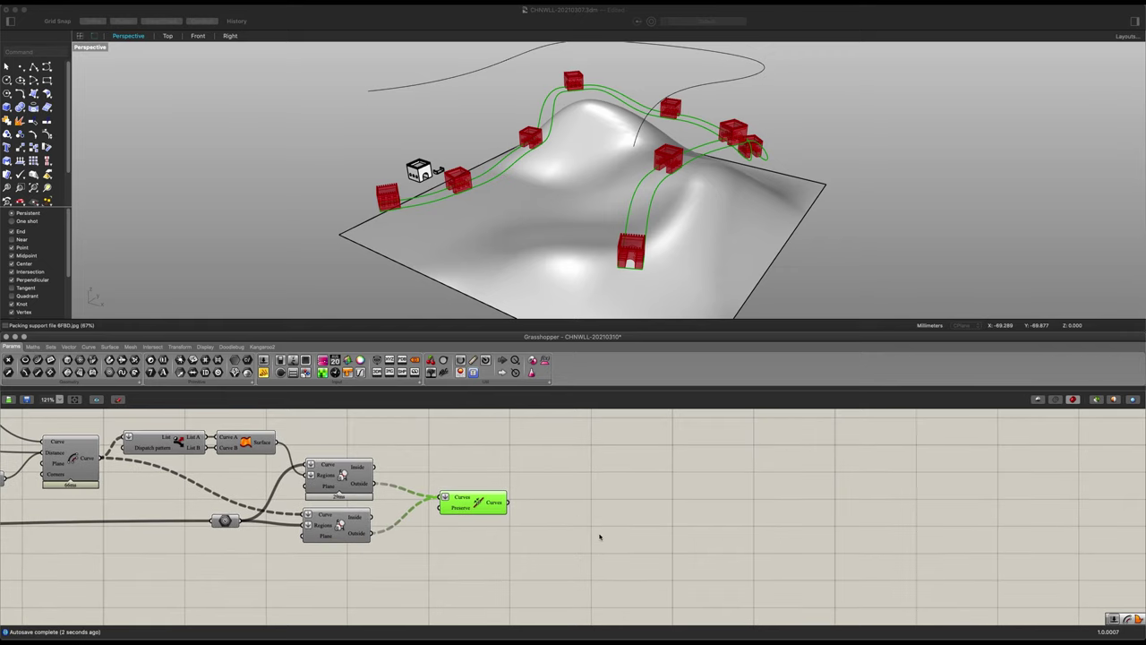
- Add a Simplify Curve component after Join Curves and feed its Curve input from the joined curves
scroll(556, 522, up, 2)
double_click(557, 506)
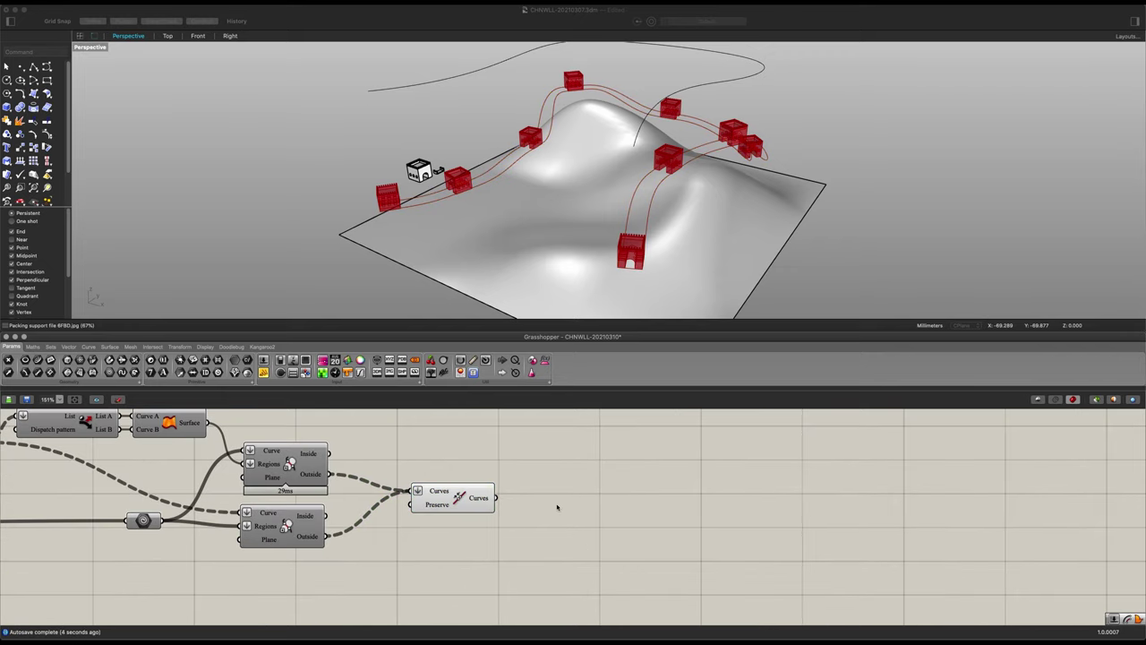
text(sim)
click(553, 485)
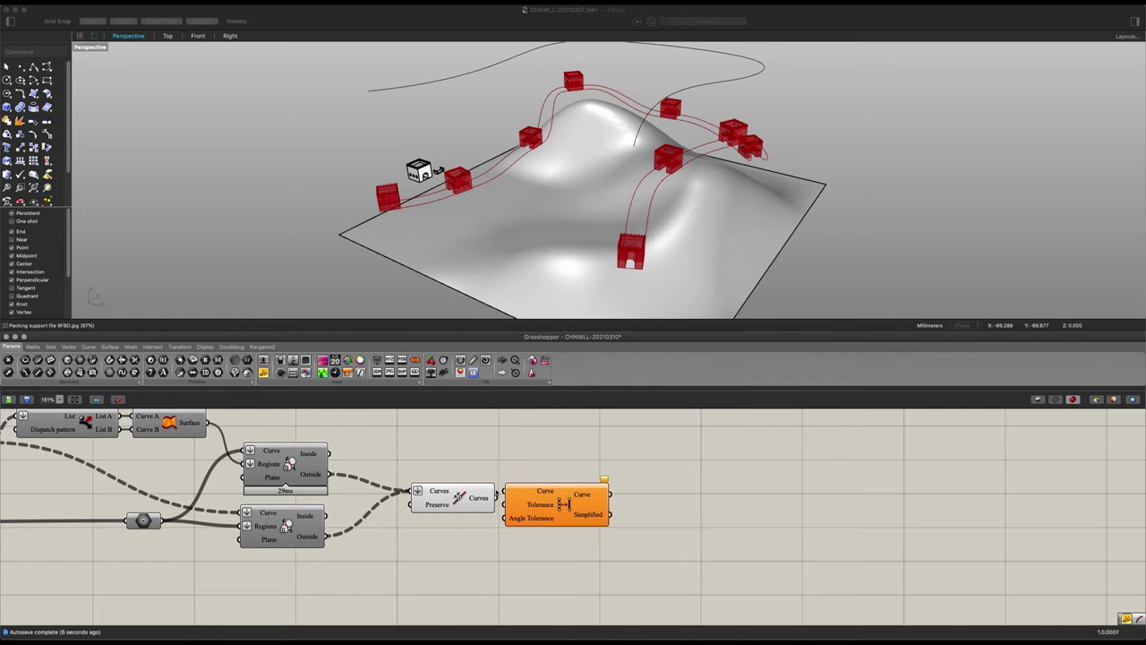
drag(507, 491, 509, 492)
drag(541, 496, 541, 503)
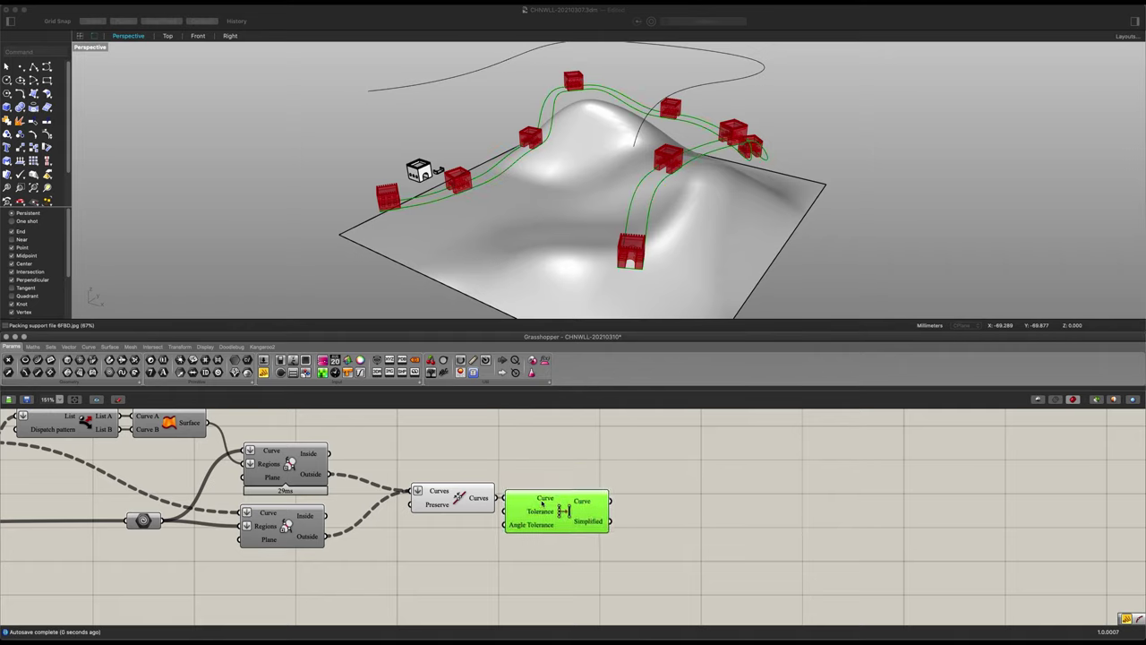
- Add a Flip Curve component beside Simplify Curve and feed its Curve input from the simplified curve
double_click(651, 483)
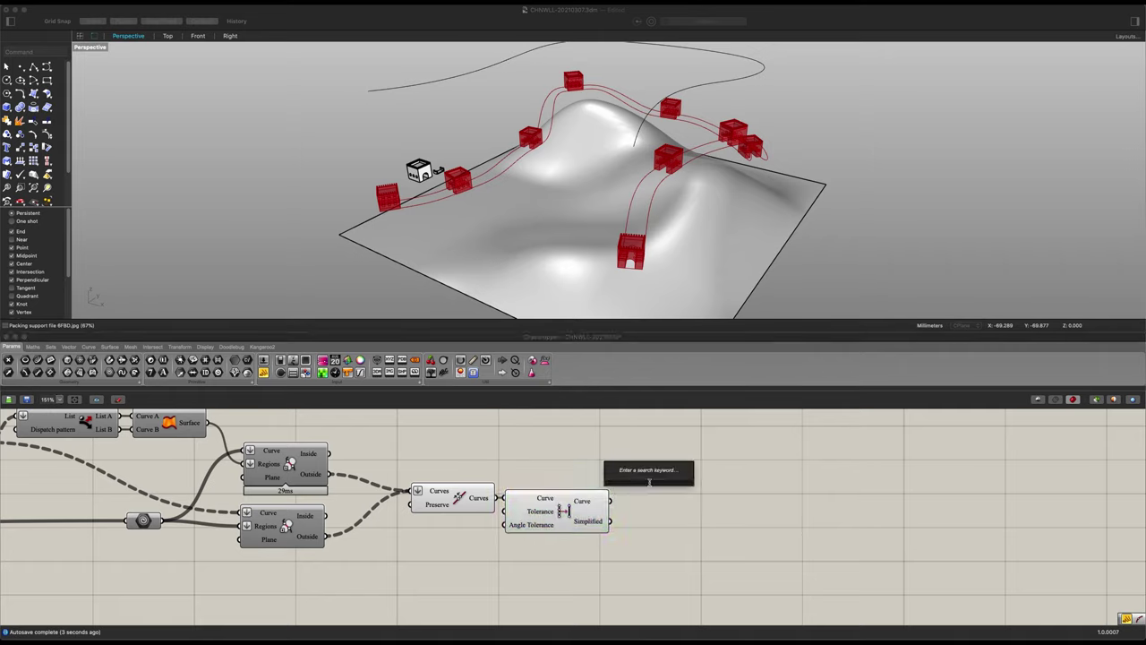
text(flip)
click(643, 462)
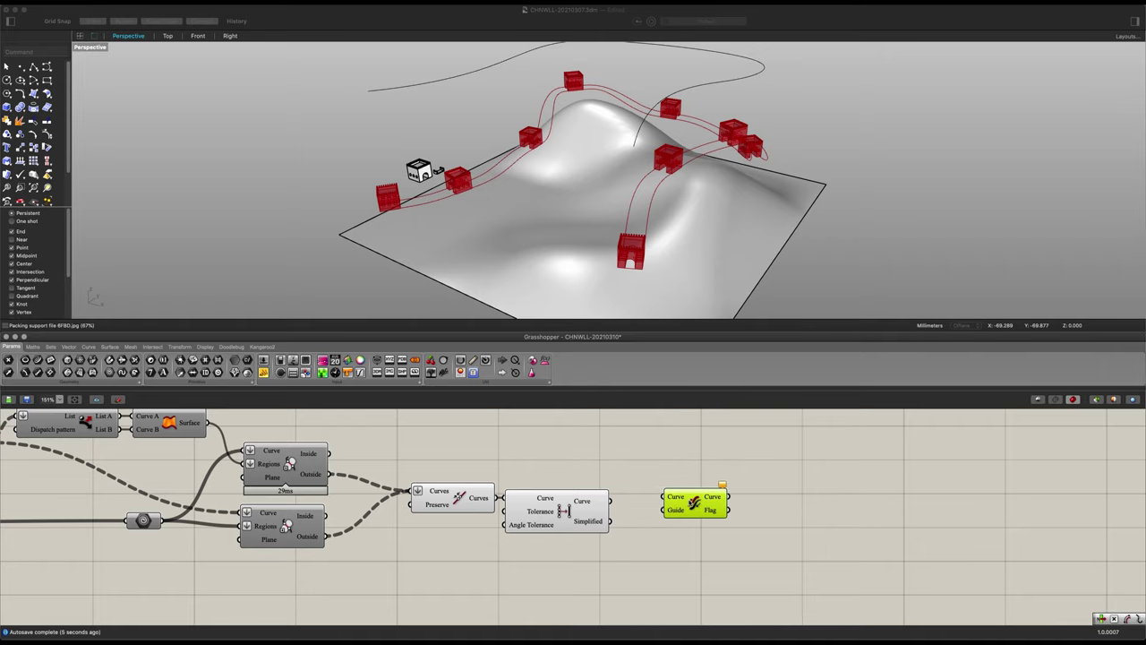
drag(695, 504, 639, 497)
- Turn off the preview of Join Curves and Simplify Curve, and select Flip Curve to check its curves
drag(668, 550, 448, 486)
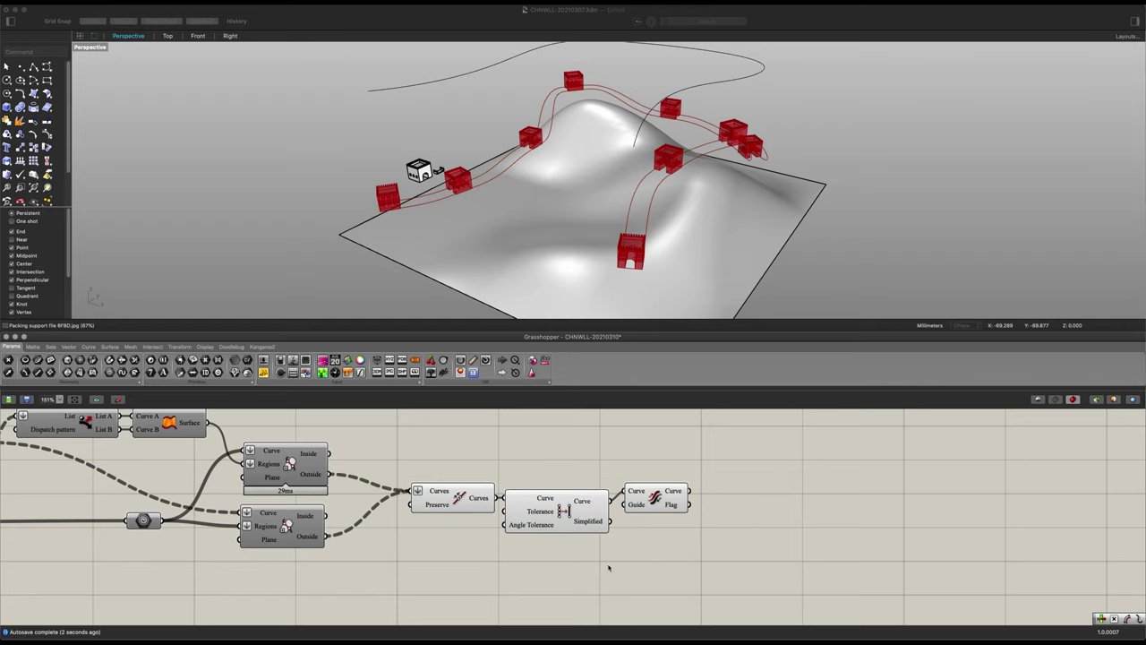
scroll(653, 528, down, 1)
click(653, 502)
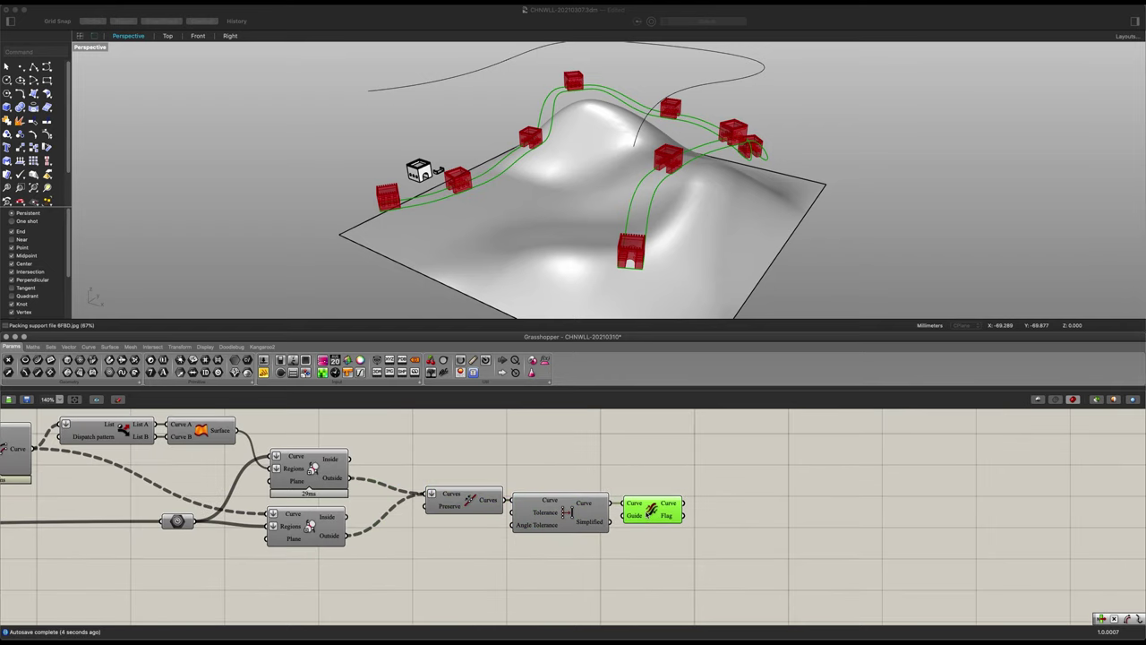
- Group all components of the wall-edge chain, from the offset number slider to Flip Curve
scroll(667, 533, down, 5)
click(688, 539)
right_drag(688, 539, 879, 534)
drag(861, 551, 93, 455)
key(ctrl+g)
- Name the wall-edge component group "Top Line"
scroll(529, 486, up, 5)
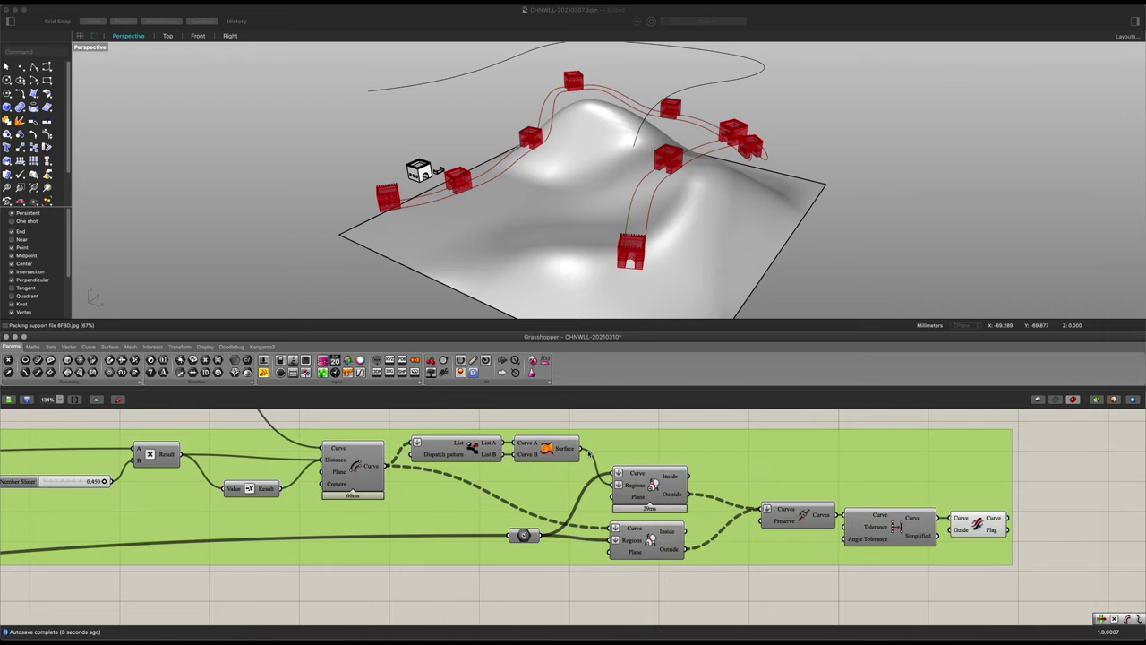
scroll(597, 478, up, 4)
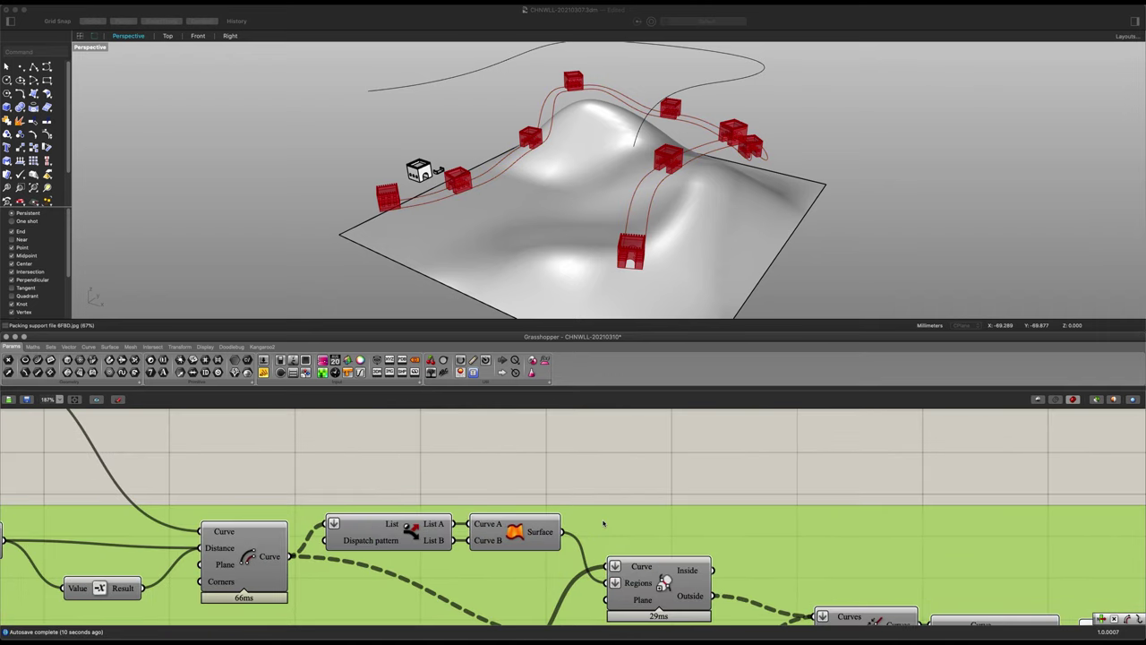
right_click(605, 521)
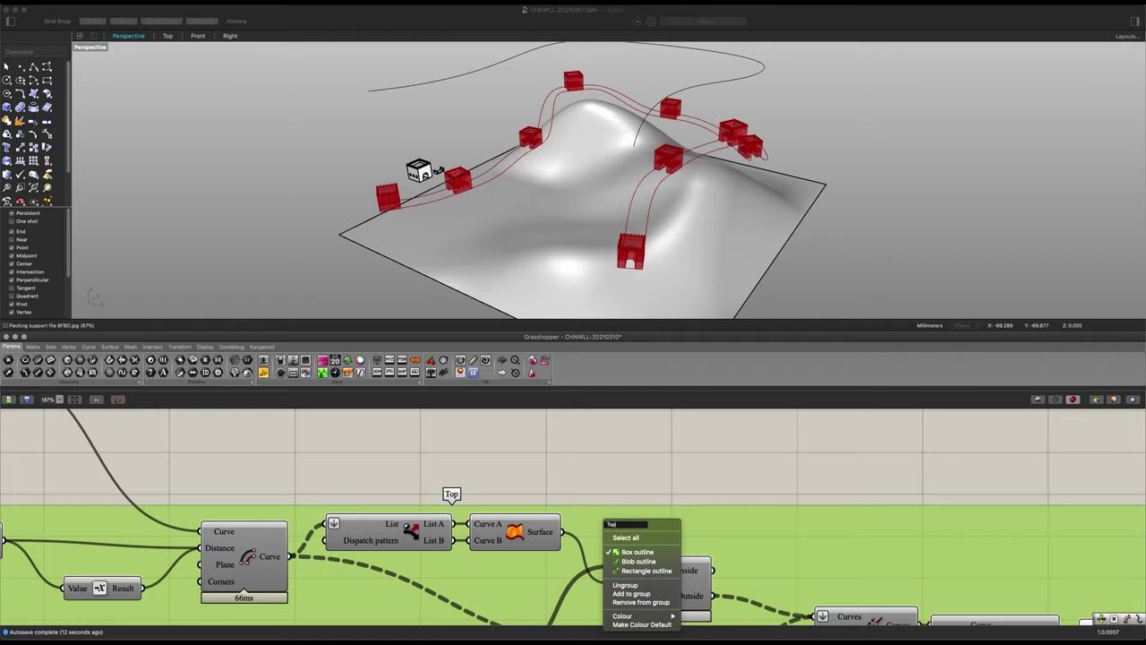
key(Return)
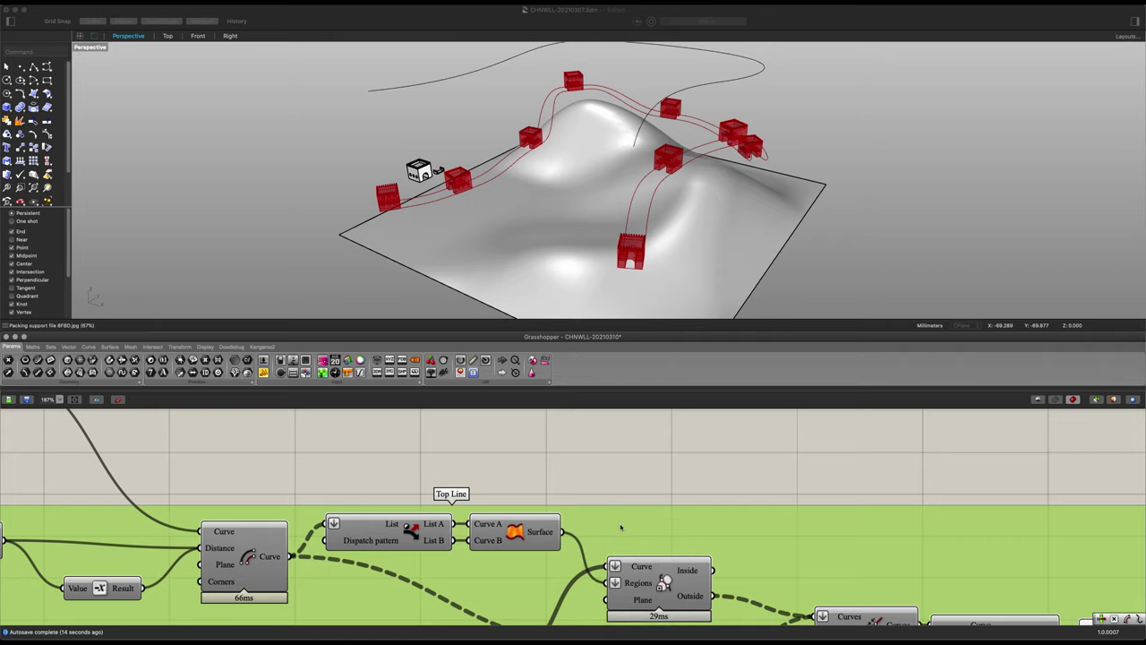
click(579, 472)
- Move the Top Line group slightly closer to the neighbouring groups on the canvas
scroll(528, 501, down, 8)
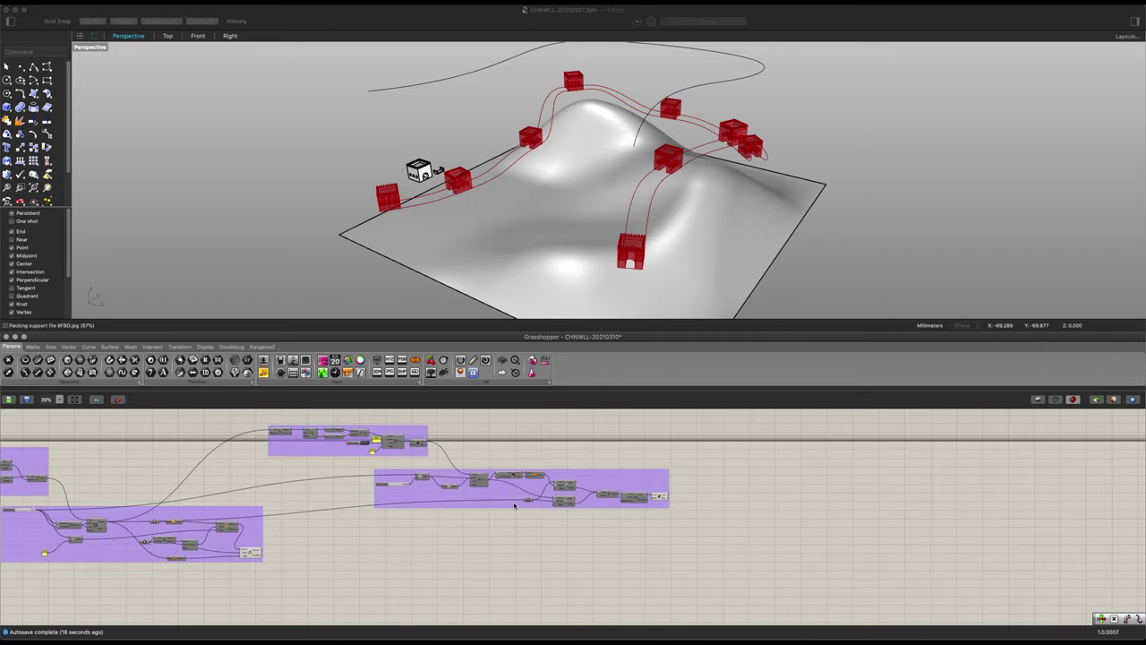
right_drag(563, 501, 512, 509)
drag(513, 508, 473, 515)
click(591, 534)
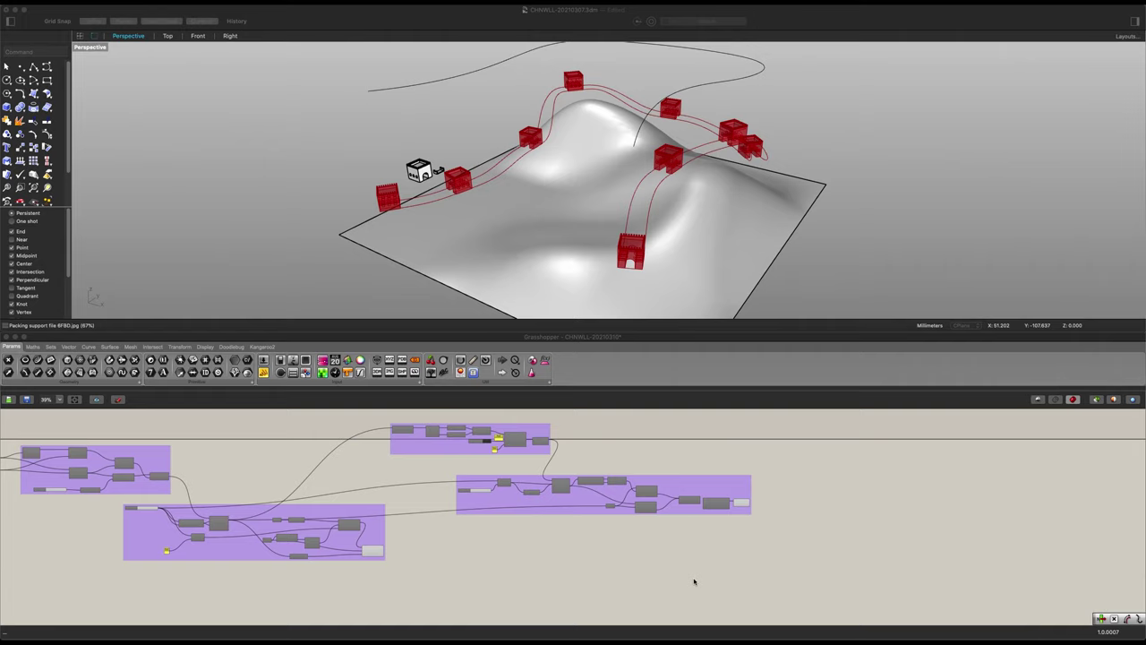
- Add a curve Project component below the Top Line group, feed its Curve input from Flip Curve, and turn off Flip Curve's preview
scroll(744, 568, up, 5)
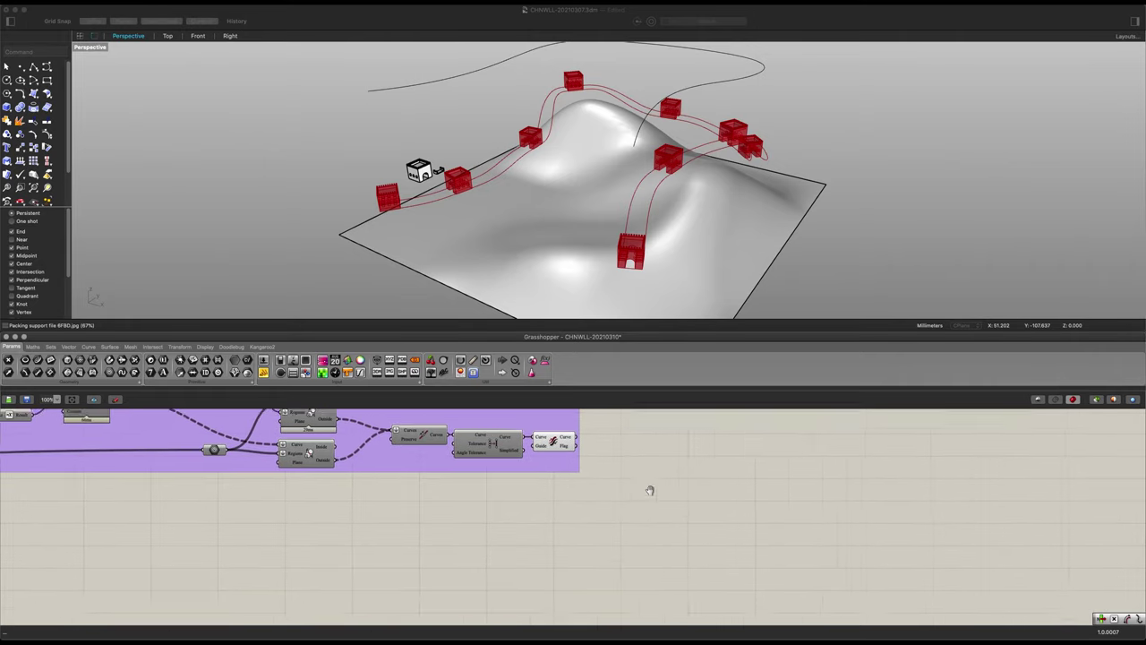
double_click(659, 516)
text(pro)
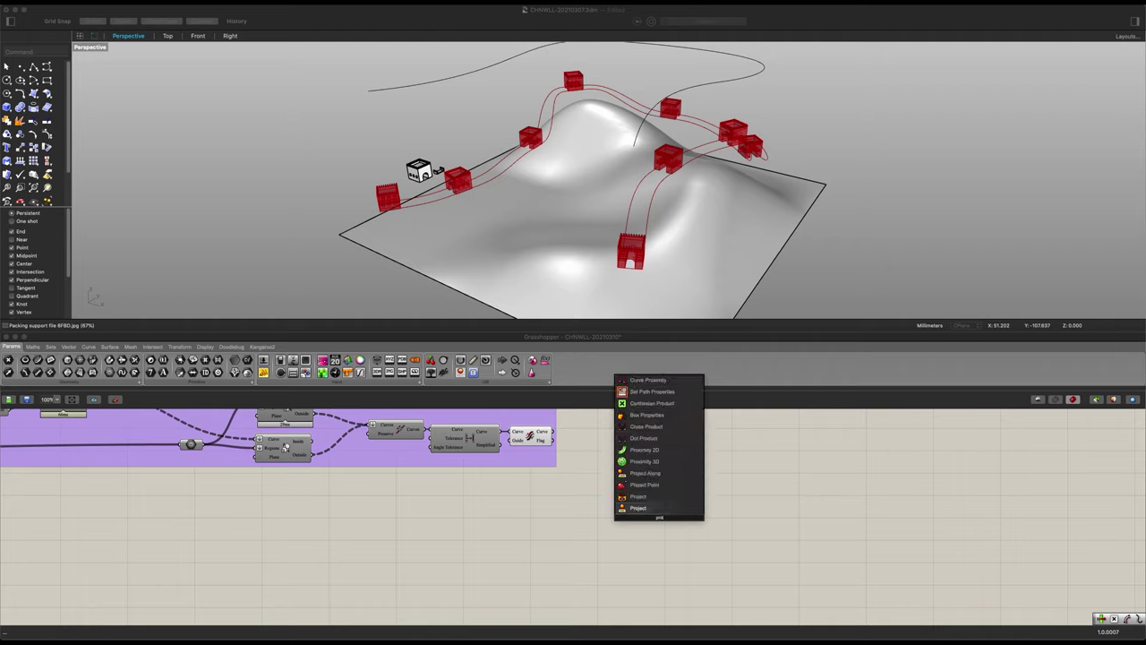
click(641, 500)
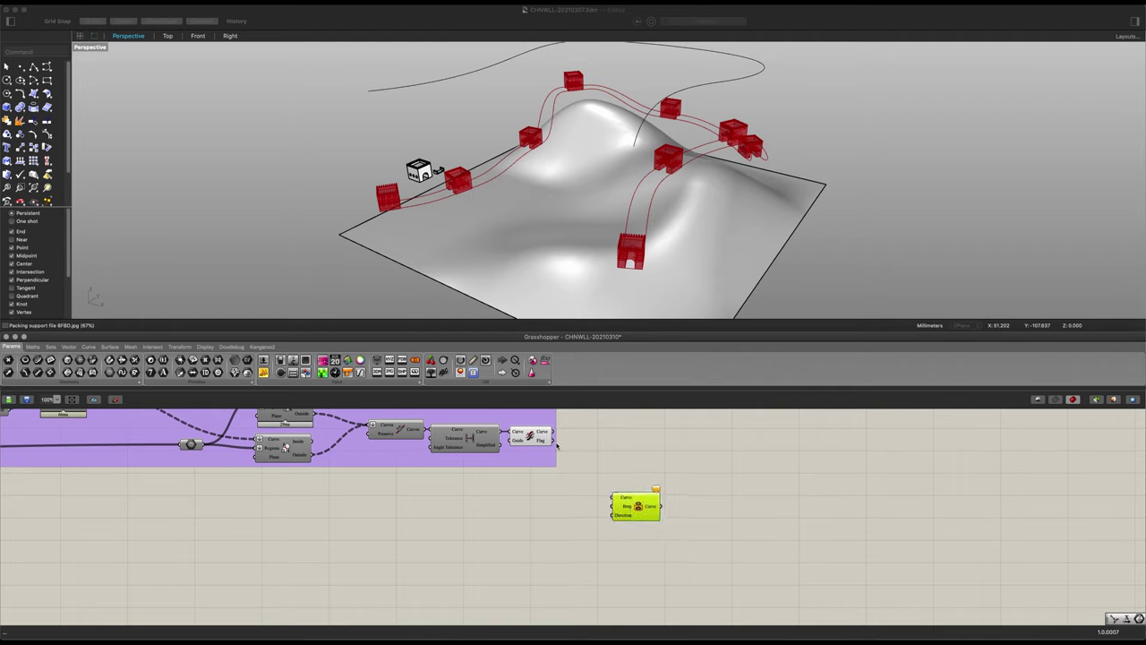
click(548, 523)
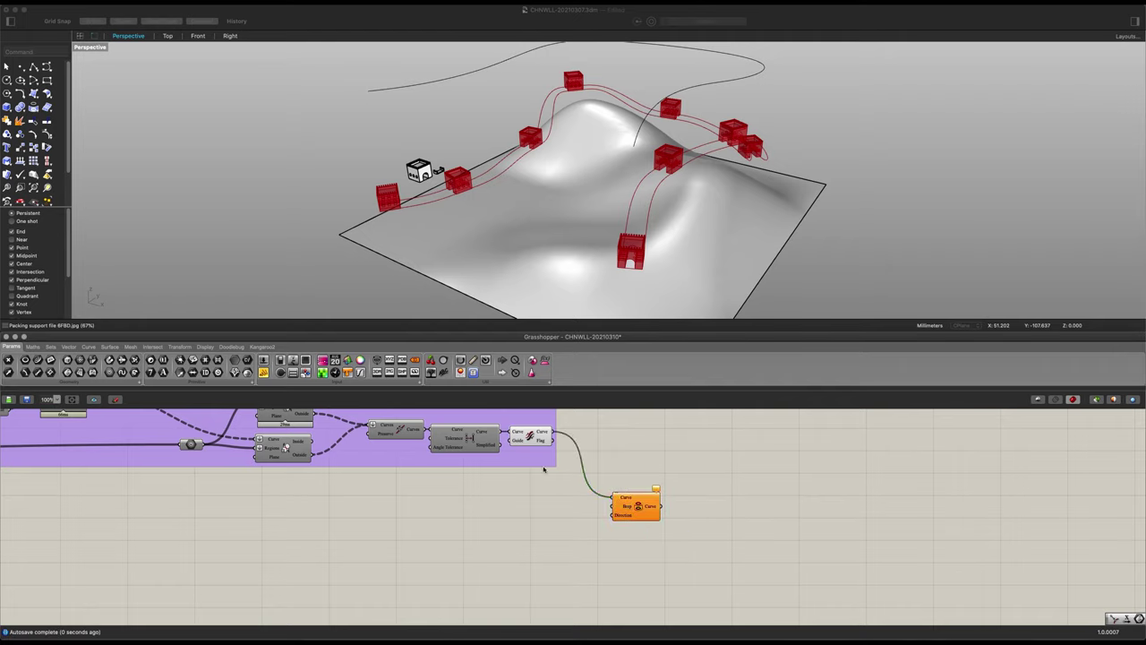
click(531, 439)
drag(631, 514, 638, 530)
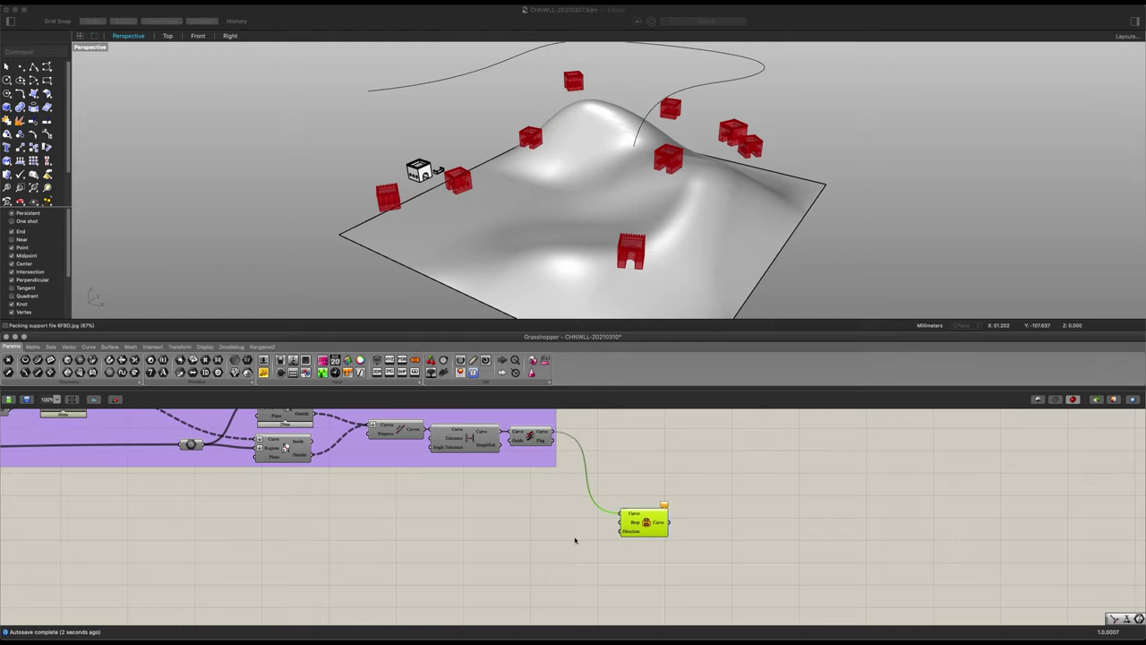
- Add a Brep parameter below the Top Line group and set it to the terrain surface
right_drag(576, 540, 722, 516)
click(514, 540)
double_click(511, 537)
text(bre)
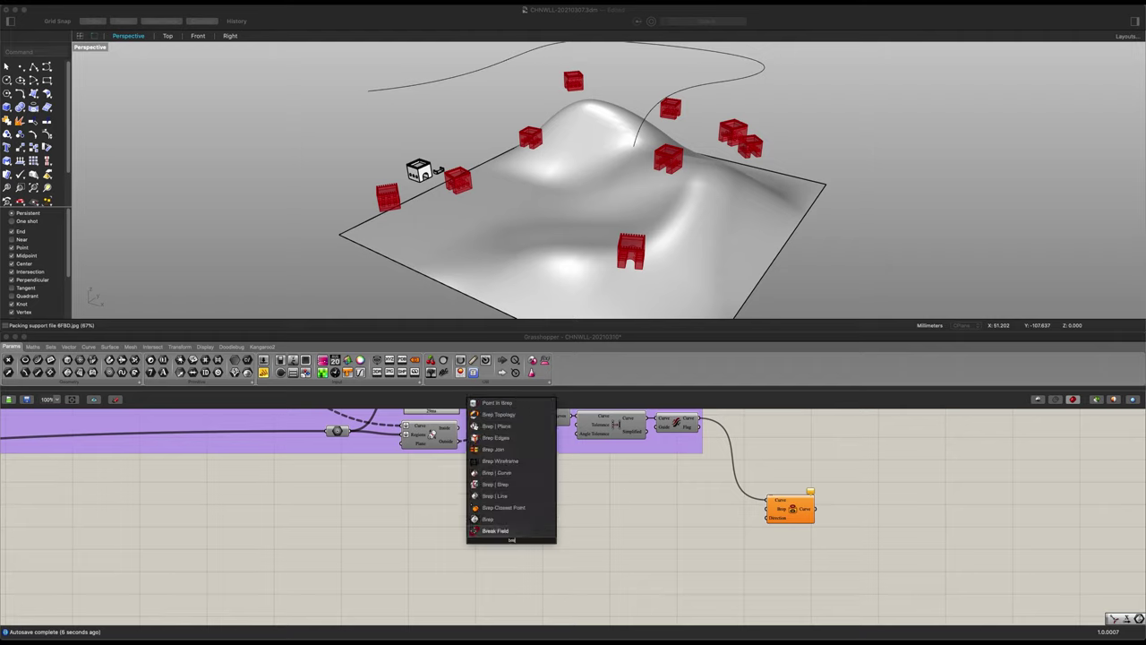
text(p)
click(494, 532)
right_click(512, 539)
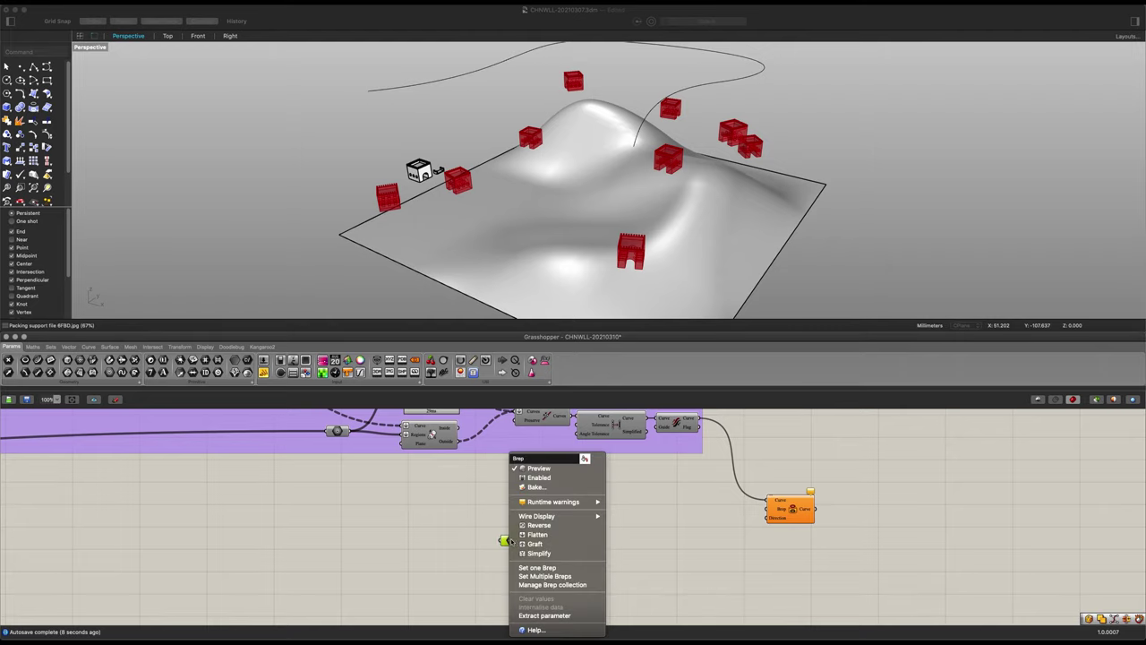
click(537, 568)
click(703, 215)
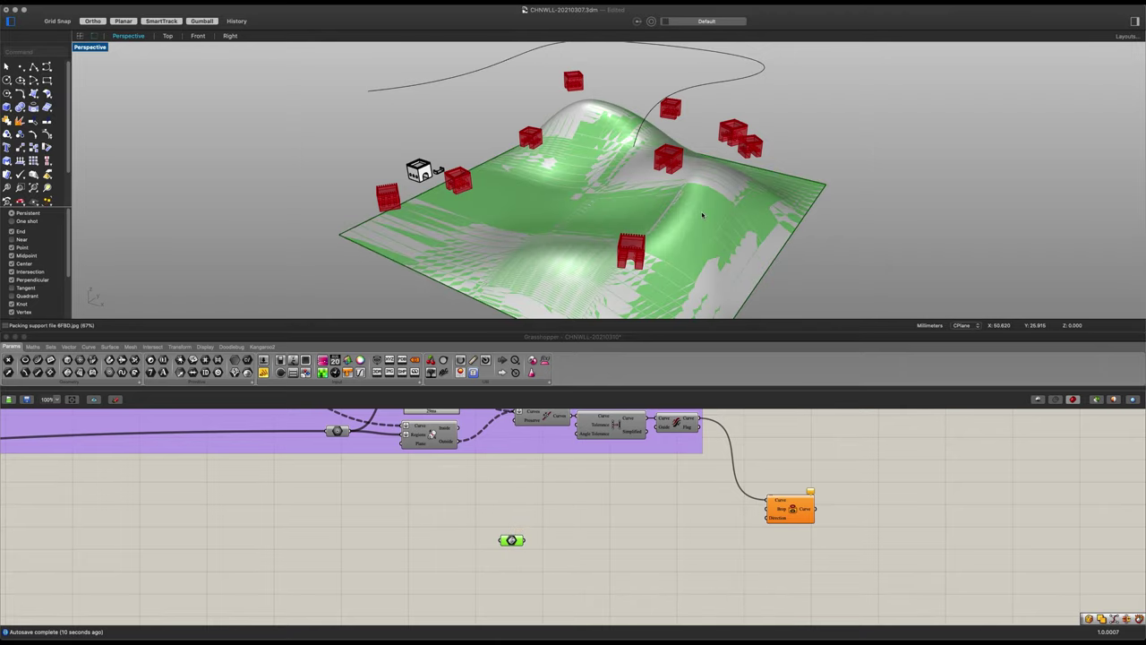
click(616, 529)
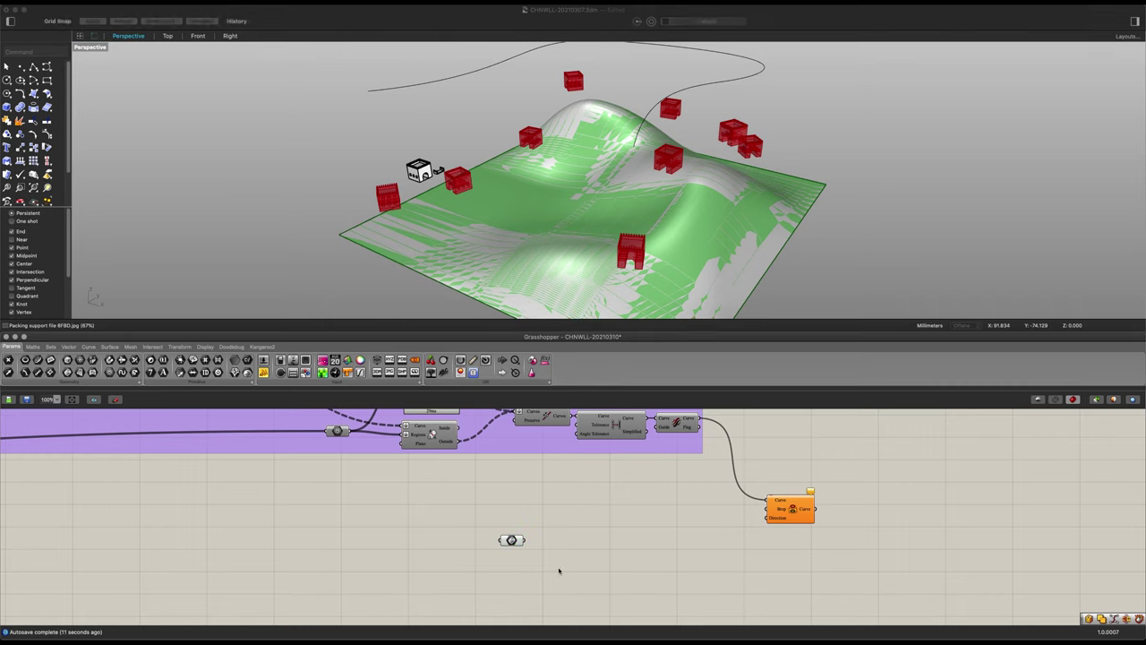
- Add a Bounding Box component beside the terrain Brep and feed its Content input from that Brep
double_click(607, 542)
text(bound)
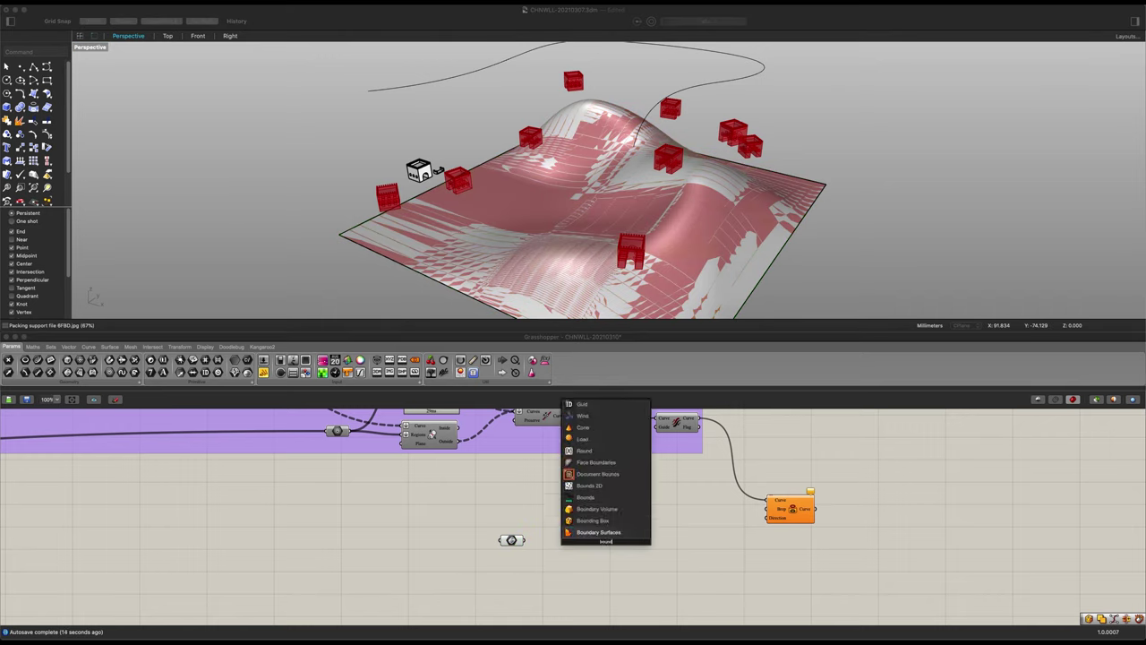
key(Return)
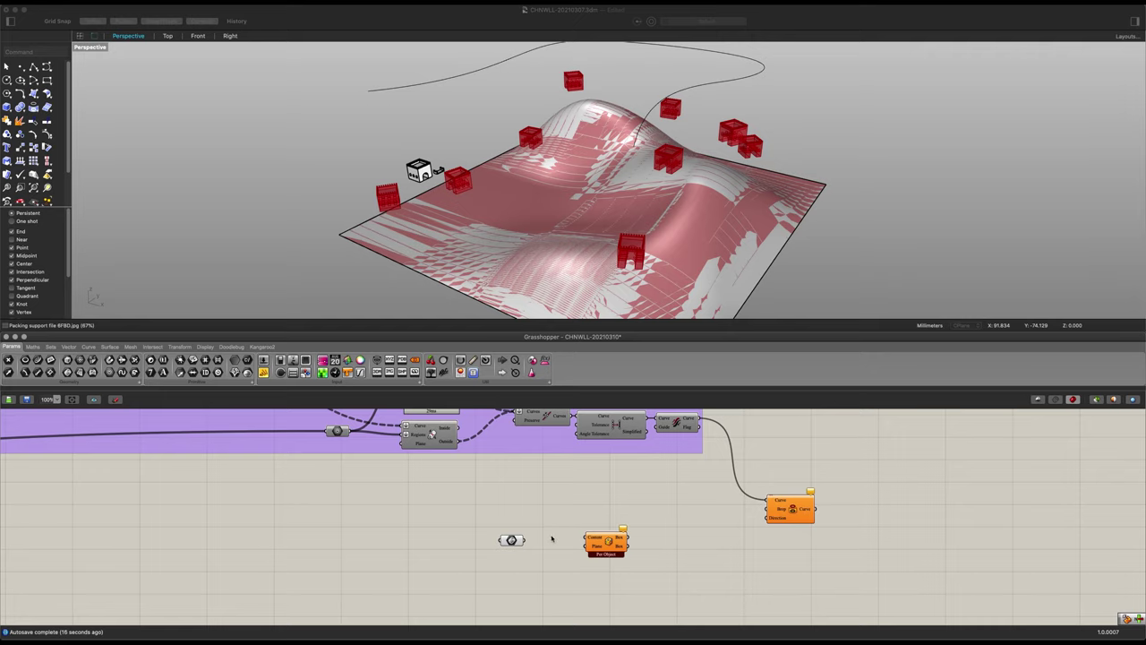
drag(598, 537, 560, 545)
- Add a Deconstruct Brep component after Bounding Box and feed its Brep input from the box
double_click(602, 550)
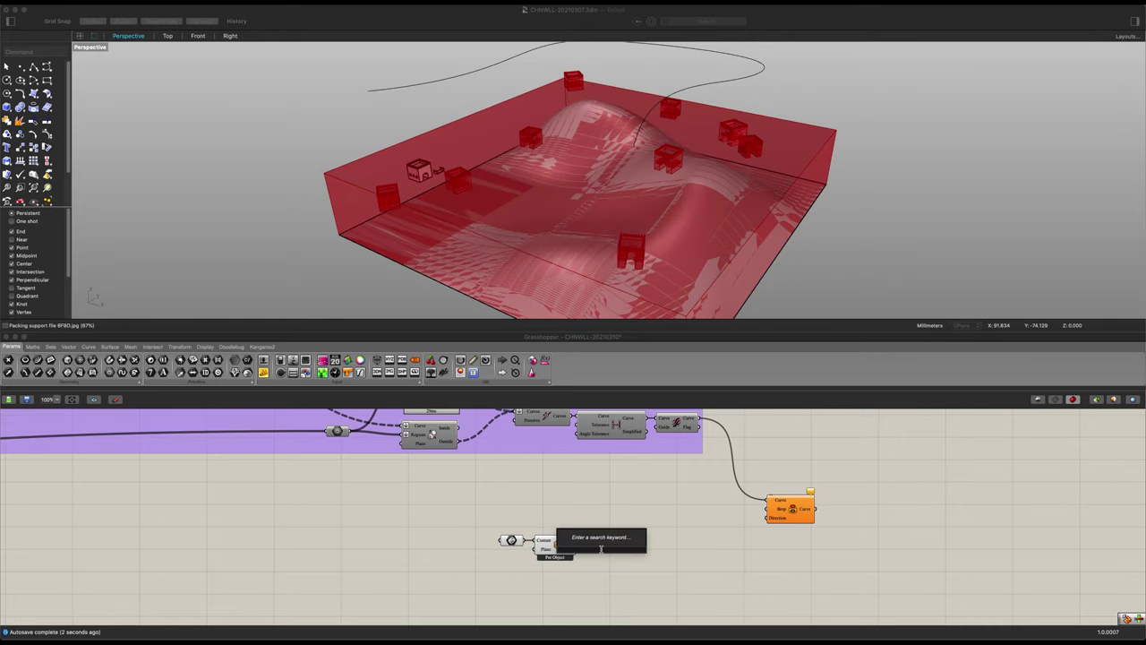
text(decons)
key(Return)
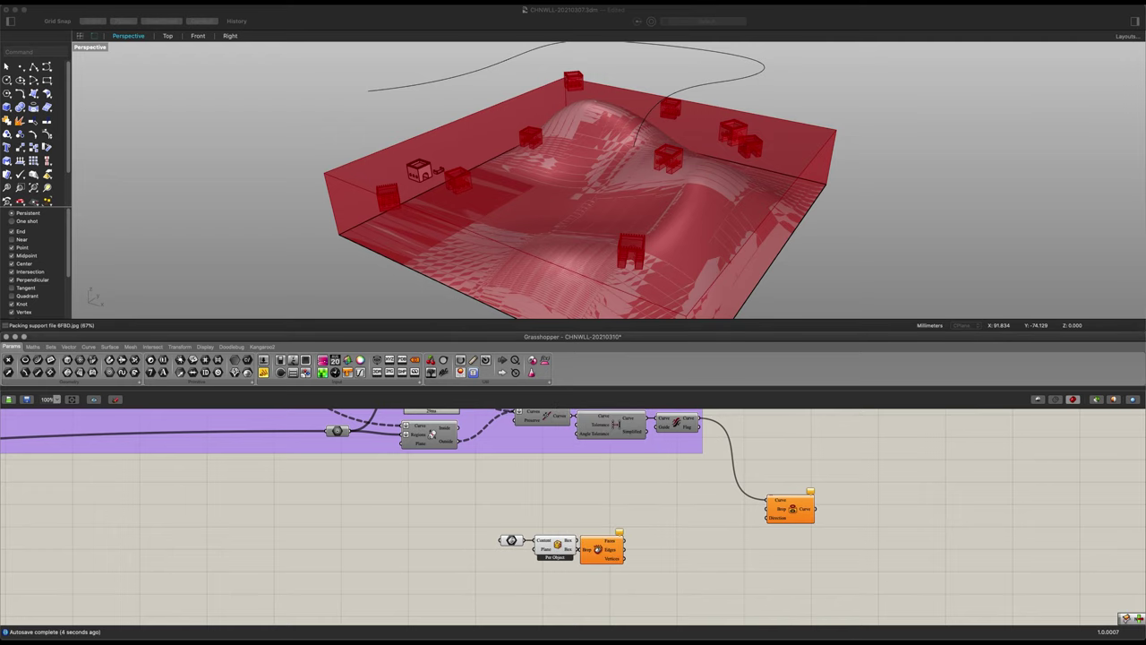
scroll(564, 190, up, 5)
scroll(564, 190, down, 6)
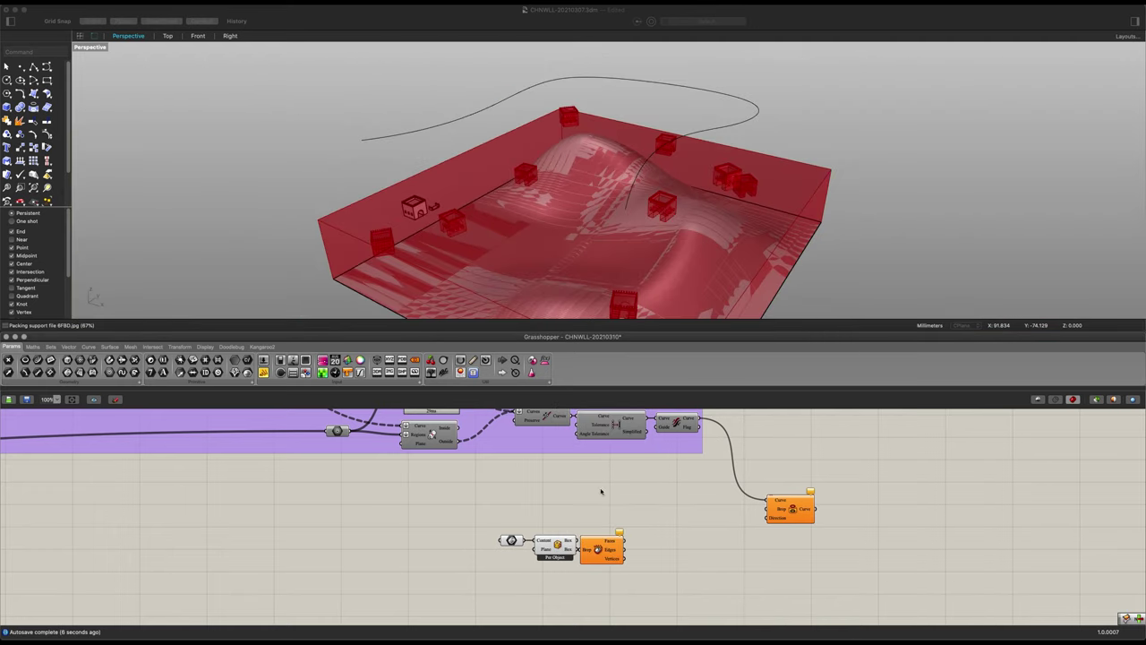
scroll(613, 553, up, 3)
drag(613, 553, 634, 544)
drag(566, 536, 611, 552)
- Add a List Item component, feed its List input from the box's Faces, and place it with room for a slider
click(696, 543)
scroll(695, 542, up, 3)
right_drag(675, 535, 617, 523)
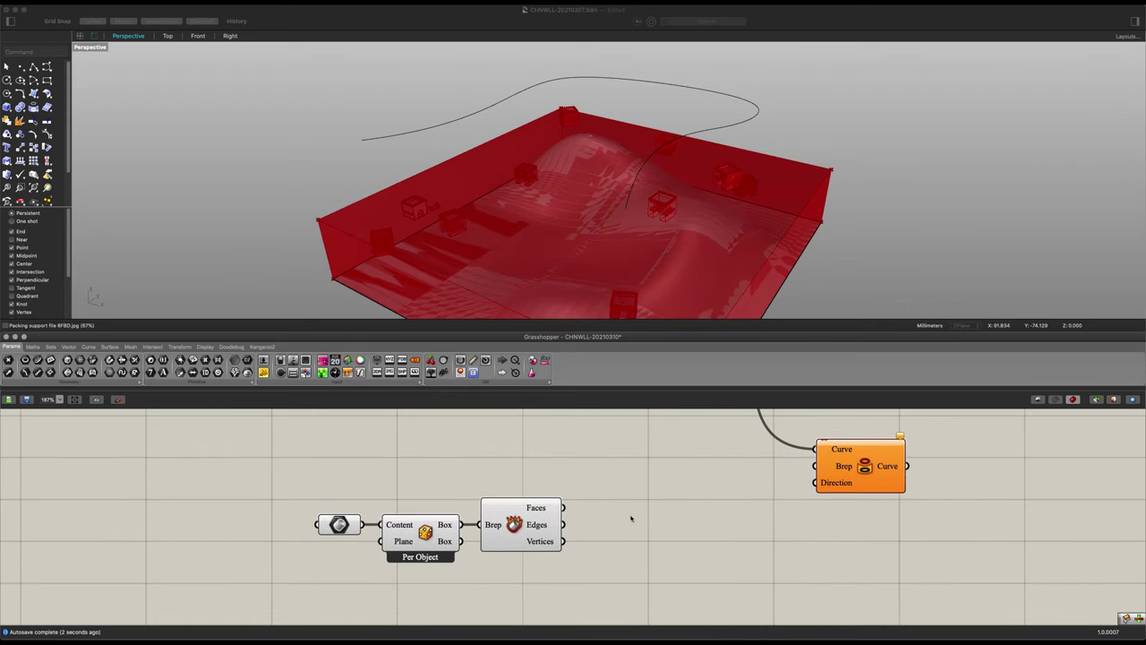
double_click(632, 518)
text(lis)
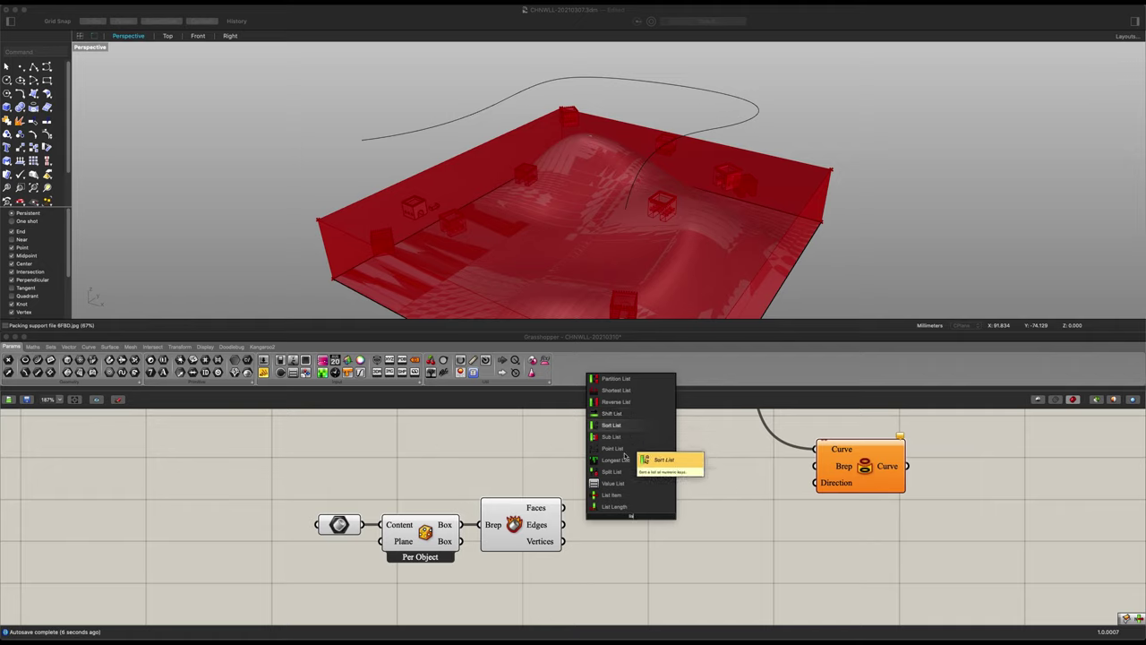
click(613, 495)
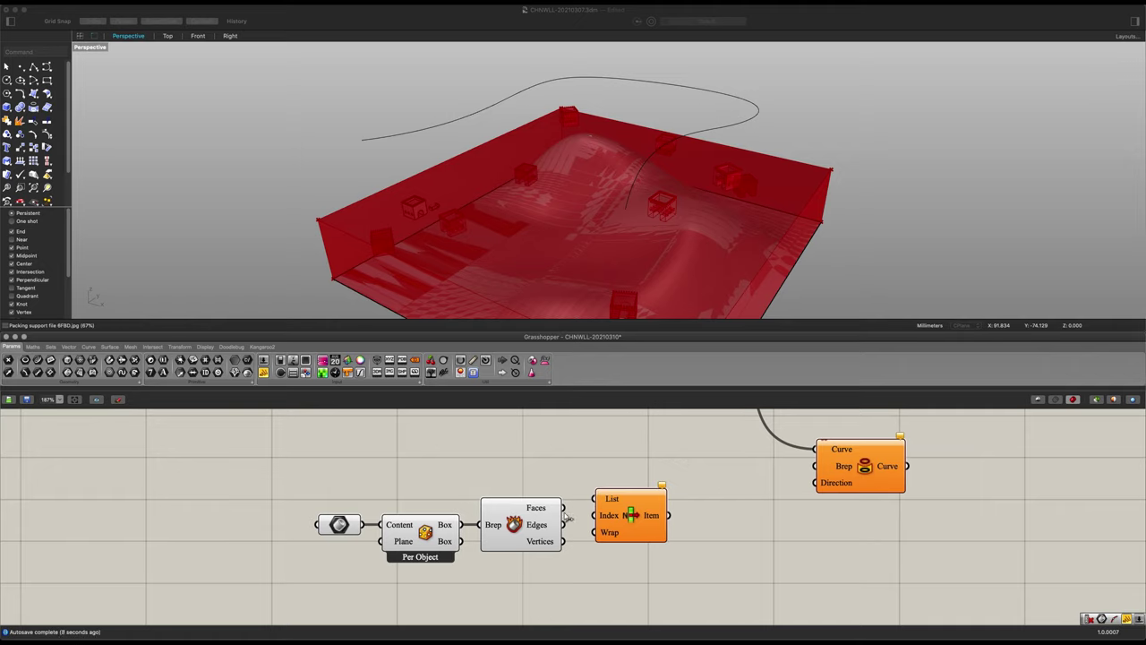
drag(565, 508, 765, 552)
- Add a number slider with value 4 and feed it into List Item's Index input
right_drag(659, 556, 657, 539)
double_click(615, 560)
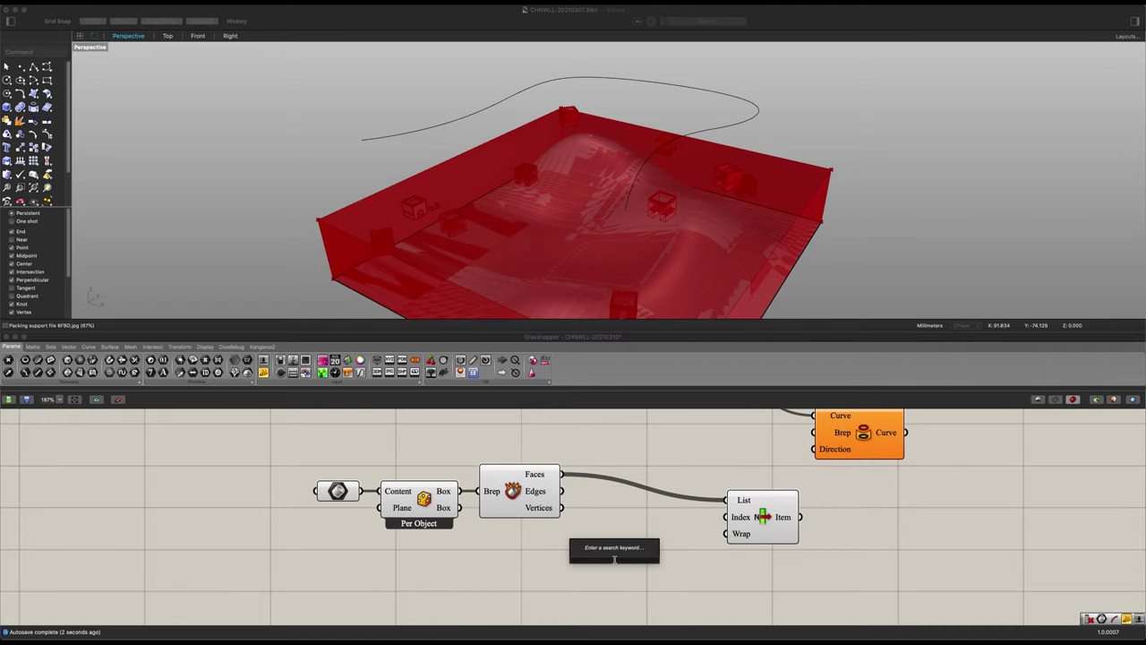
text(4)
key(Return)
drag(696, 560, 726, 517)
click(766, 518)
- Feed the Brep input of Project from the face picked by List Item
right_drag(647, 194, 689, 213)
right_drag(875, 568, 771, 585)
drag(695, 535, 804, 435)
right_drag(615, 303, 603, 222)
right_drag(609, 93, 612, 257)
- Line up the index slider and the bounding-box components in a compact row before Project
mouse_move(654, 540)
mouse_down()
mouse_move(641, 497)
mouse_move(652, 522)
mouse_up()
drag(567, 584, 581, 515)
drag(381, 576, 185, 462)
drag(387, 497, 362, 496)
click(839, 516)
right_drag(839, 516, 612, 532)
scroll(611, 532, down, 3)
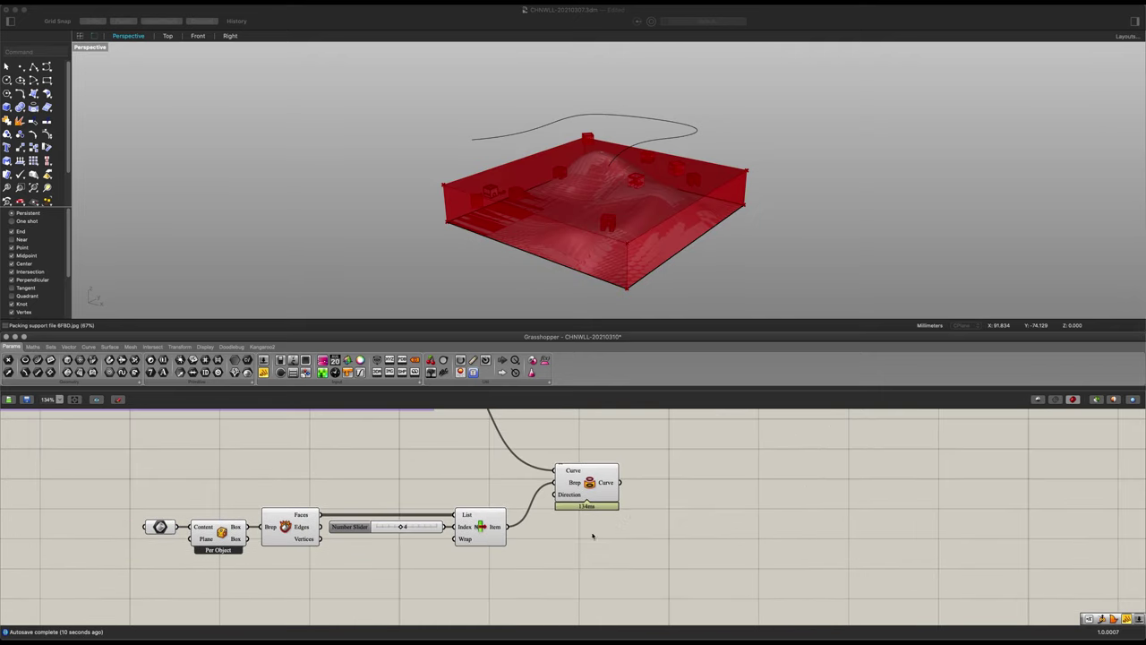
click(595, 482)
- Add an Offset Curve component after Project and feed its Curve input from the projected curve
right_drag(688, 496, 592, 501)
double_click(589, 499)
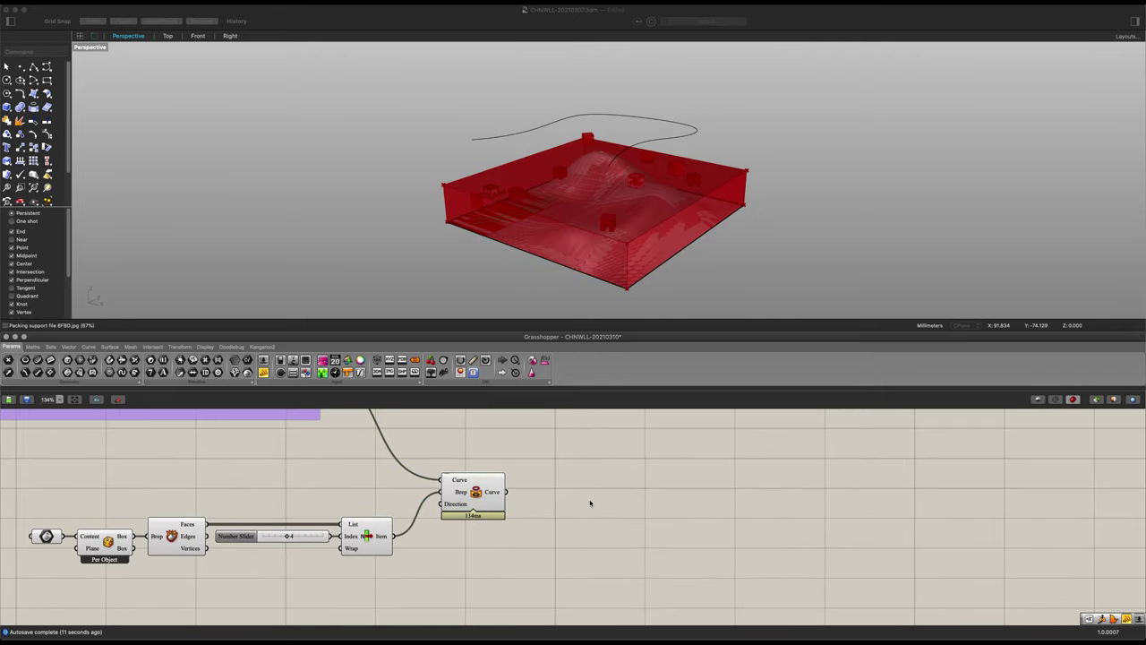
text(off)
click(582, 492)
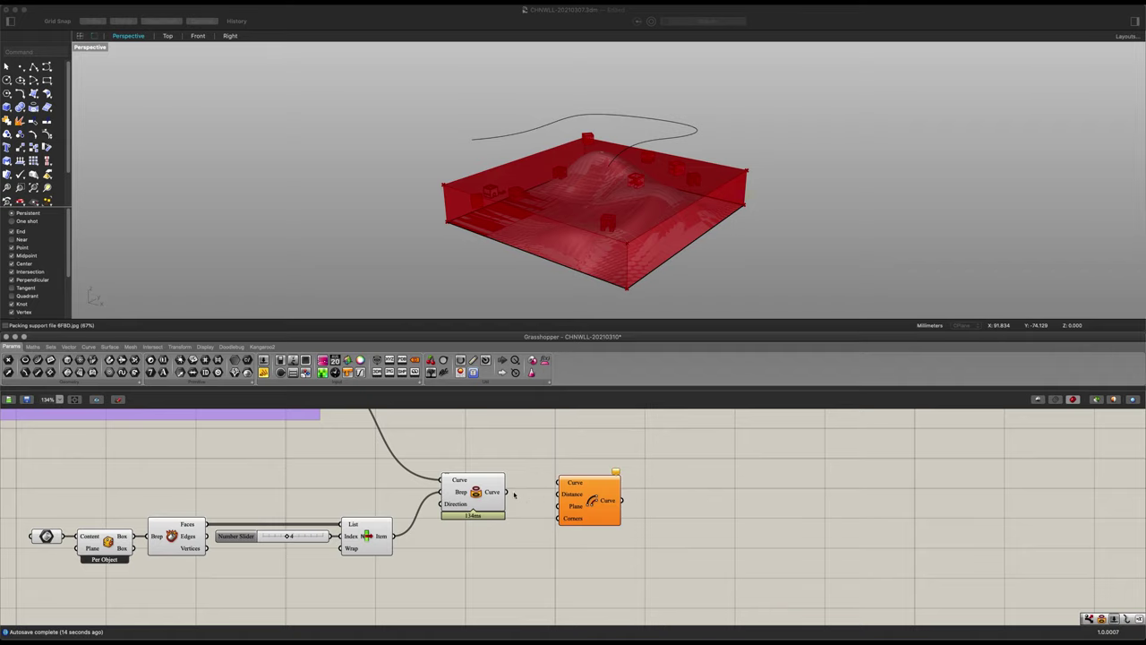
drag(562, 484, 744, 504)
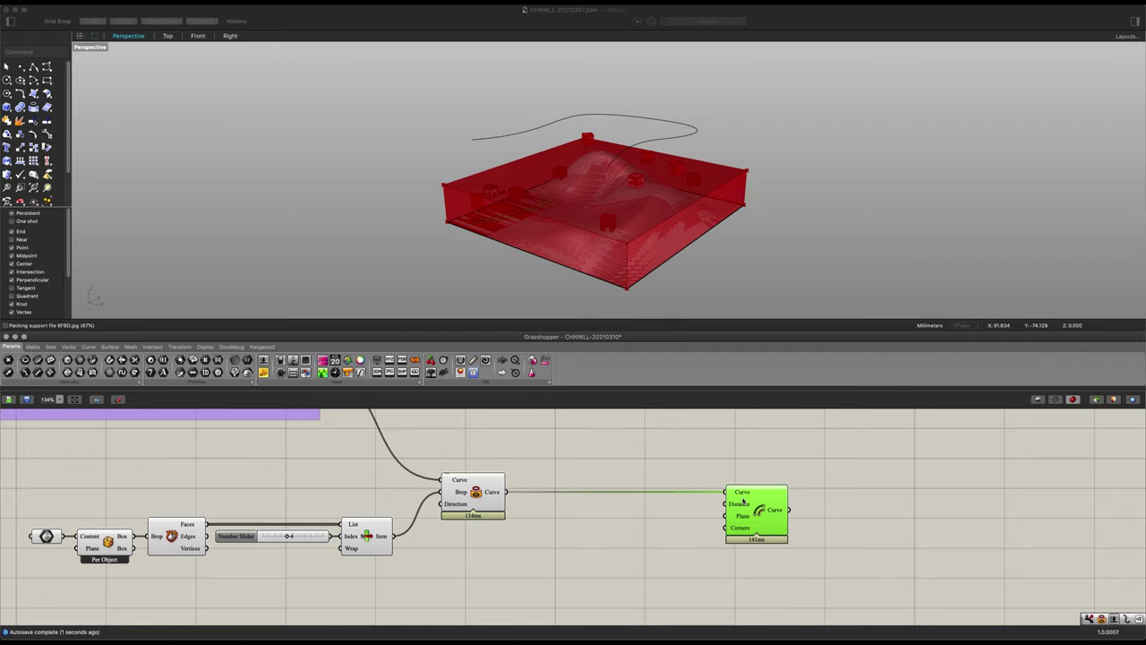
- Add a number slider with value 5, feed it into Offset Curve's Distance input, and place it between Project and Offset Curve
double_click(609, 541)
text(5)
key(Return)
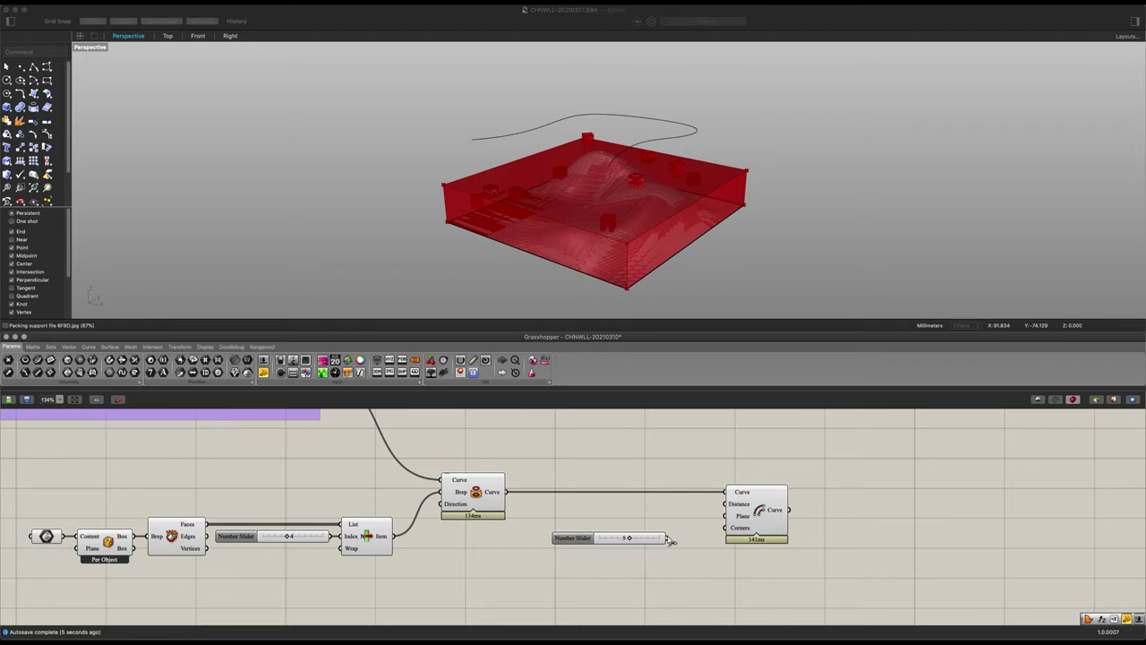
drag(714, 511, 722, 506)
drag(644, 541, 672, 510)
shift+click(753, 513)
- Add a Flip Curve component after Offset Curve and feed its Curve input from the offset curve
click(744, 529)
right_drag(744, 529, 569, 518)
double_click(570, 514)
text(flip)
click(541, 501)
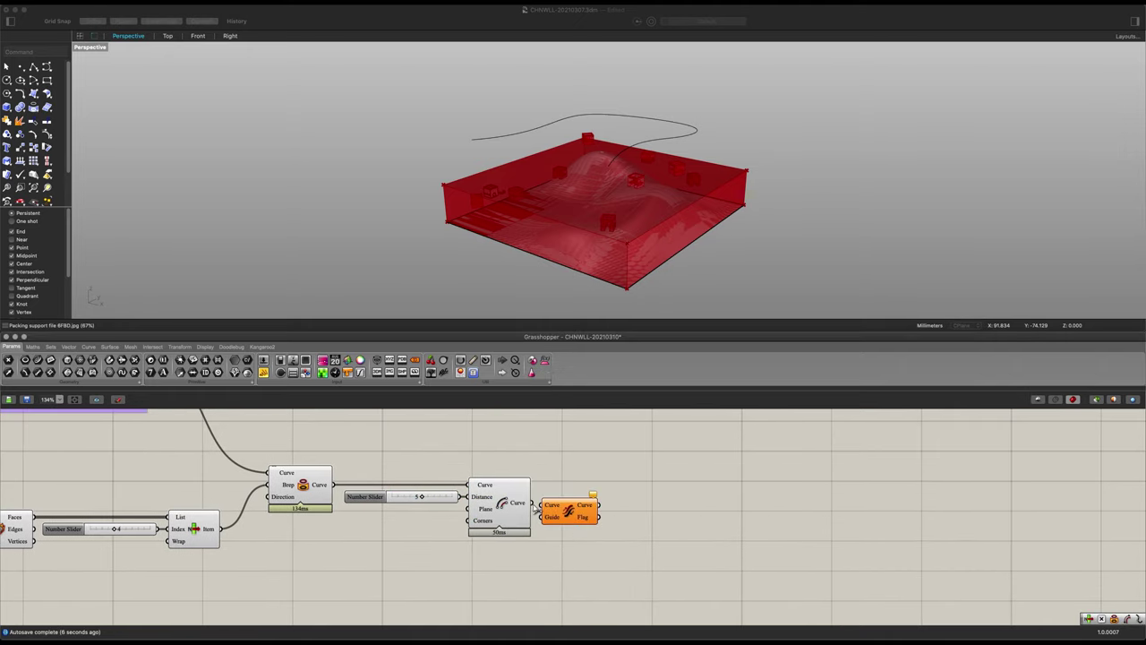
drag(535, 507, 543, 507)
drag(563, 512, 570, 508)
- Group all components of the projection chain, from the terrain Brep to the new Flip Curve
scroll(570, 509, down, 2)
click(627, 557)
right_drag(627, 557, 680, 559)
drag(679, 559, 62, 457)
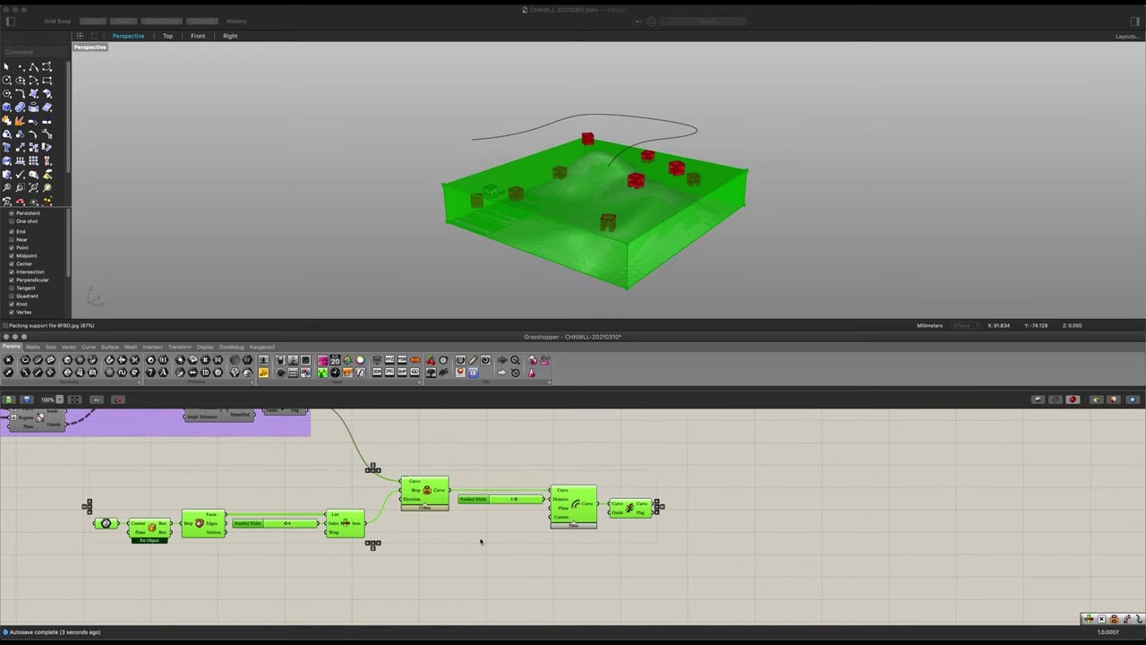
key(super+g)
- Name the projection chain's group "Bottom Line"
click(469, 484)
scroll(467, 482, up, 4)
right_click(466, 480)
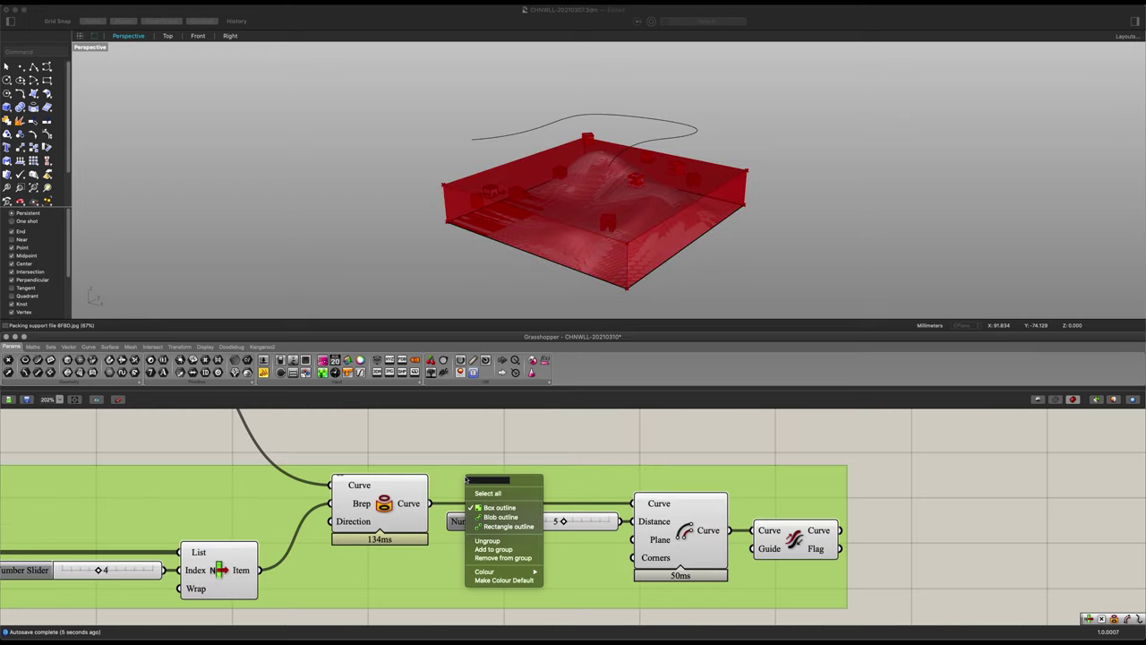
text(Borro)
text(ttom Line)
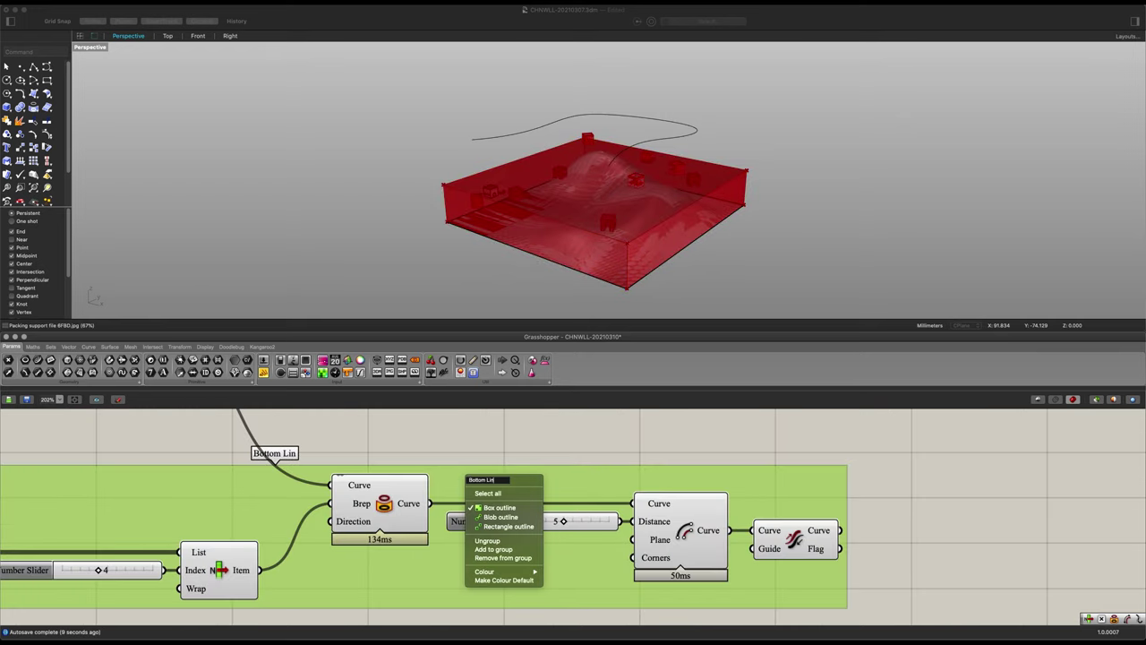
key(Return)
scroll(471, 480, down, 5)
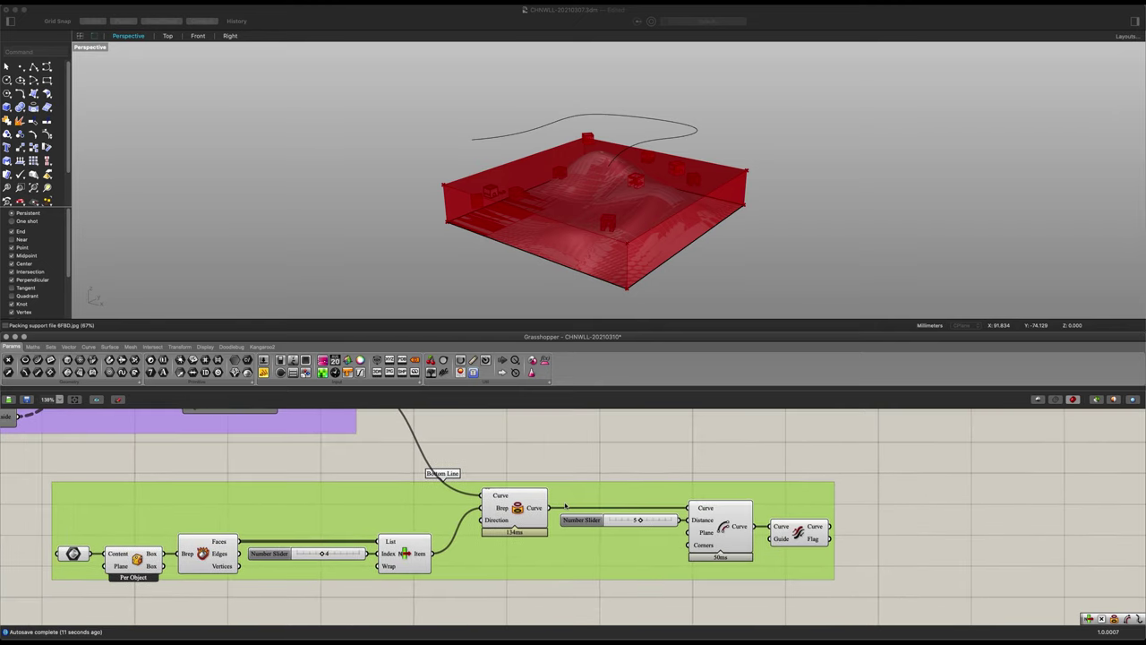
click(600, 473)
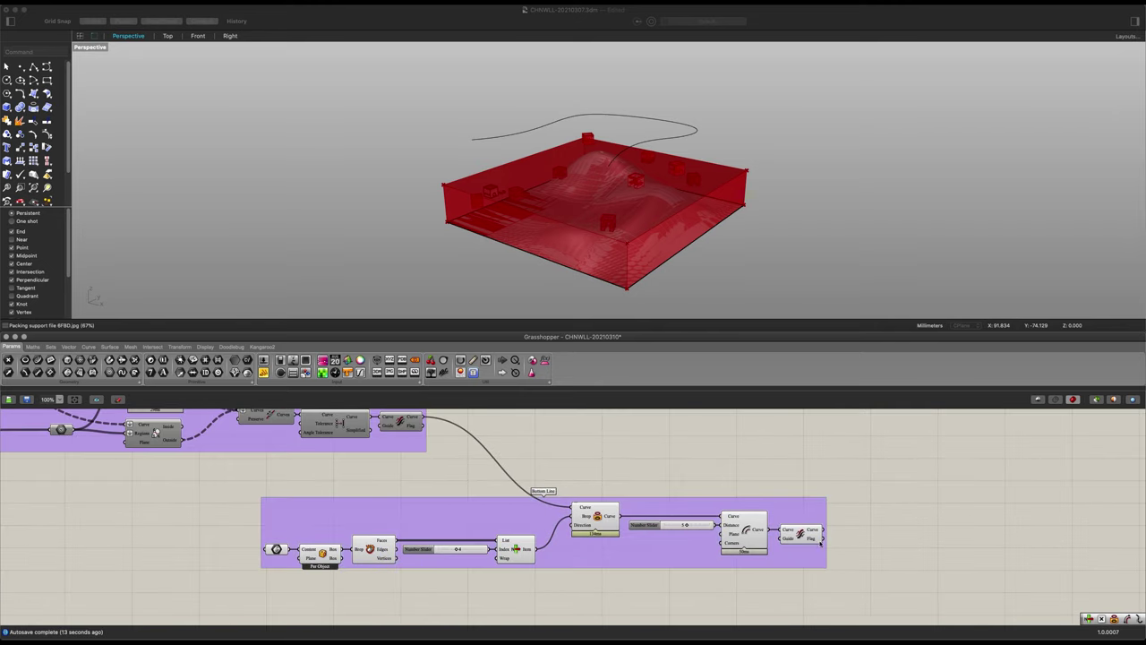
- Turn off the viewport preview of the Bottom Line group's components that feed its final Flip Curve
drag(518, 487, 169, 473)
key(ctrl+q)
click(655, 464)
click(800, 533)
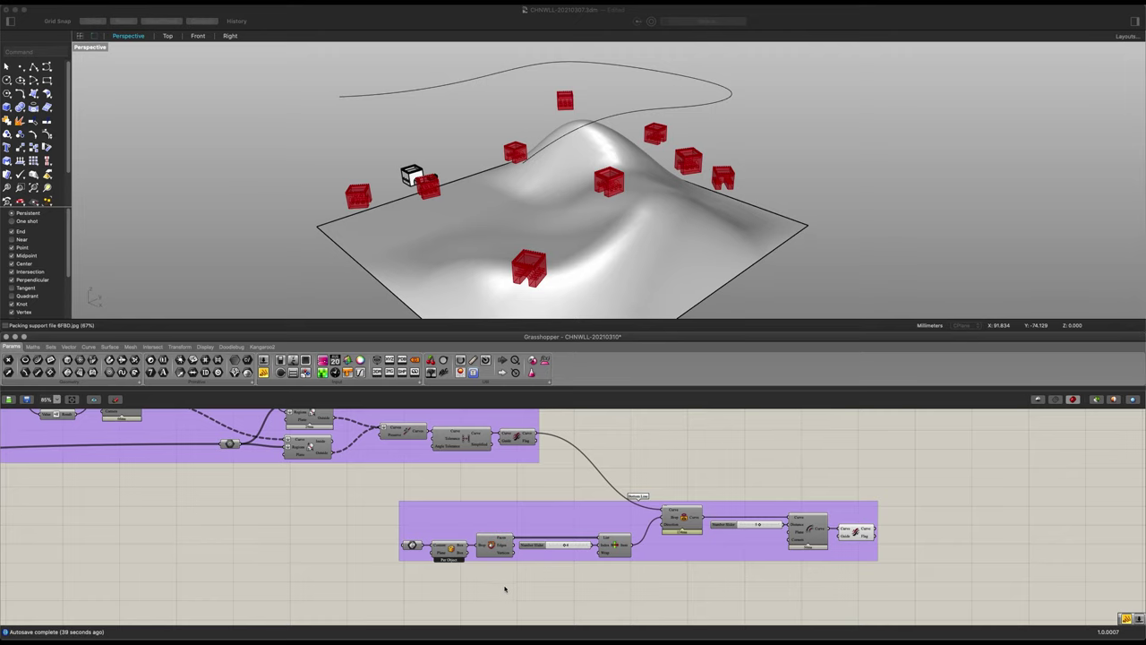
- Add an Explode Tree component, feed its Data input with the paired top curves between the towers, and expose one output per branch
right_drag(527, 574, 632, 537)
right_drag(565, 565, 581, 573)
scroll(501, 505, up, 1)
right_drag(504, 499, 568, 517)
double_click(564, 524)
text(expl)
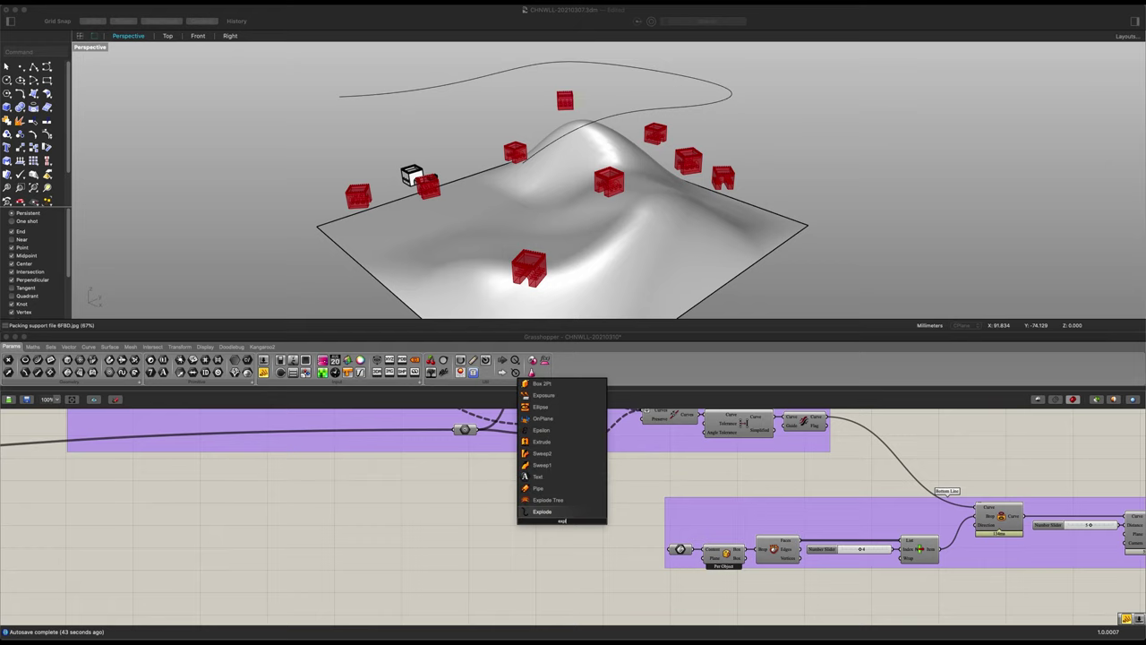
click(561, 502)
right_drag(560, 484, 489, 542)
scroll(512, 512, up, 2)
drag(554, 513, 457, 595)
scroll(524, 559, up, 4)
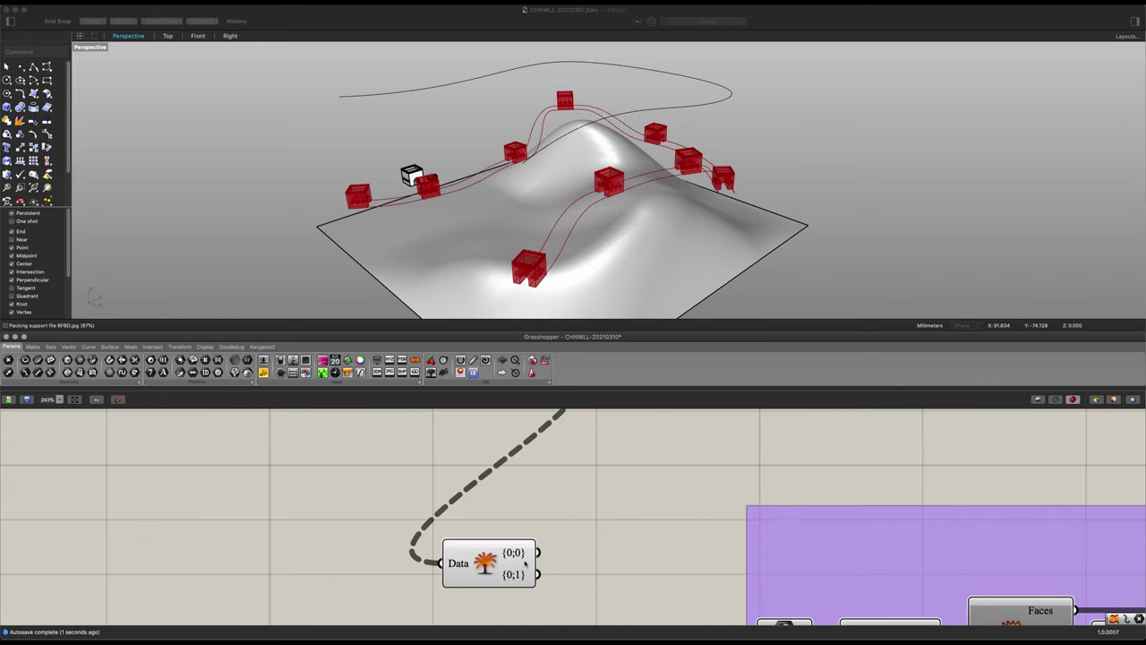
- Graft both Explode Tree outputs, {0;0} and {0;1}, and move the component to free canvas space
right_click(527, 551)
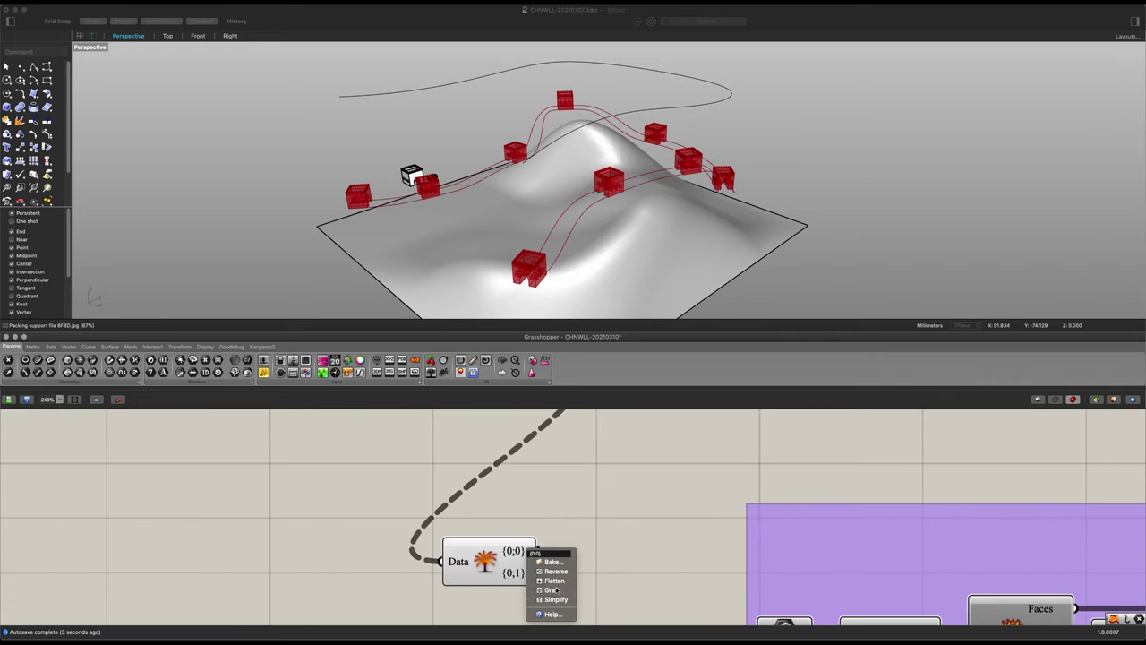
right_click(529, 566)
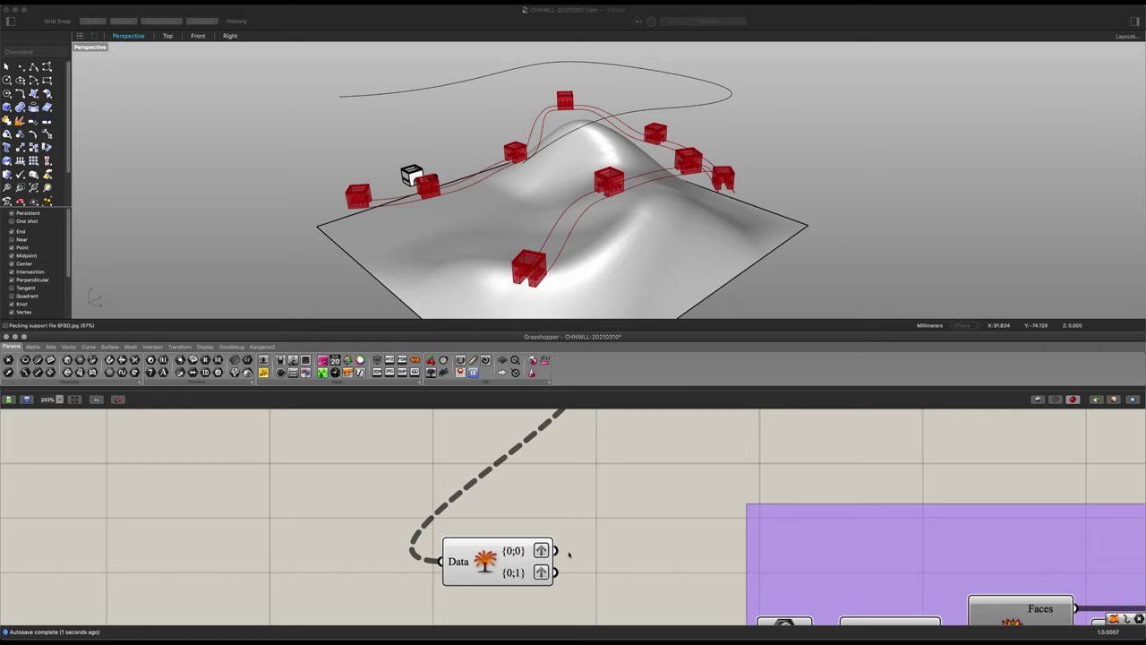
scroll(545, 491, down, 5)
drag(502, 476, 612, 594)
right_drag(611, 594, 489, 465)
drag(489, 465, 543, 543)
- Add a Ruled Surface component and feed Curve A and Curve B from the two grafted Explode Tree branches
right_drag(613, 544, 571, 491)
double_click(585, 498)
text(ruled)
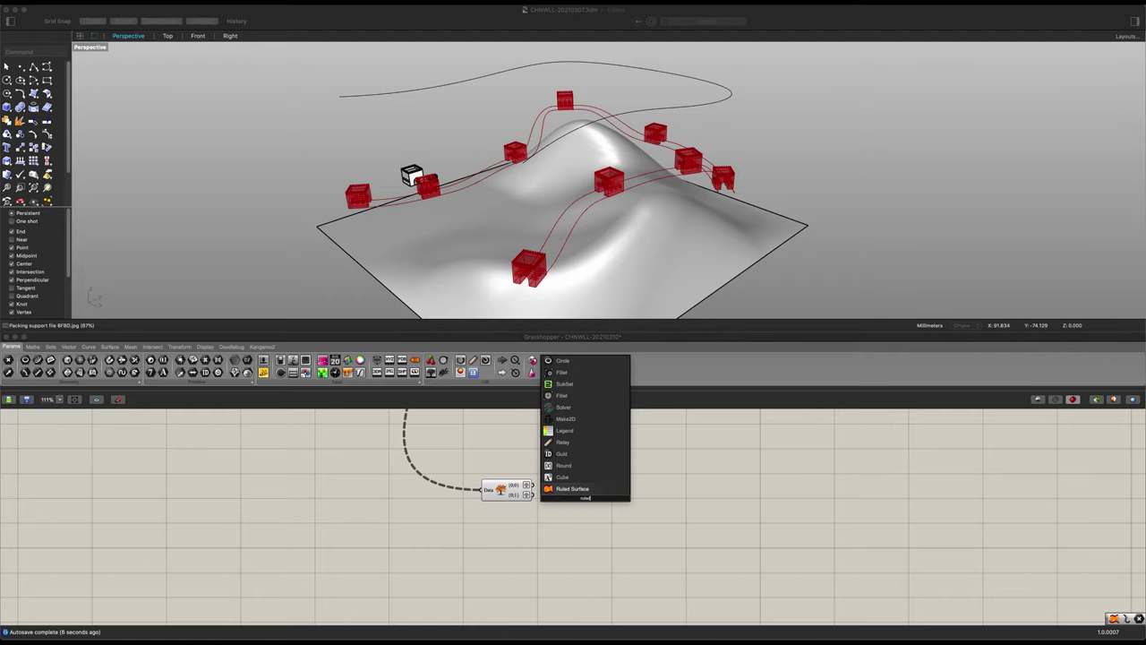
key(Return)
scroll(525, 494, up, 1)
scroll(524, 494, up, 5)
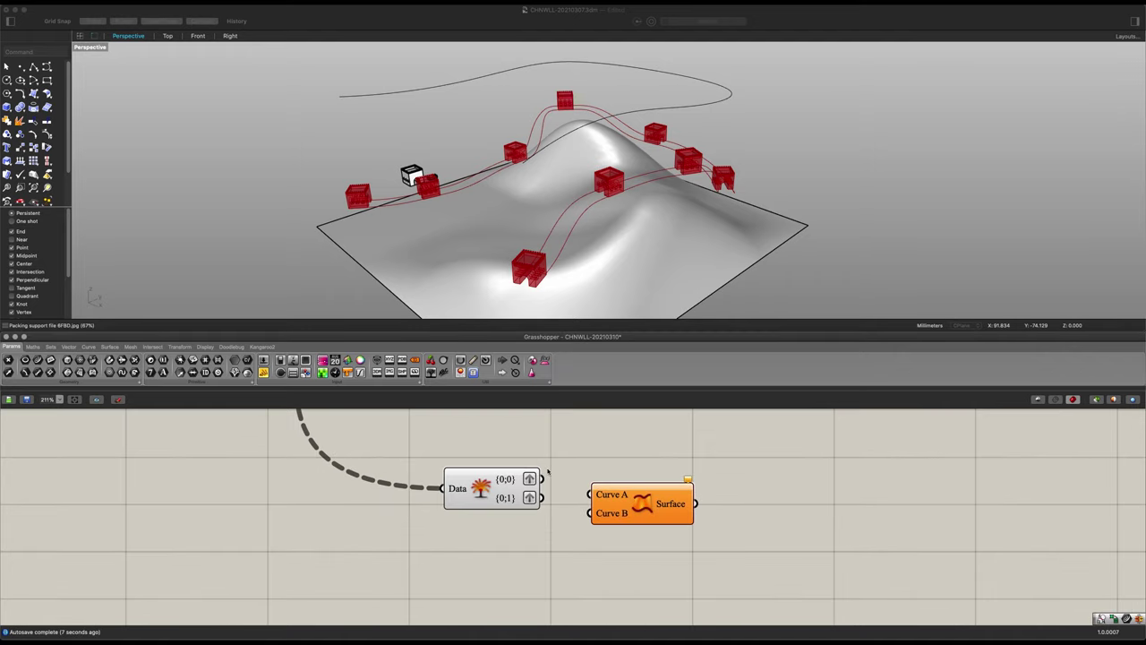
drag(541, 479, 593, 497)
mouse_move(642, 490)
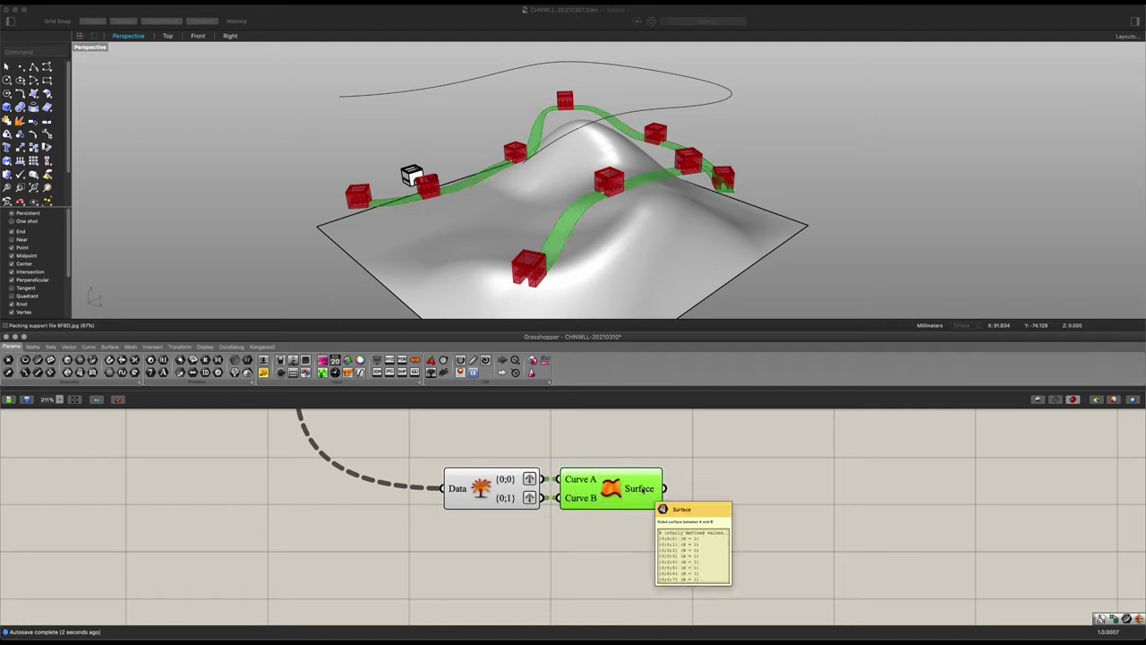
right_drag(573, 188, 638, 182)
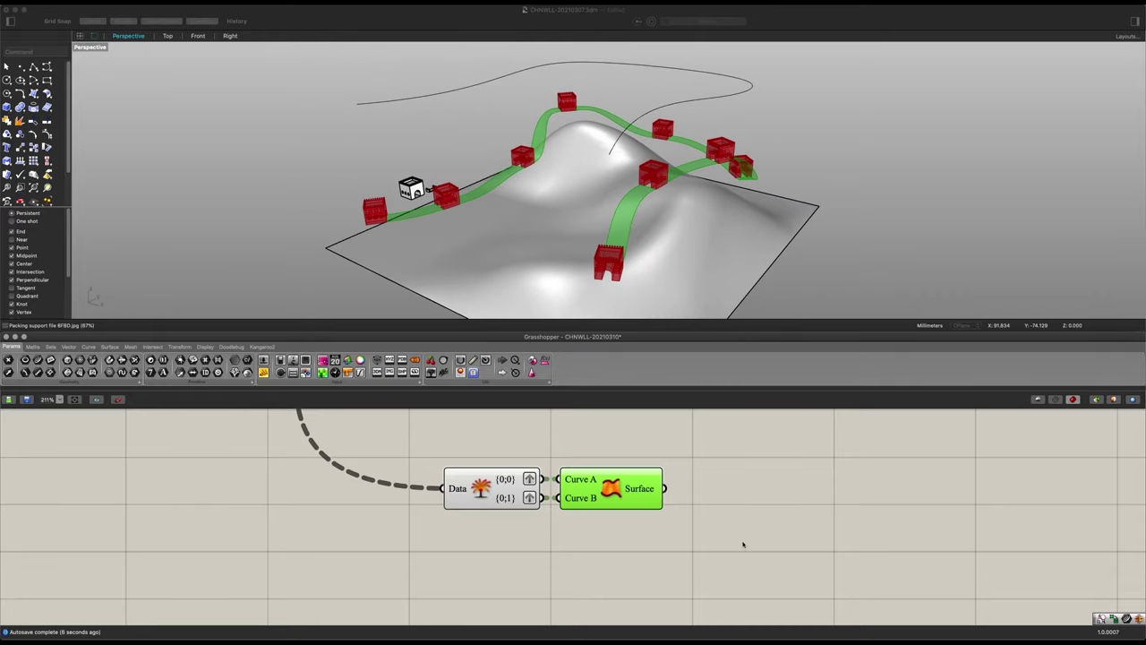
- Add a Divide Domain² component after Ruled Surface and feed its Domain input from the surface output
double_click(749, 499)
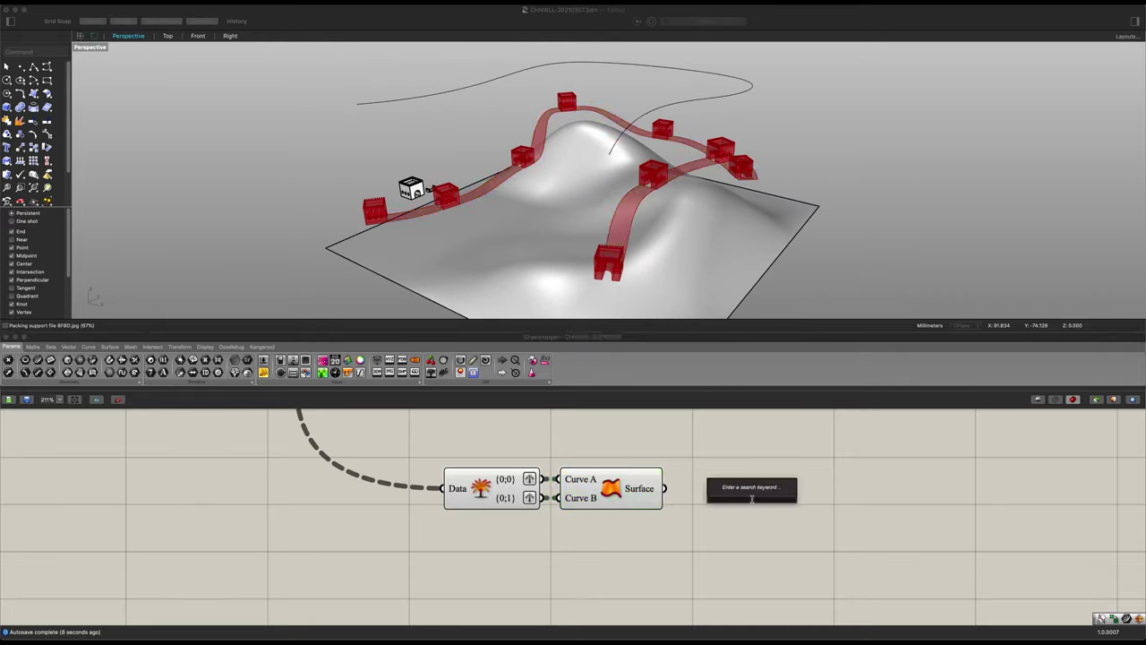
text(div)
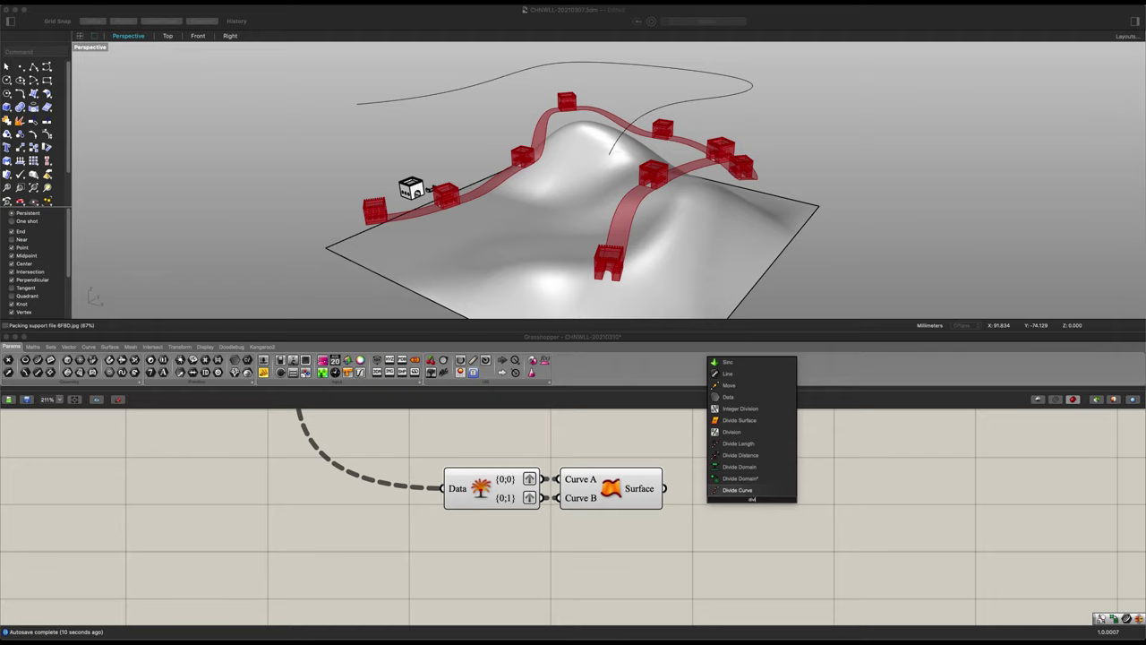
key(Up)
key(Return)
drag(752, 474, 797, 511)
drag(730, 527, 740, 516)
right_drag(807, 557, 768, 532)
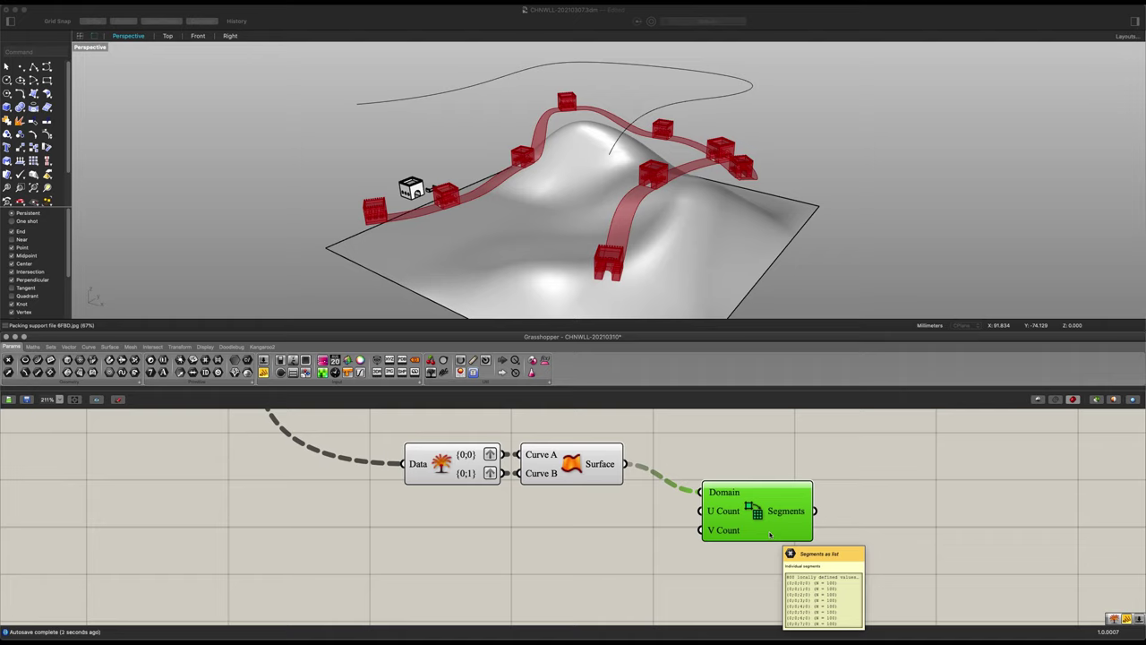
- Add a panel containing 1, feed it into Divide Domain²'s V Count, and place it beside that input
double_click(629, 545)
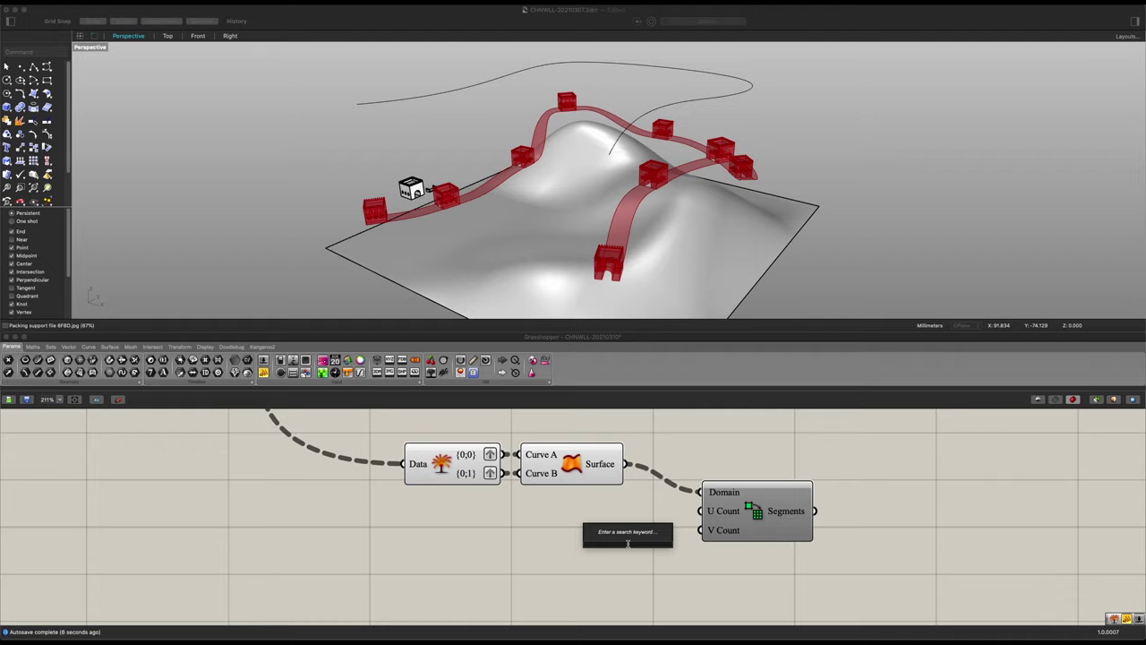
text(panel)
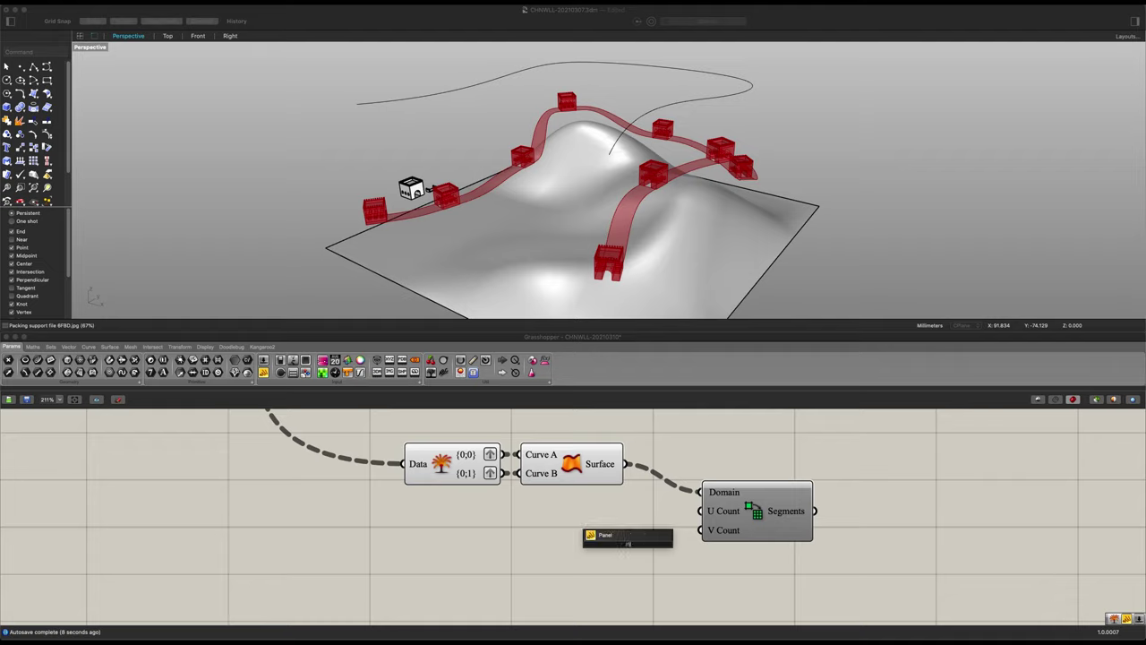
key(Return)
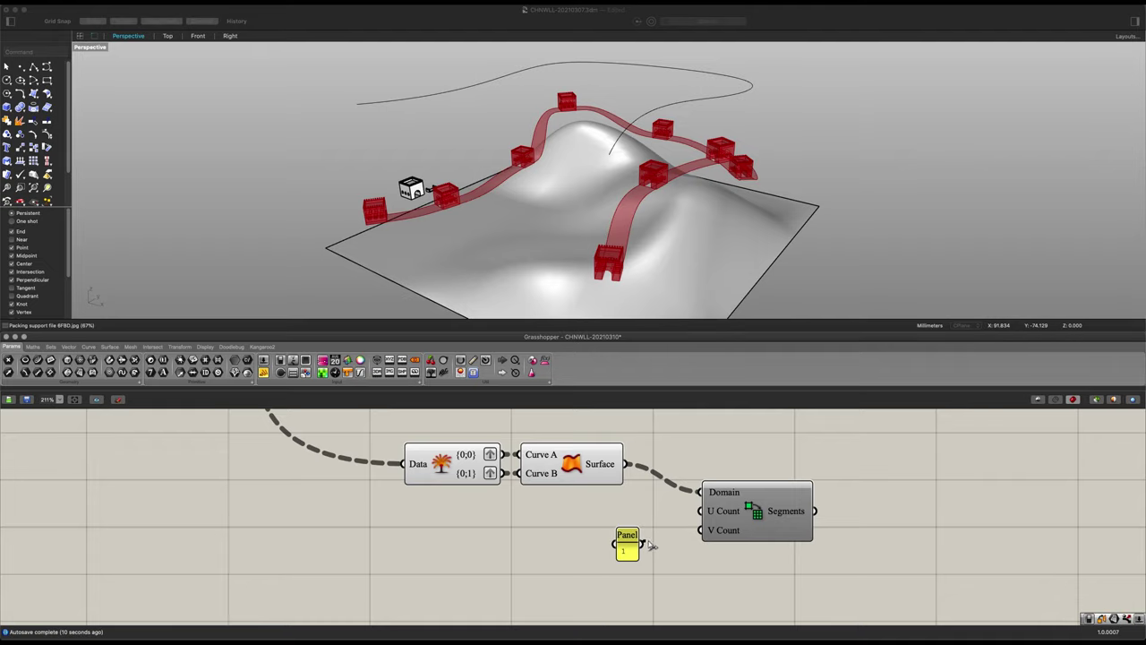
drag(644, 544, 699, 531)
drag(618, 544, 642, 543)
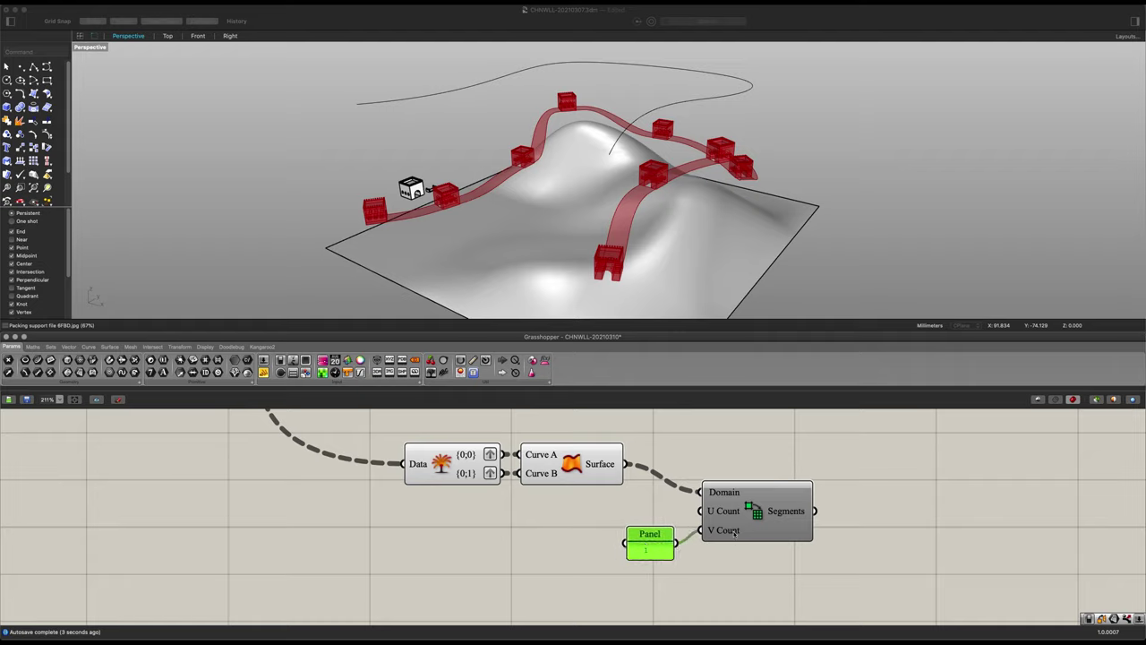
- Add a number slider with value 25, feed it into Divide Domain²'s U Count, and align it with the input
double_click(530, 531)
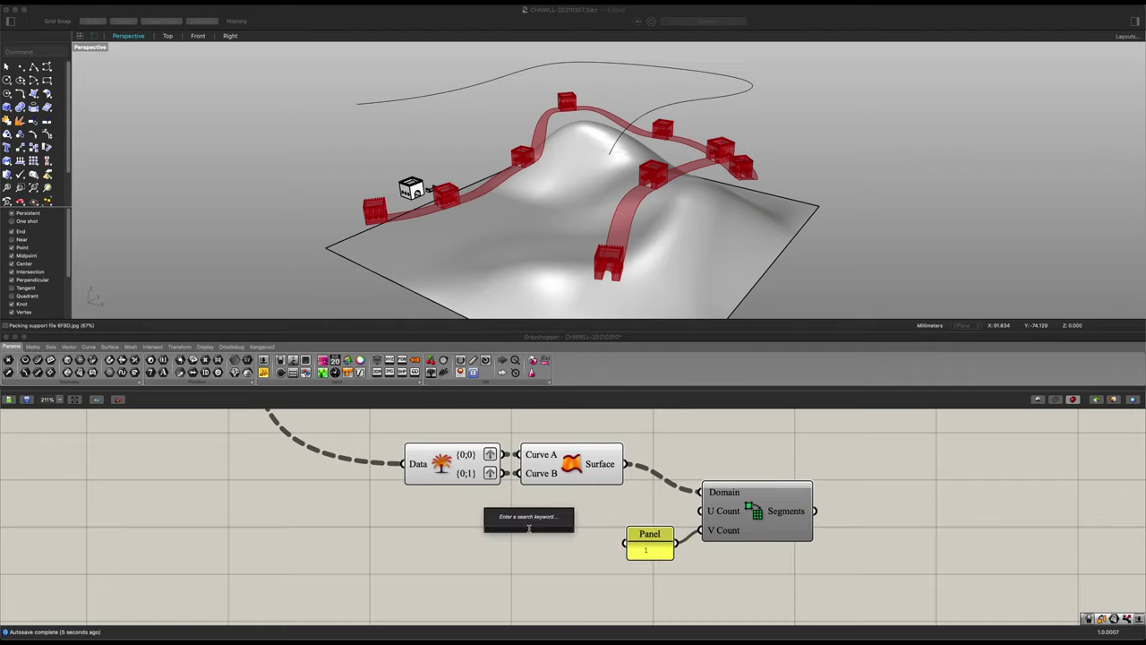
text(25)
key(Return)
drag(680, 517, 700, 511)
drag(599, 533, 600, 516)
scroll(747, 519, right, 5)
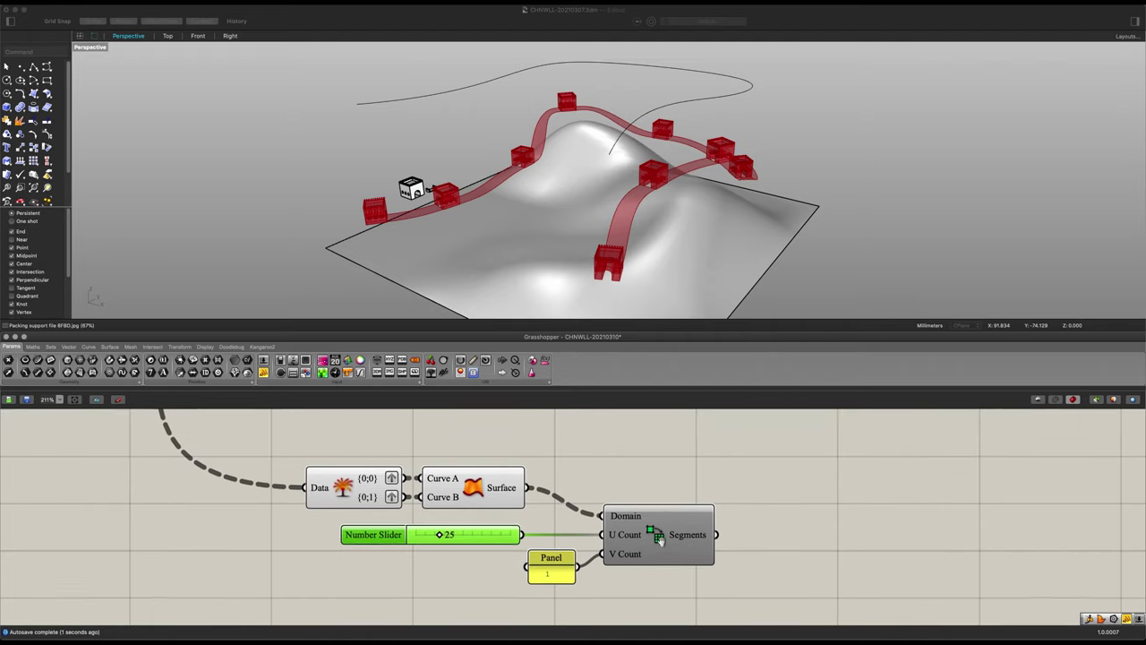
- Add a Surface Box component, feeding its Domain input from the divided segments and its Surface input from the ruled surface
double_click(771, 503)
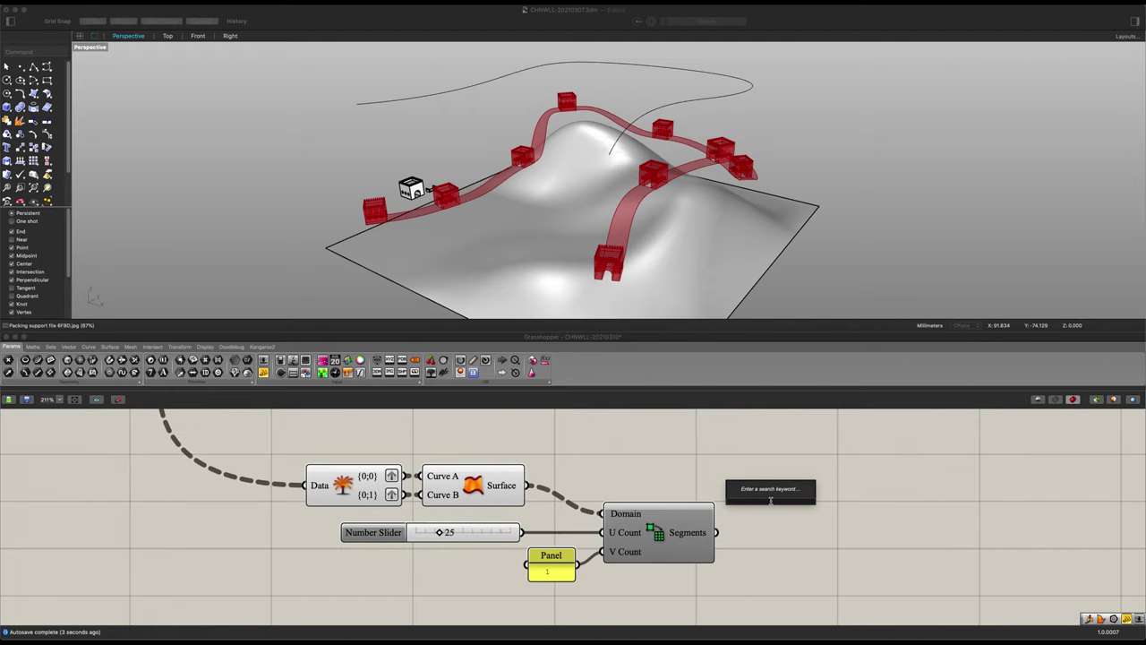
text(surface)
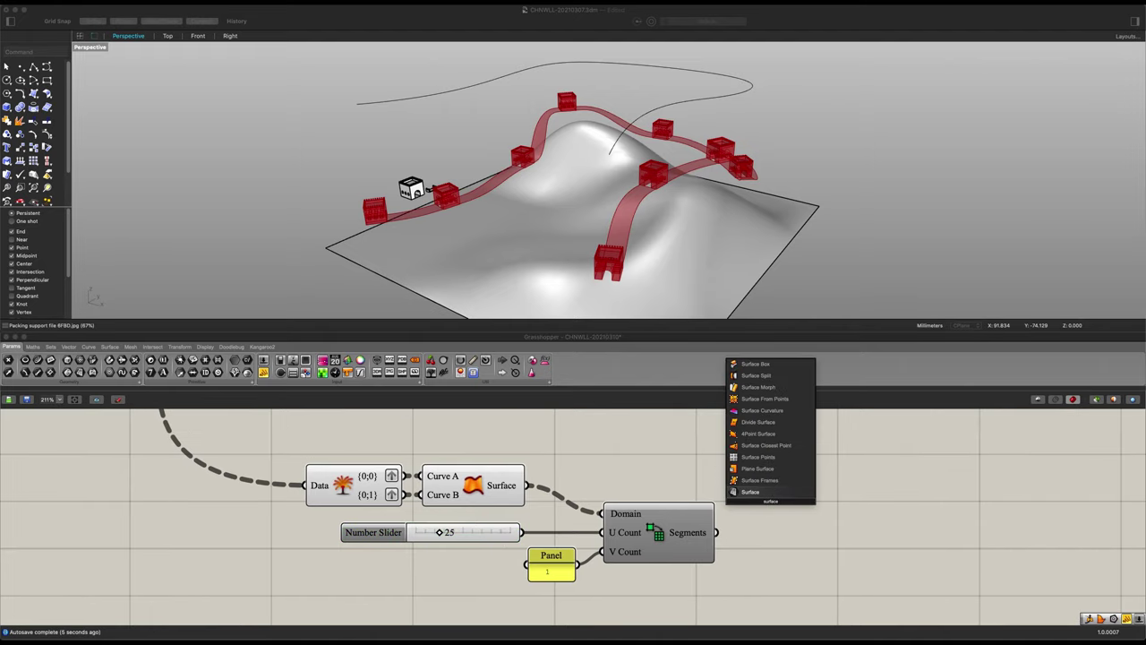
text( box)
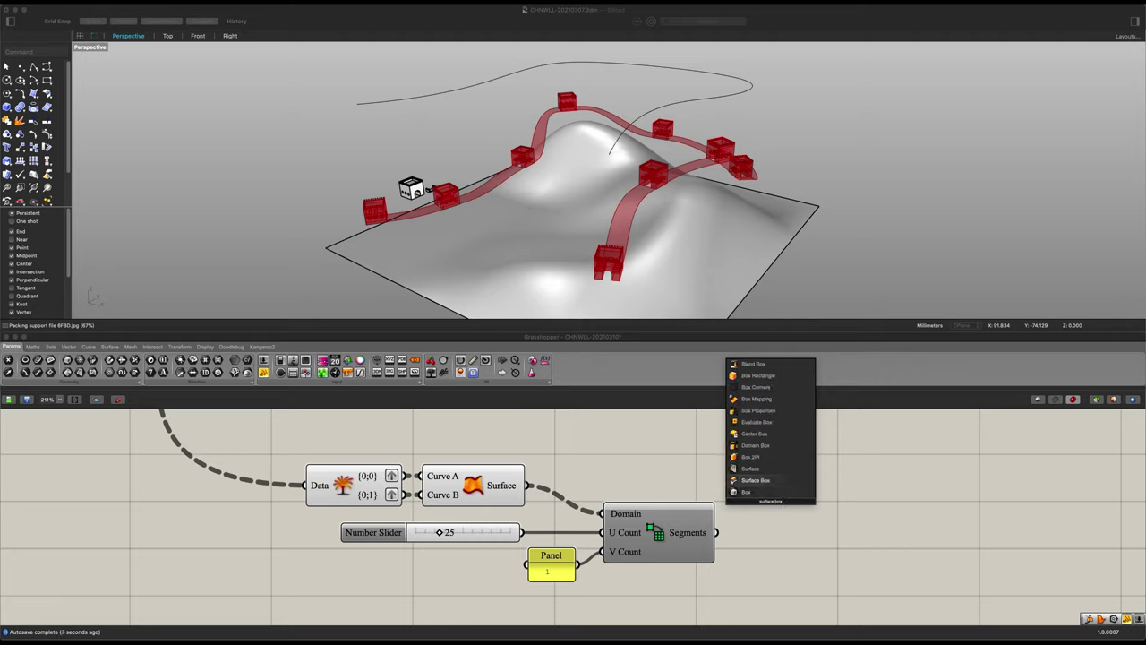
key(Return)
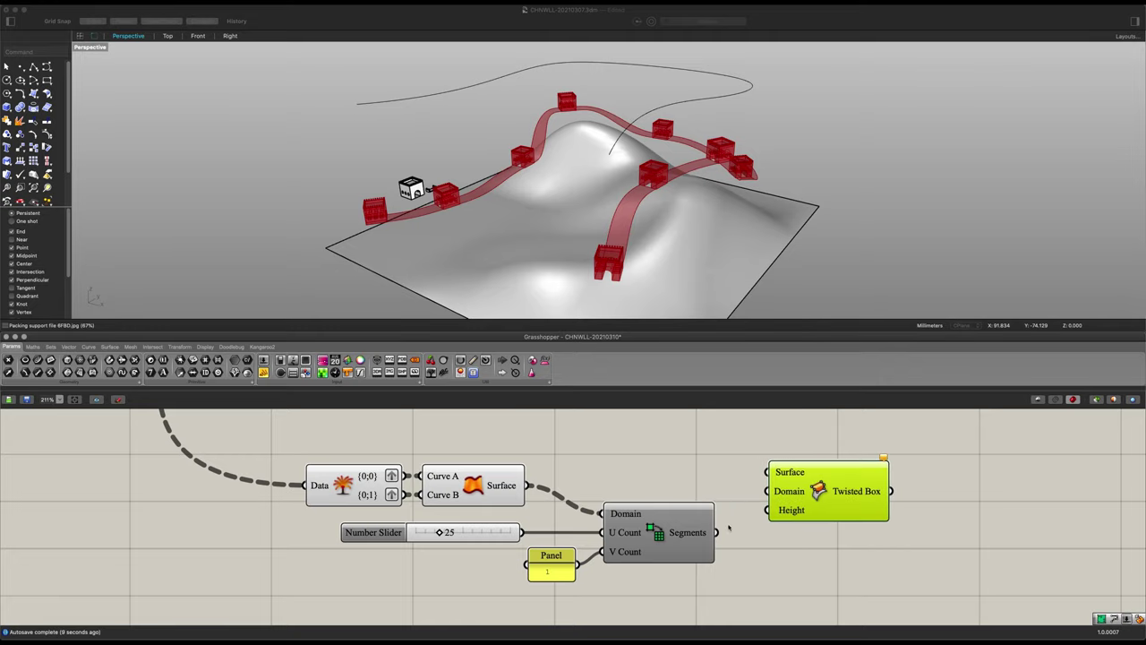
drag(716, 531, 748, 499)
drag(795, 455, 844, 478)
scroll(646, 204, up, 5)
scroll(646, 204, down, 5)
right_drag(645, 204, 600, 194)
- Turn off the viewport preview of the Ruled Surface and Explode Tree components
click(488, 482)
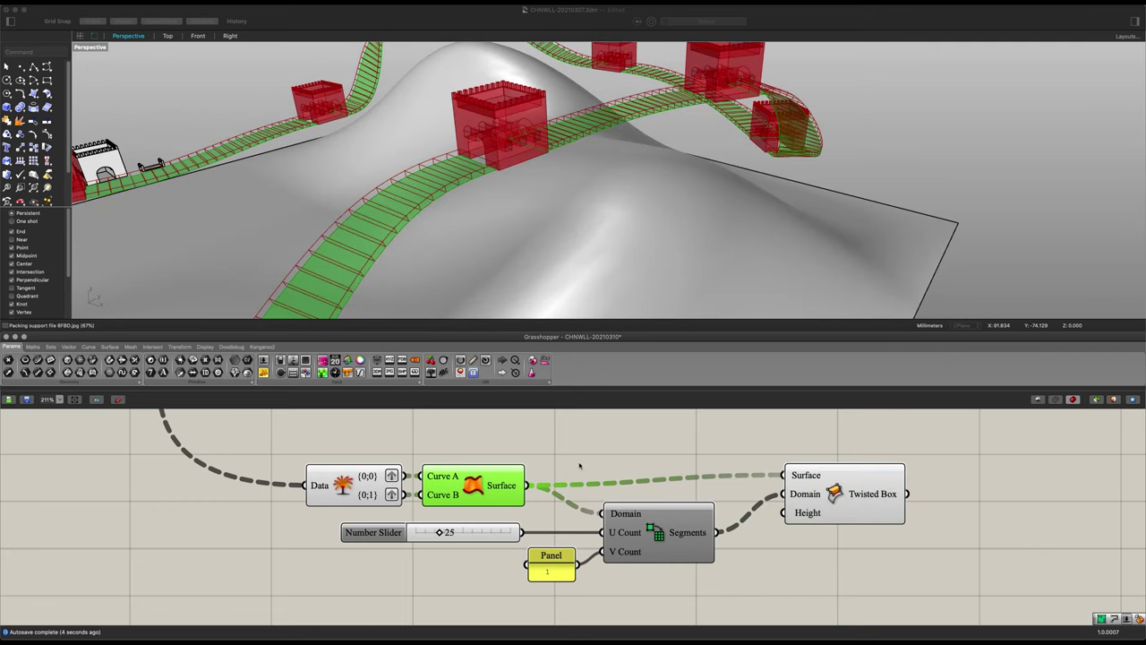
scroll(579, 465, down, 1)
key(ctrl+q)
click(384, 484)
key(ctrl+q)
scroll(577, 463, down, 1)
scroll(577, 463, down, 4)
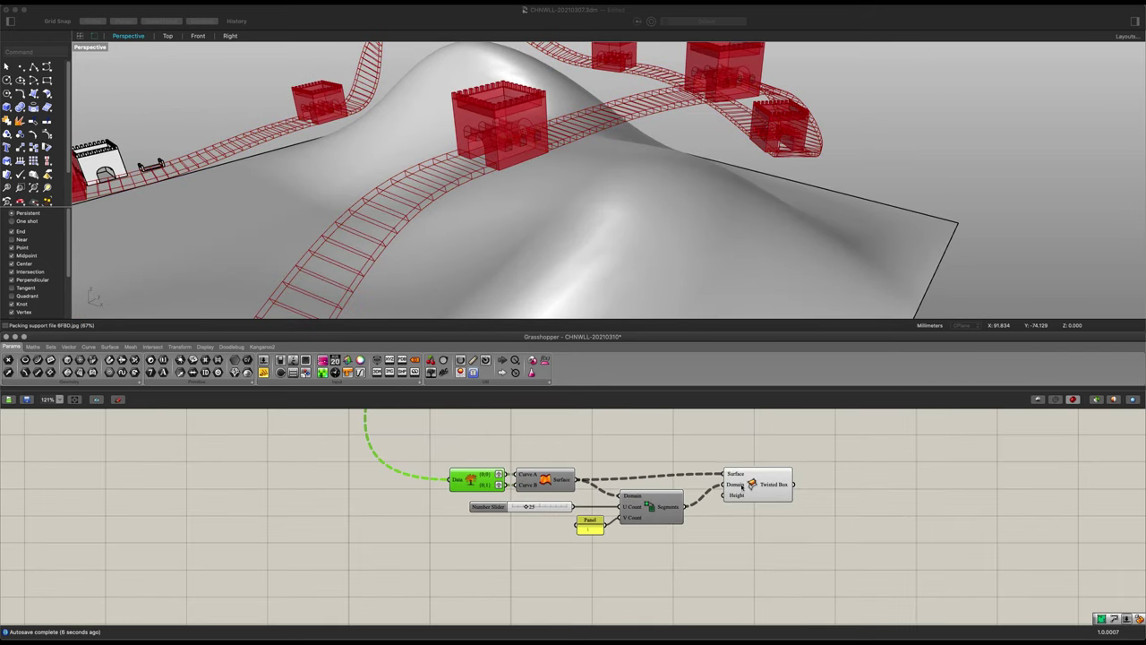
- Move Surface Box farther from the domain division and feed its Height input from a new number slider with value 10.0
click(774, 491)
drag(786, 493, 842, 493)
double_click(678, 578)
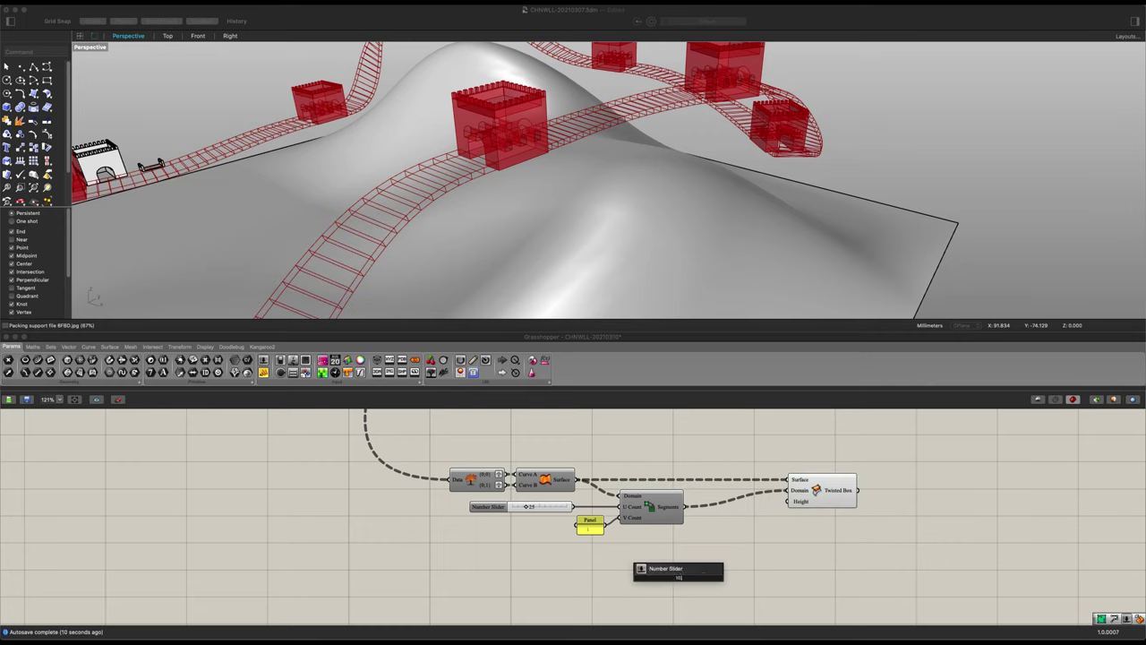
key(Return)
drag(779, 514, 790, 502)
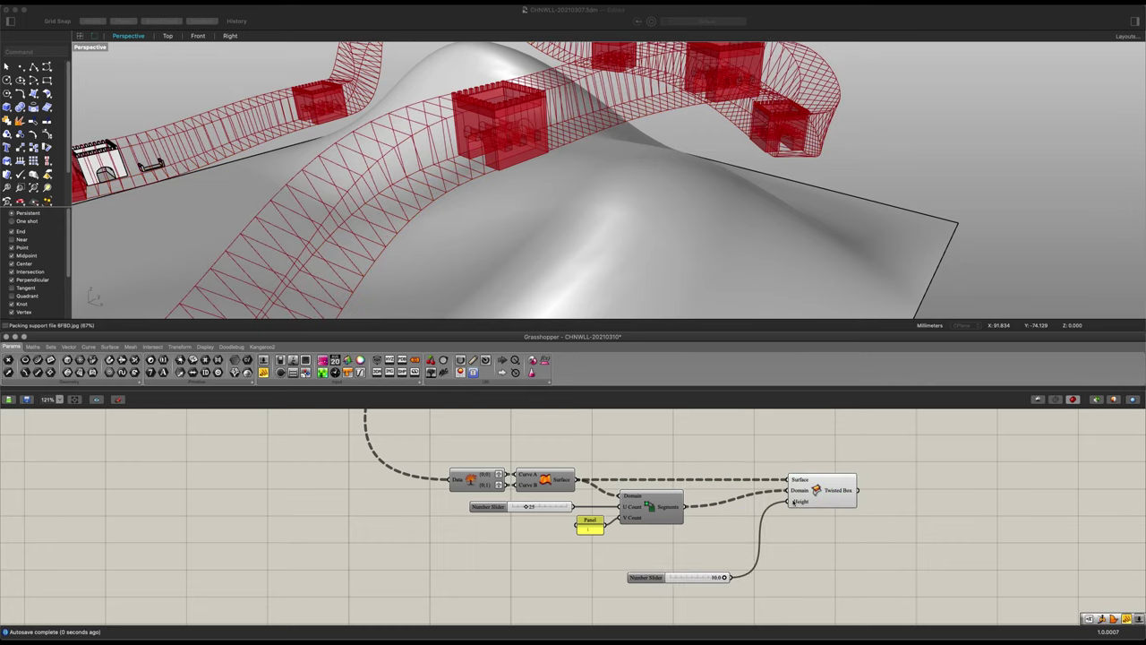
click(801, 500)
scroll(725, 564, up, 2)
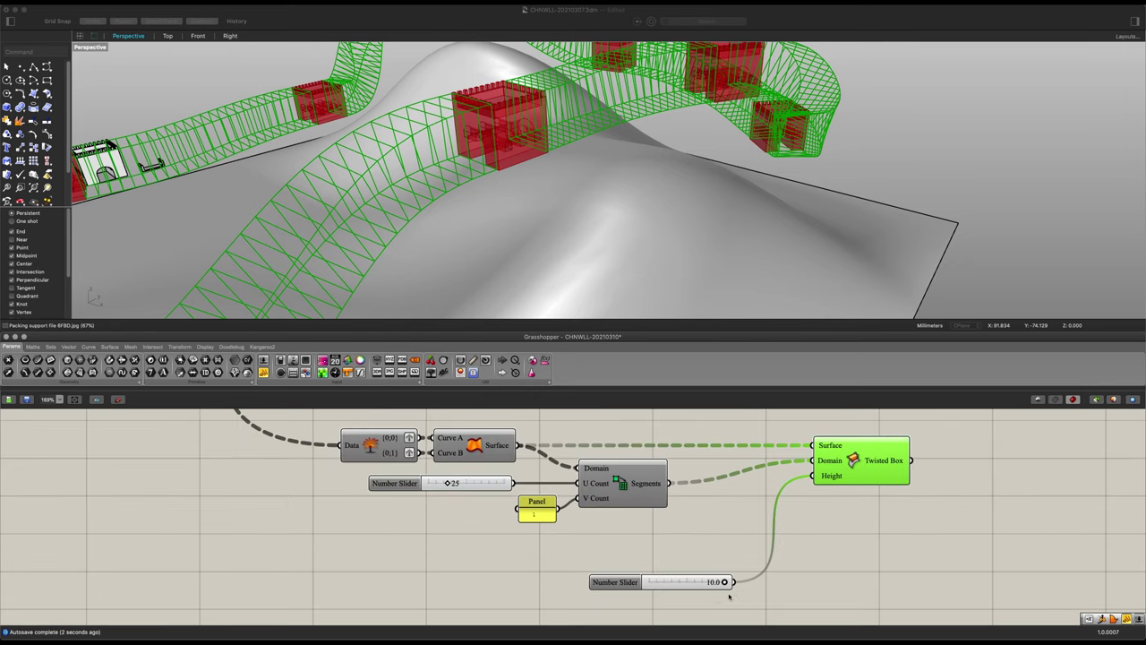
- Place the height slider nearer Surface Box and set its value to 2.0
drag(712, 583, 646, 551)
scroll(687, 530, down, 2)
right_drag(719, 517, 699, 522)
scroll(686, 541, up, 2)
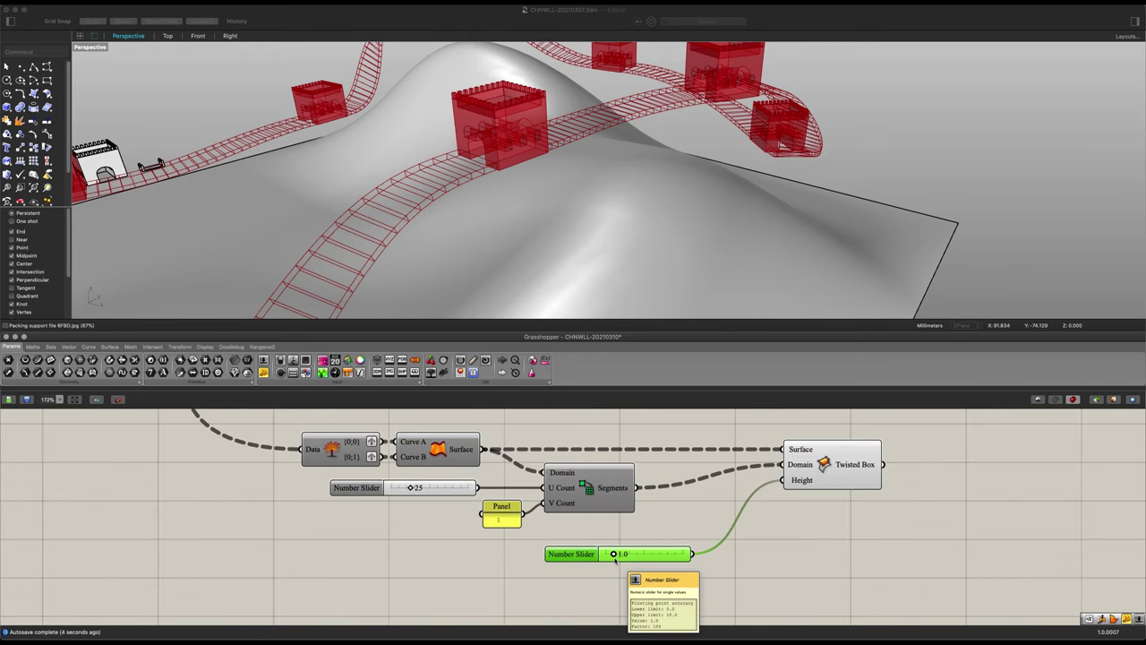
scroll(616, 557, up, 2)
drag(605, 551, 616, 552)
scroll(661, 540, down, 2)
right_drag(800, 532, 559, 554)
click(702, 508)
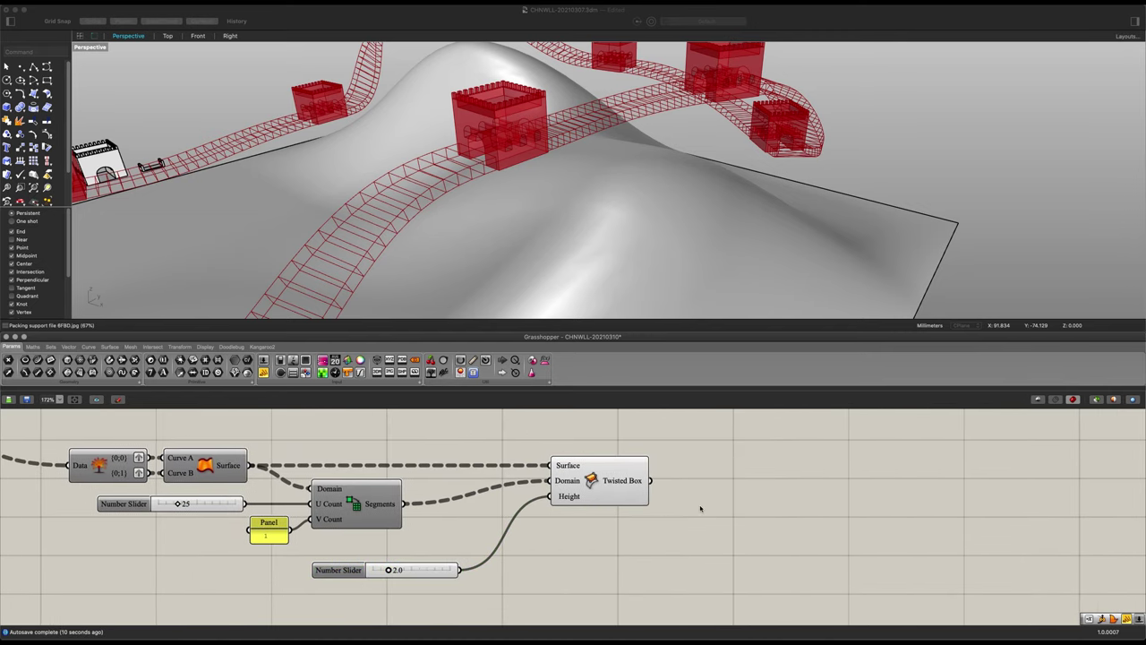
- Add a Box Morph component, feed its Target input from Surface Box's twisted boxes, and turn off Surface Box's viewport preview
drag(620, 481, 545, 481)
click(639, 485)
right_drag(686, 442, 684, 487)
double_click(684, 486)
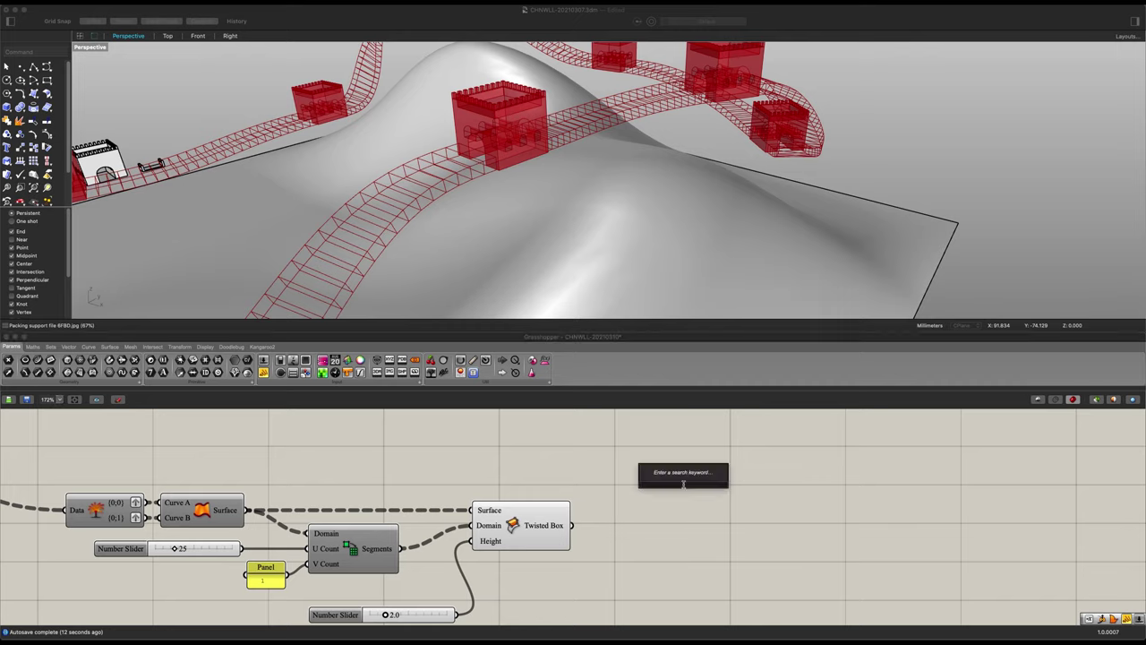
text(box)
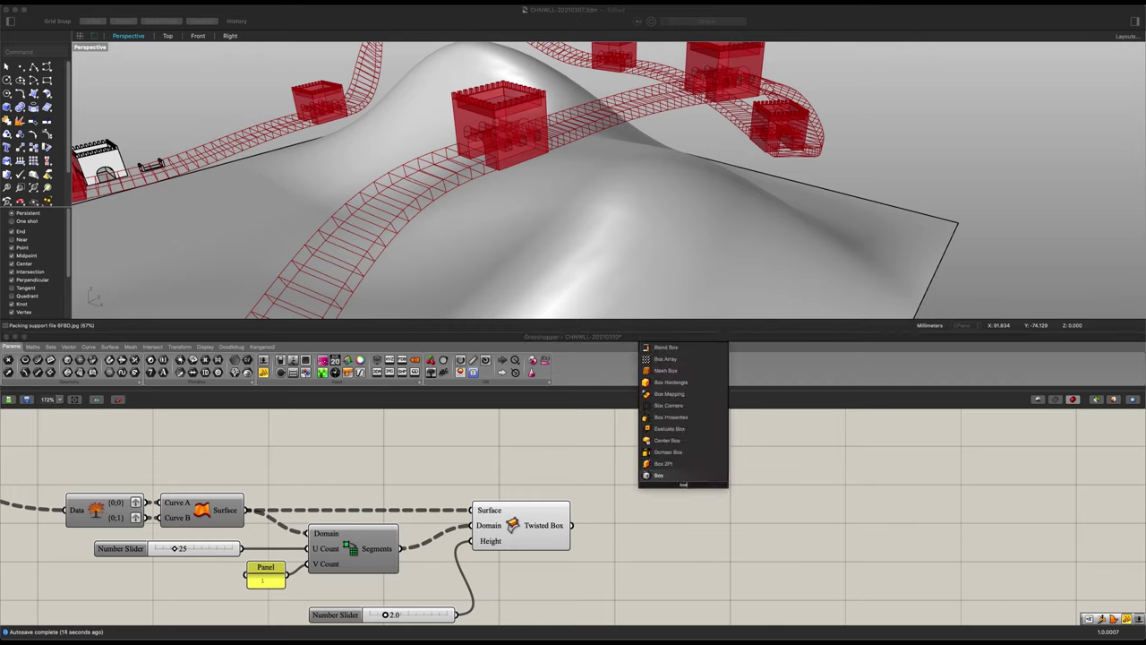
text( mor)
key(Up)
key(Return)
drag(574, 527, 645, 499)
click(535, 519)
right_drag(559, 527, 632, 540)
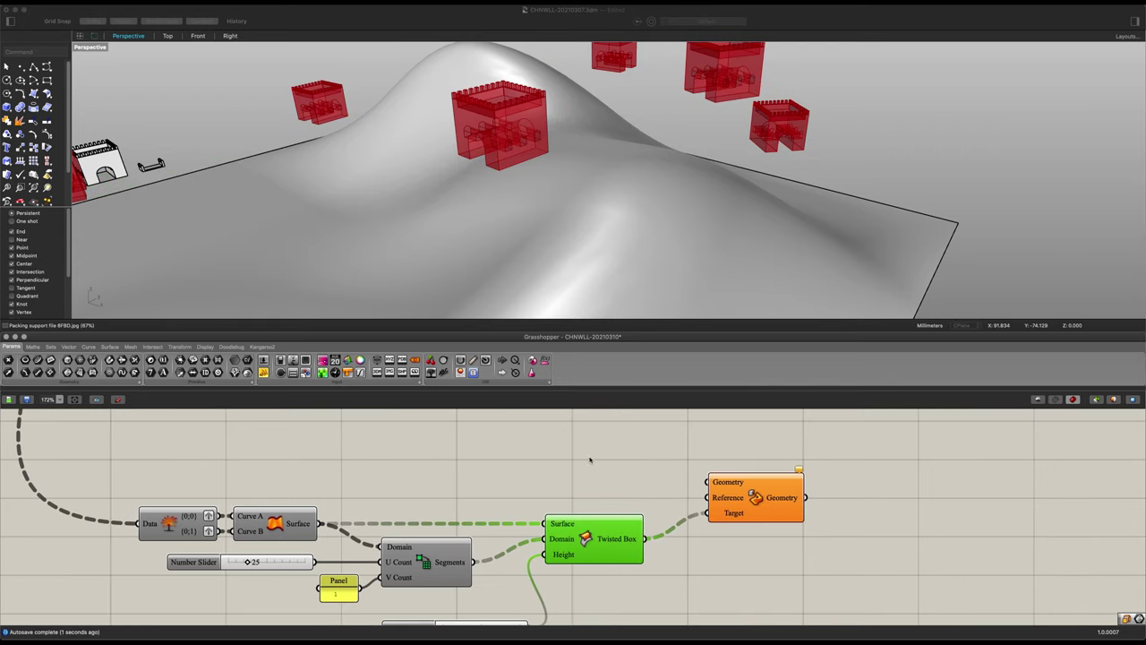
- Add a Brep parameter, reference the small battlement wall module beside the gate tower in it, and place it clear of Surface Box
right_drag(597, 465, 649, 515)
double_click(609, 513)
text(brep)
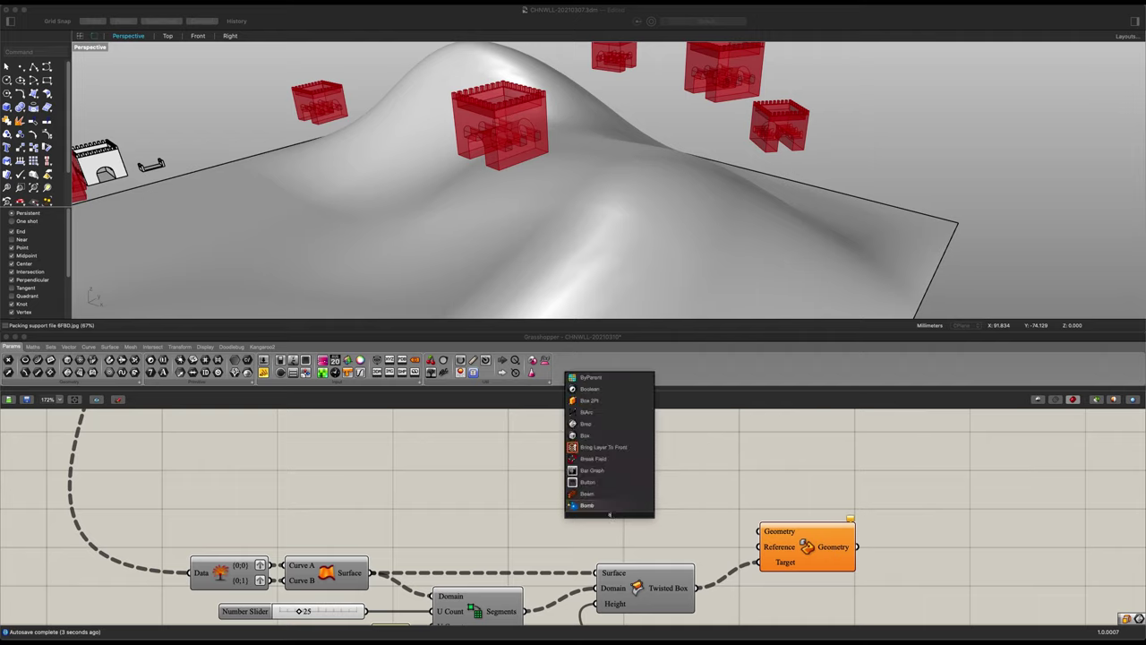
click(606, 485)
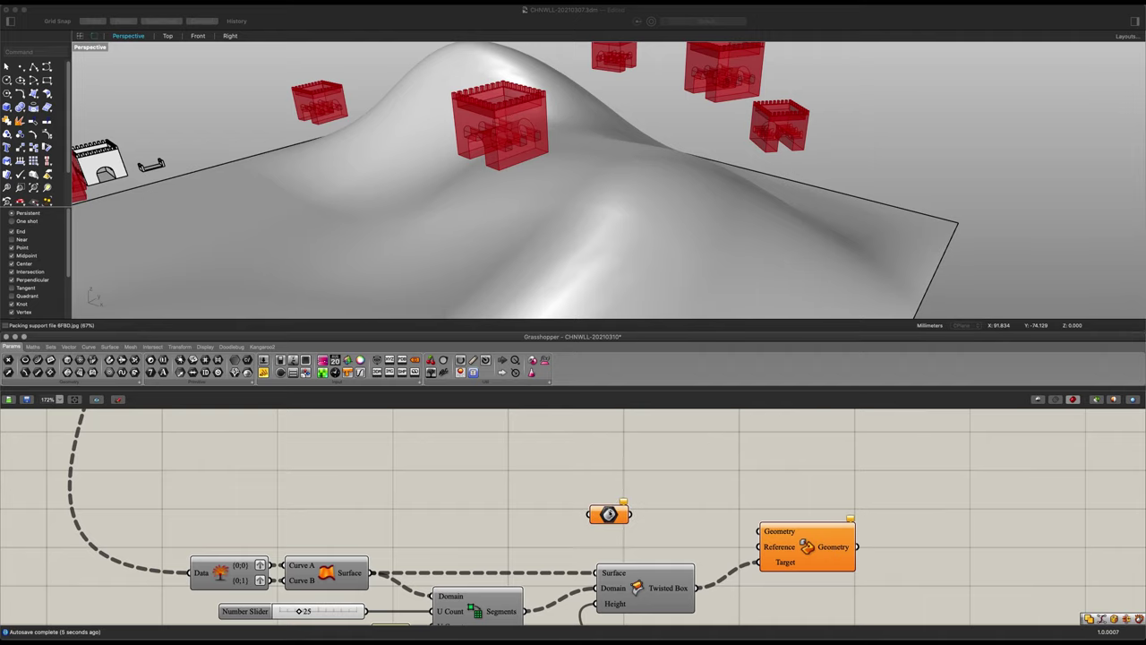
click(609, 514)
right_click(609, 514)
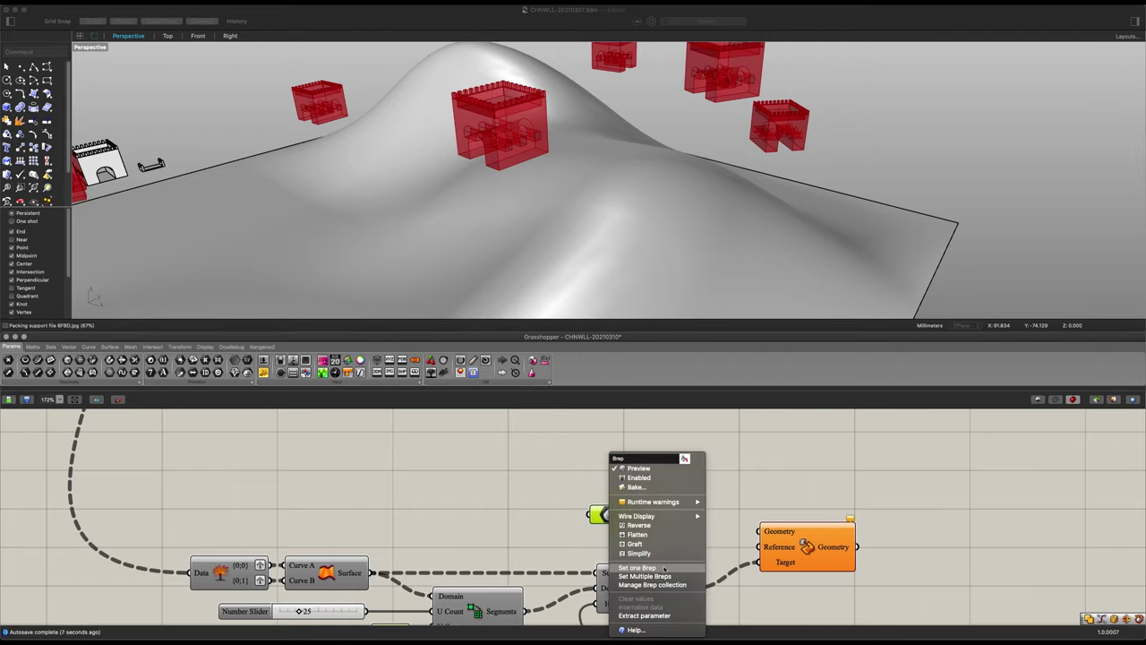
click(640, 568)
click(165, 163)
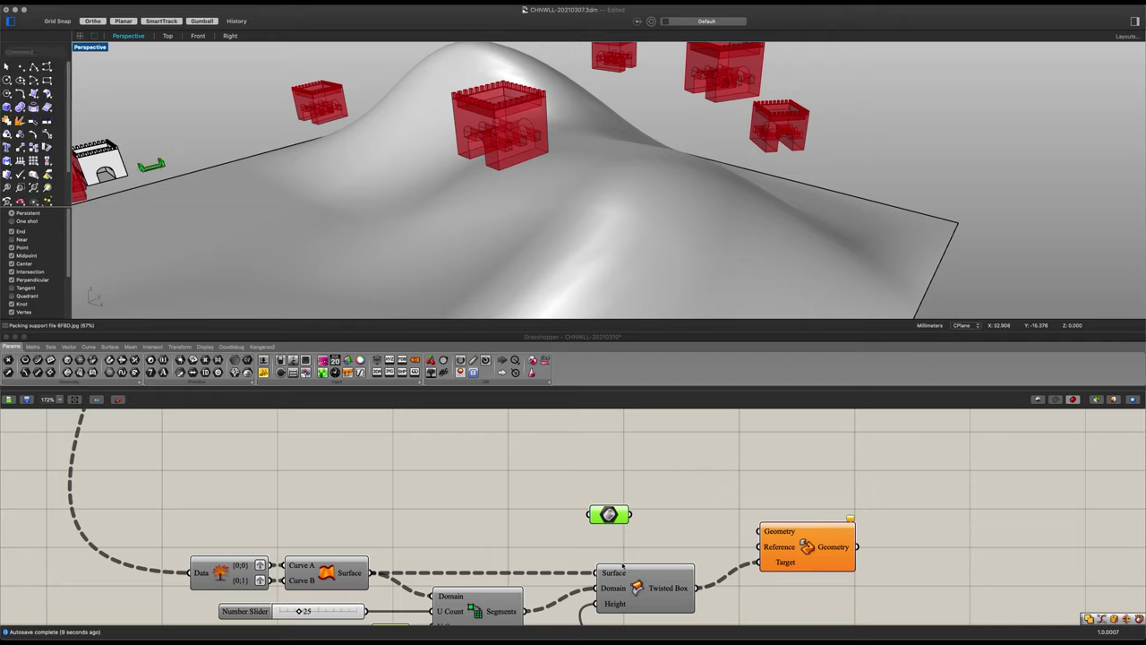
drag(608, 514, 536, 482)
click(592, 490)
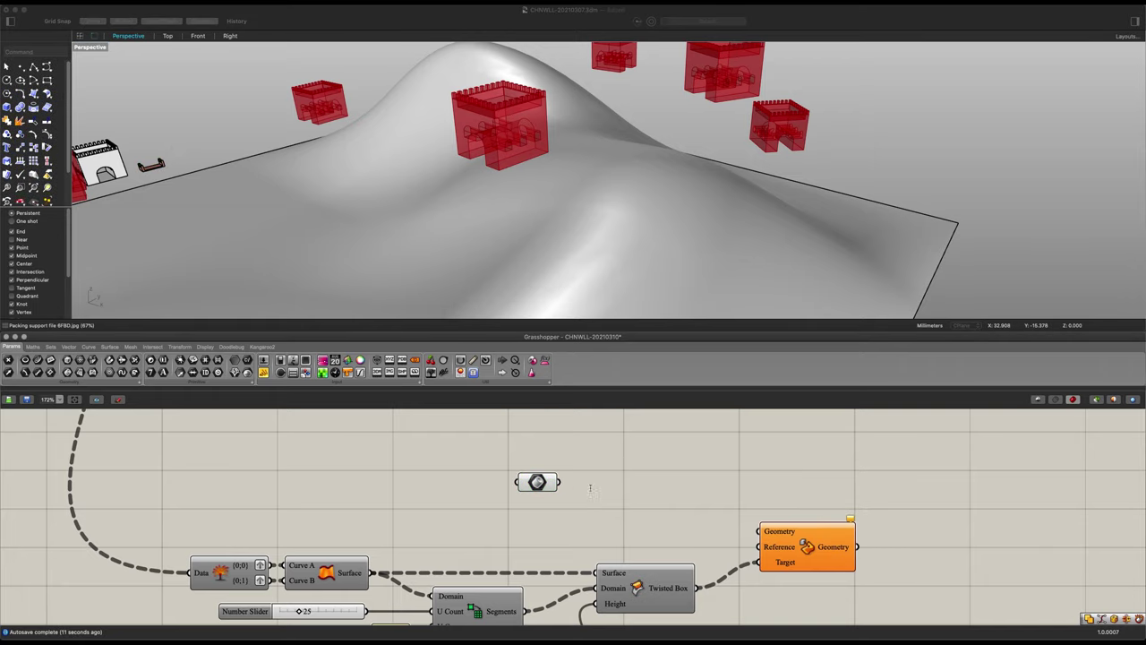
- Add a Bounding Box of the referenced Brep and feed its Box output to Box Morph's Reference input
double_click(591, 489)
text(bound)
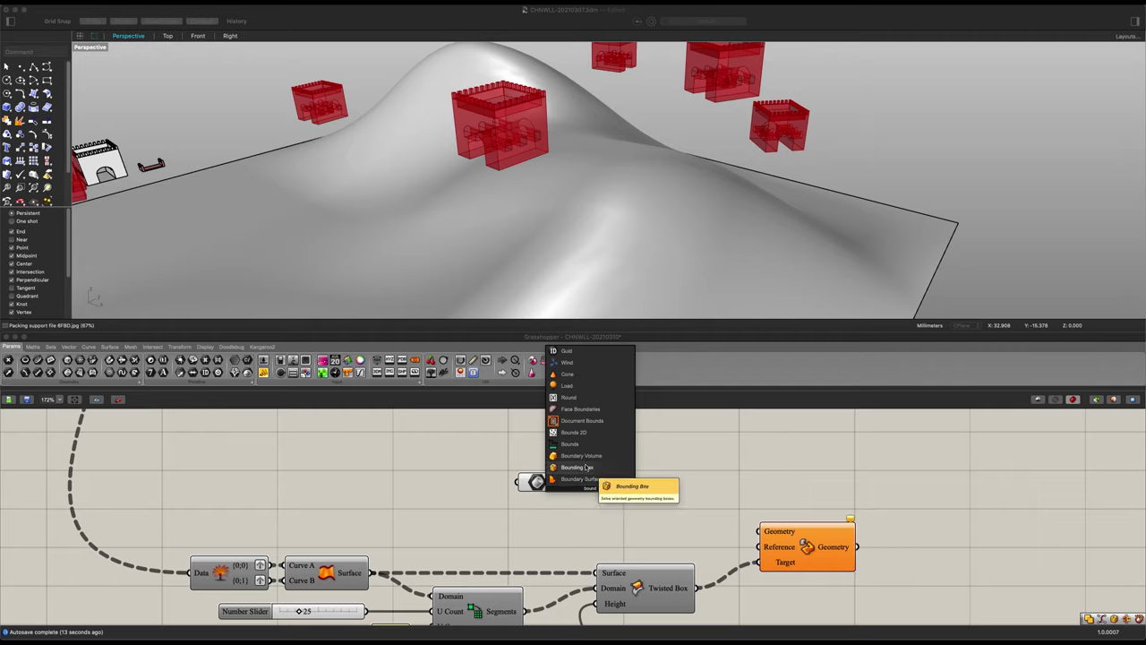
click(577, 467)
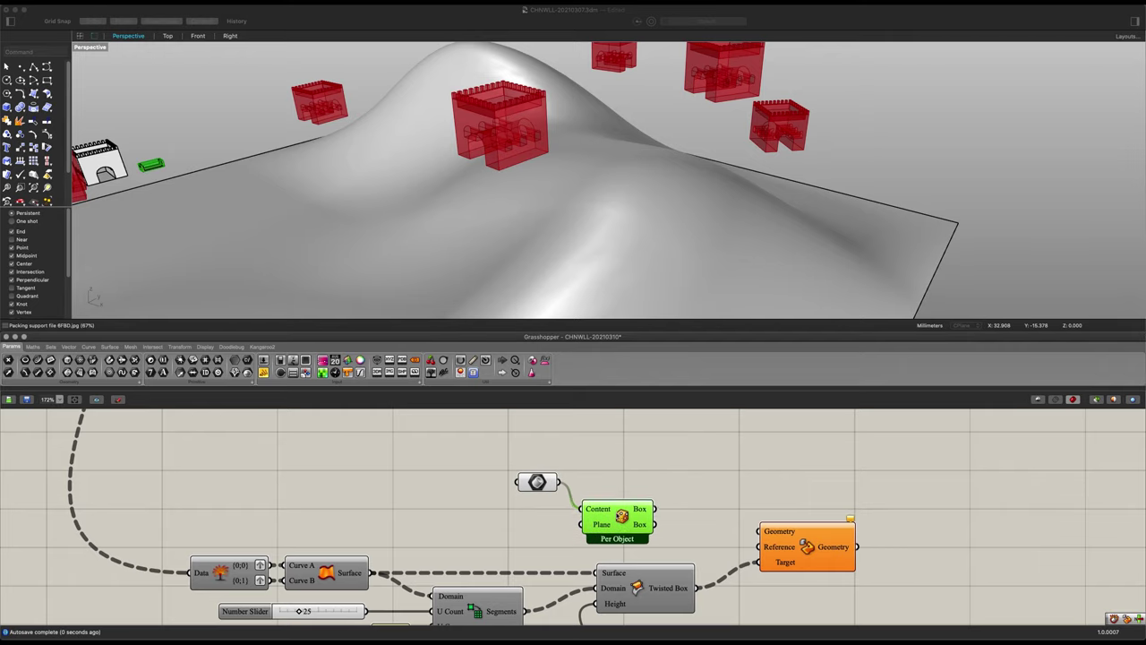
drag(617, 515, 757, 547)
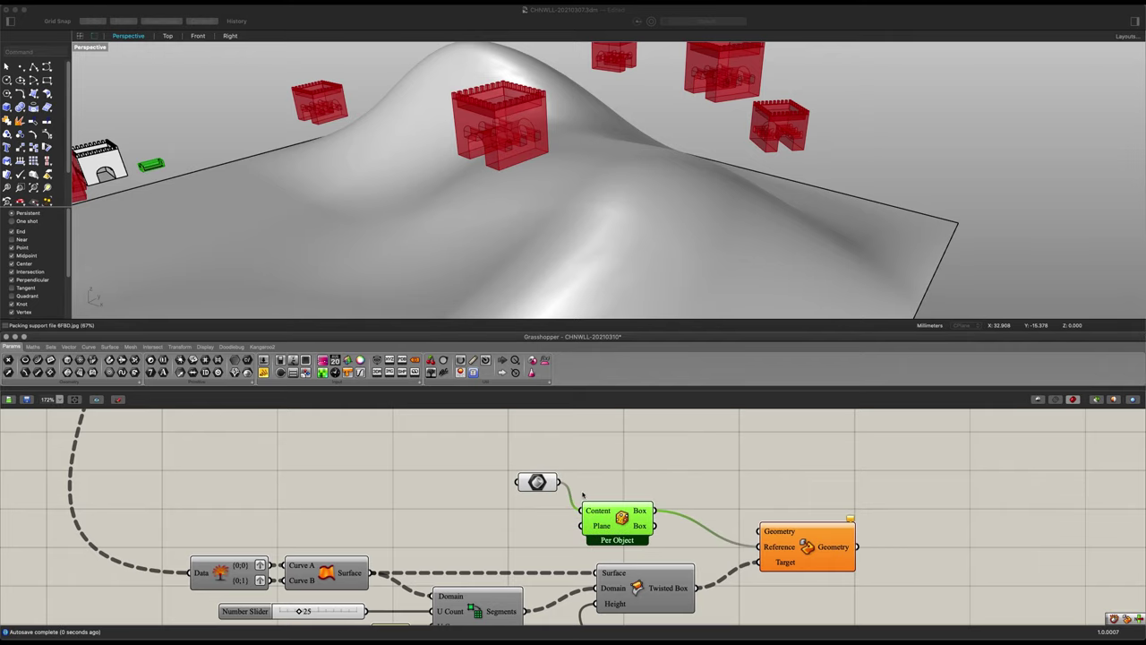
- Feed the Brep to Box Morph's Geometry input and rearrange Box Morph, Bounding Box and Brep into a tidy row
drag(562, 484, 759, 531)
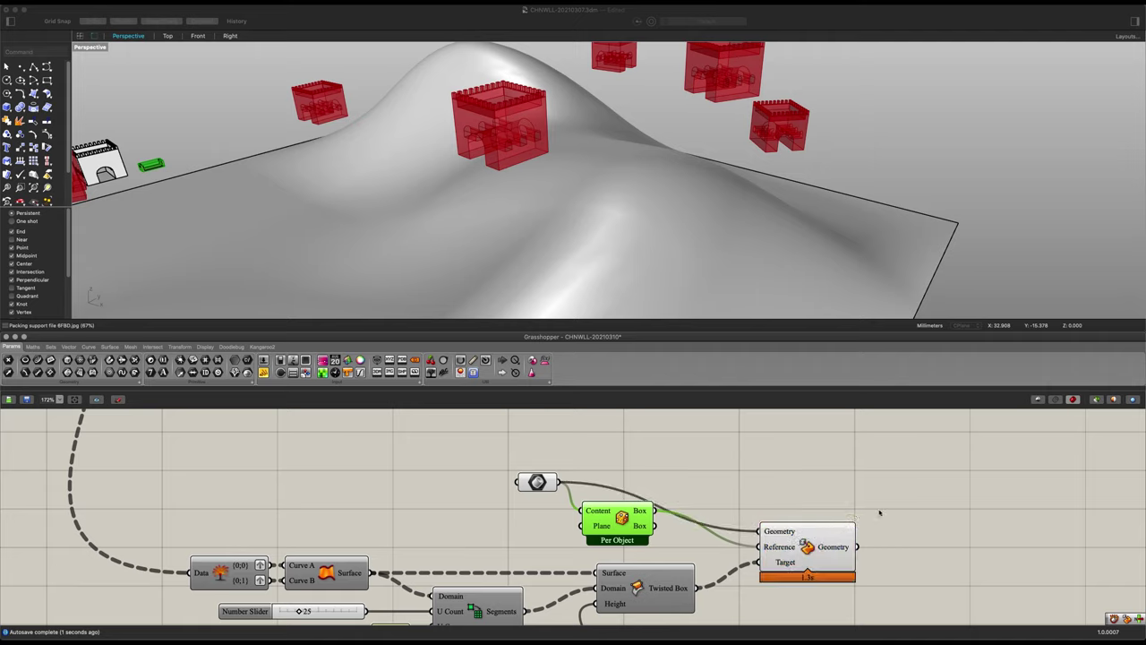
drag(809, 548, 879, 502)
click(734, 498)
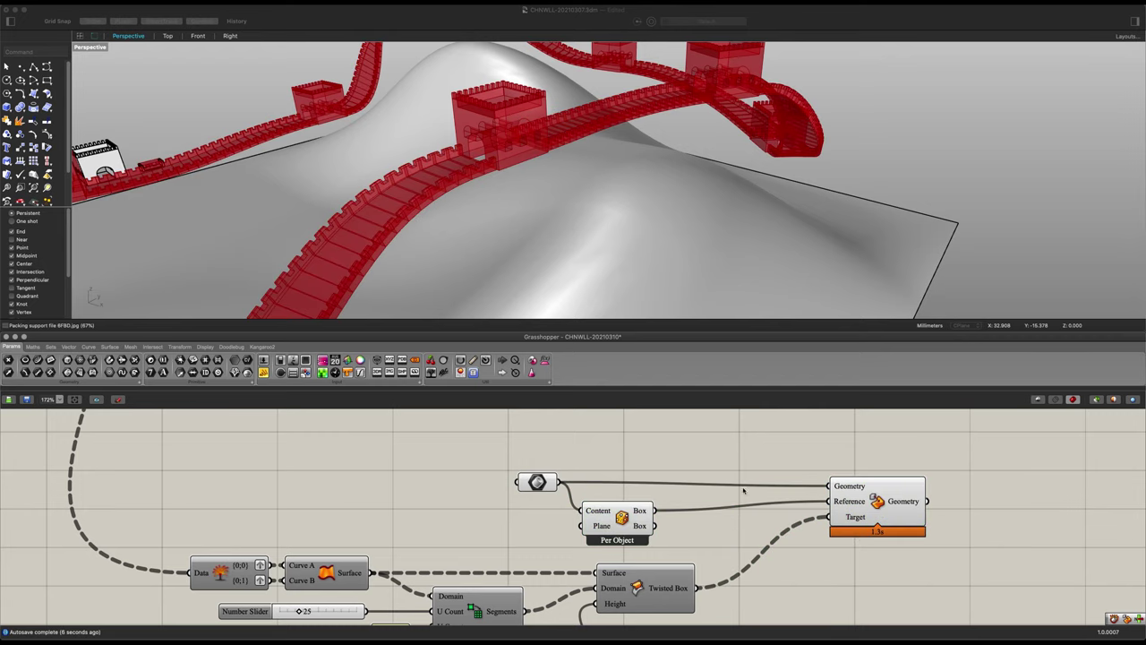
drag(594, 526, 695, 517)
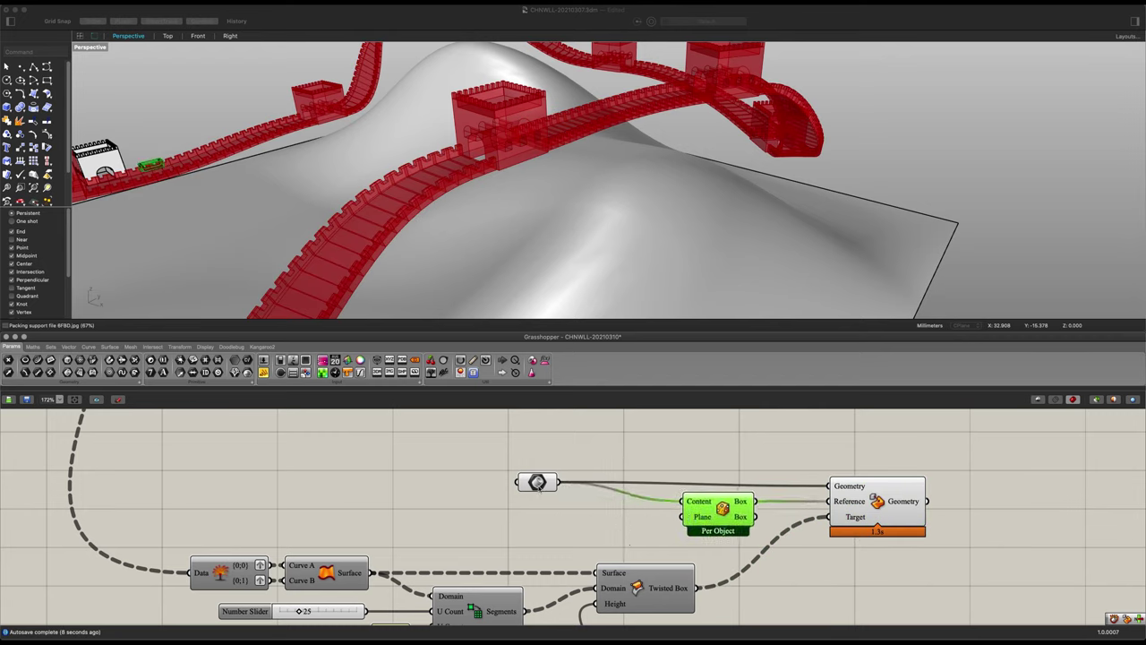
drag(538, 484, 634, 489)
scroll(552, 105, down, 5)
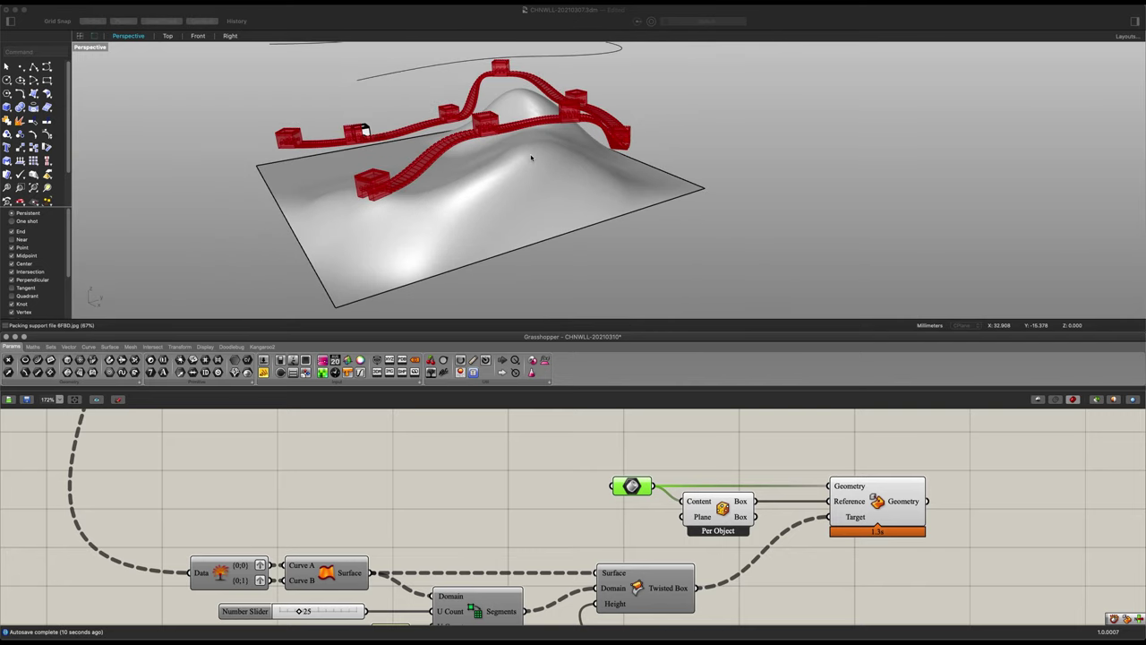
- Turn off the viewport preview of the Bounding Box component and the battlement Brep parameter
click(710, 510)
key(ctrl+q)
click(640, 488)
key(ctrl+q)
- Graft the Target input of Box Morph
scroll(769, 512, down, 5)
click(809, 558)
scroll(816, 574, down, 1)
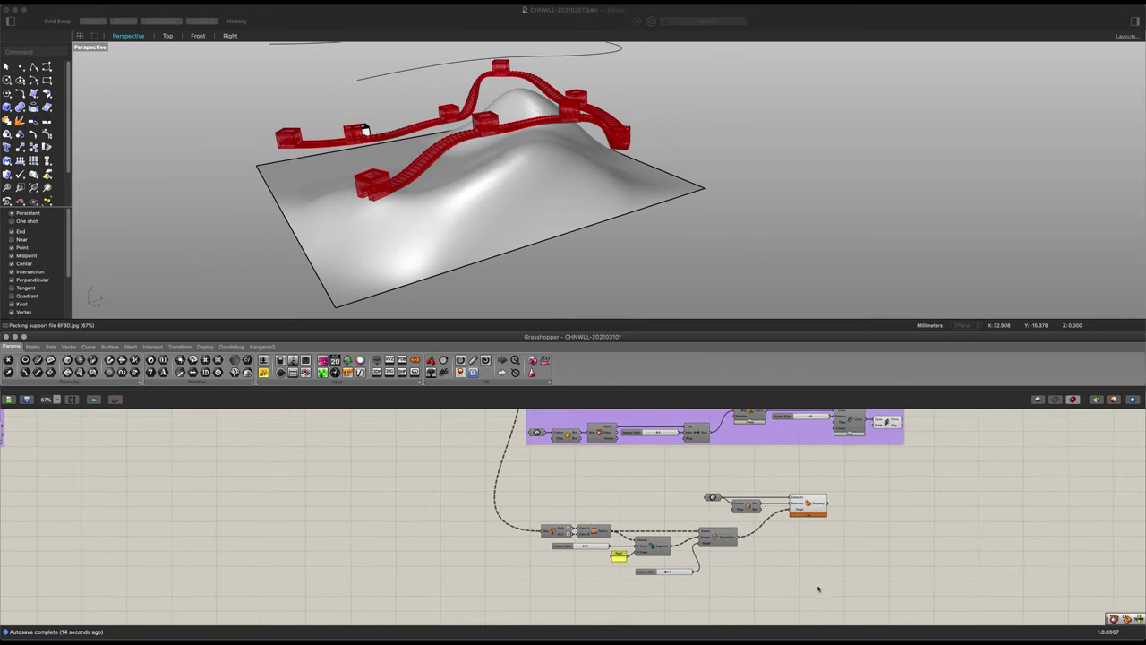
drag(818, 590, 788, 516)
scroll(790, 517, up, 4)
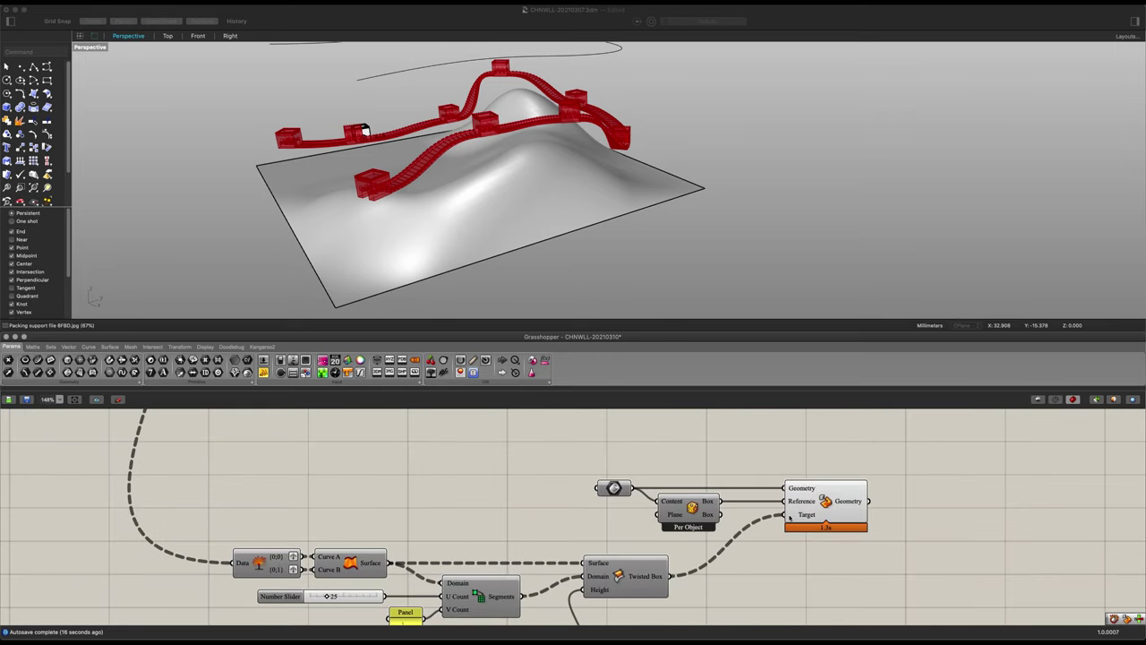
right_click(790, 518)
click(793, 546)
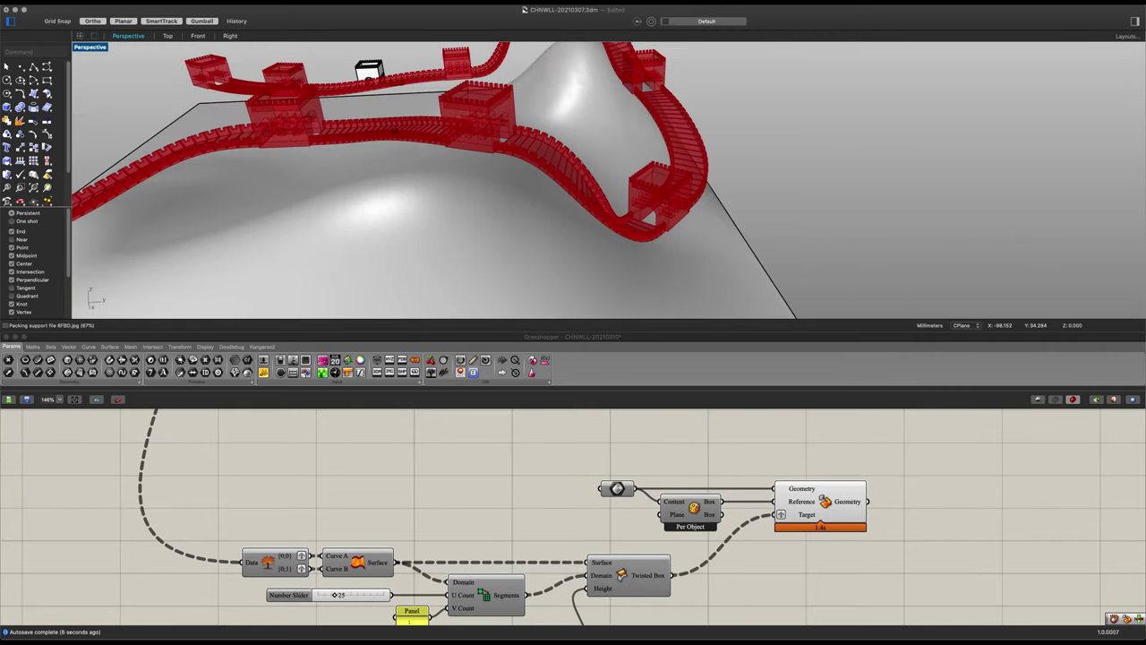
- Group the wall components from Explode Tree through Box Morph and name the group "Battlements"
right_drag(408, 154, 445, 138)
scroll(729, 542, down, 3)
right_drag(730, 543, 766, 513)
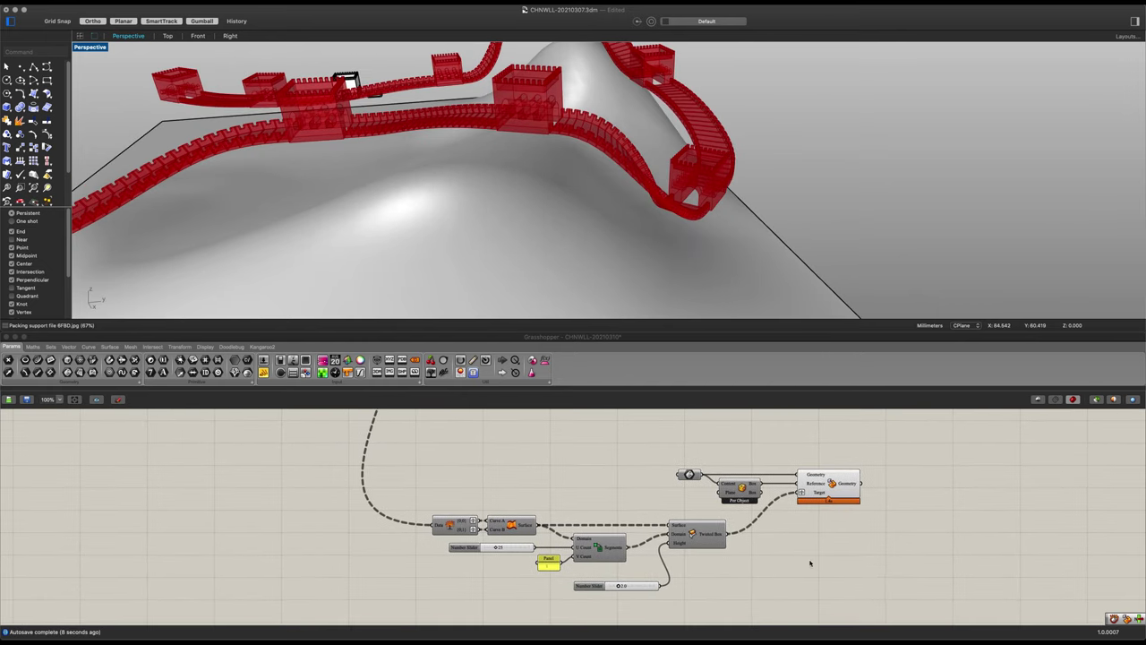
drag(864, 595, 462, 464)
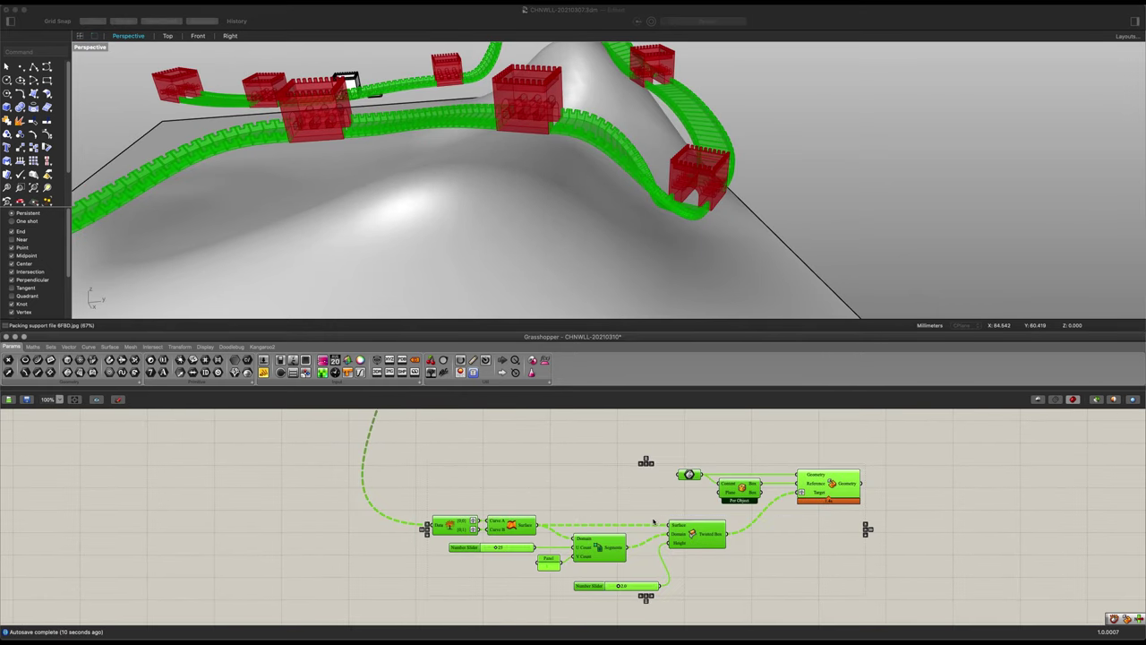
key(ctrl+g)
click(622, 491)
right_click(621, 486)
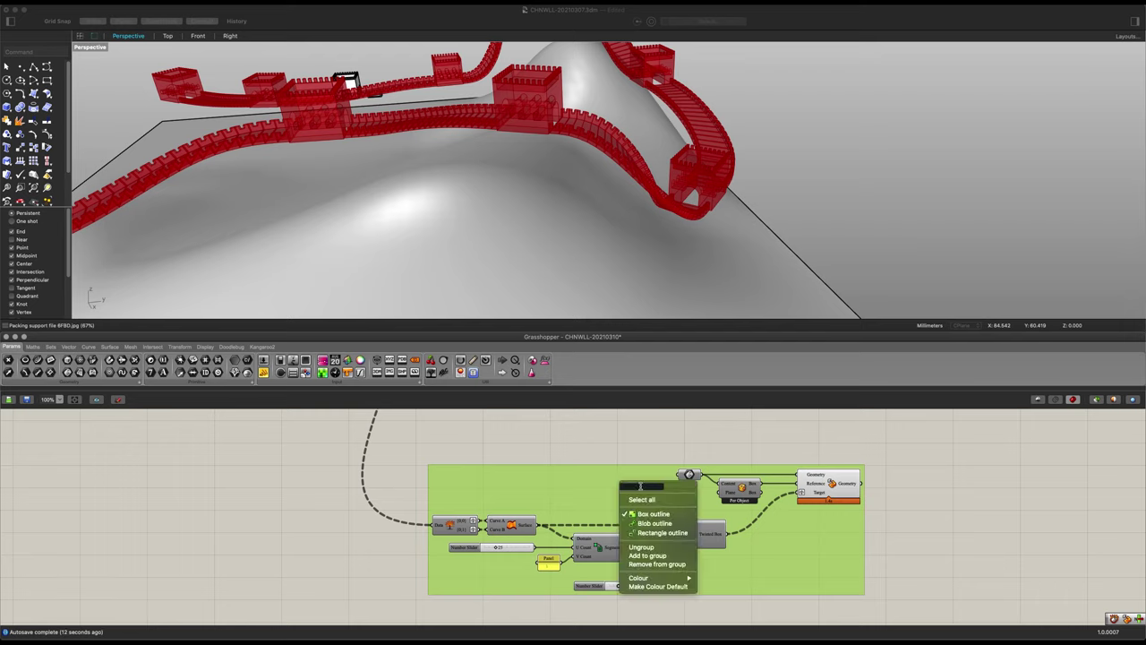
text(Battlements)
key(Return)
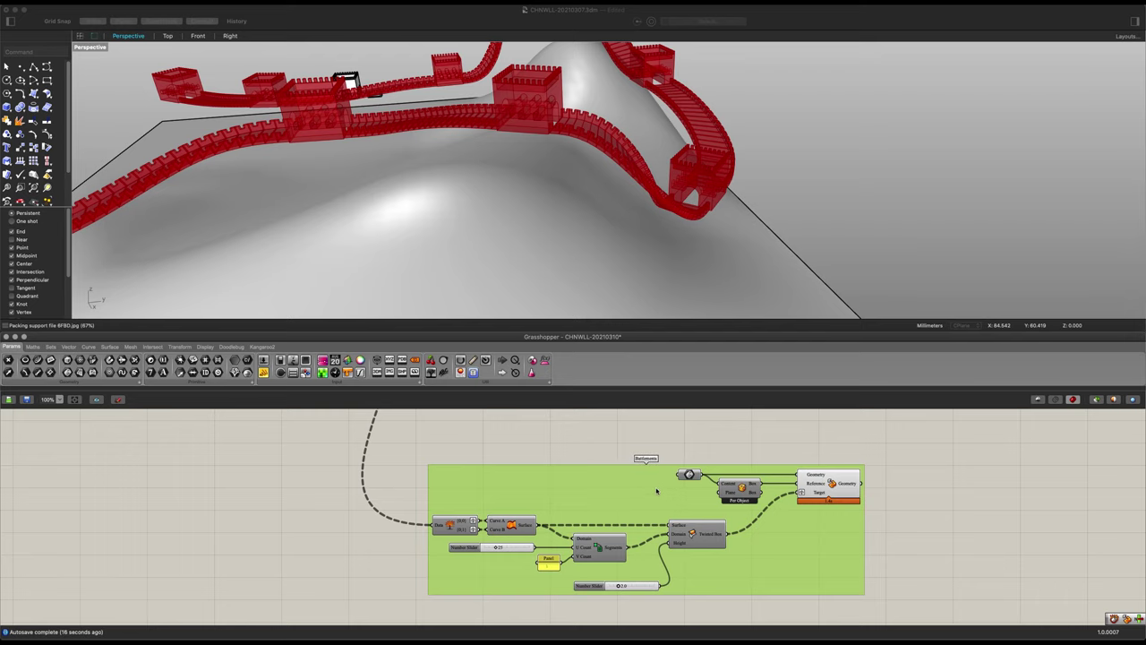
right_drag(654, 492, 639, 485)
click(944, 518)
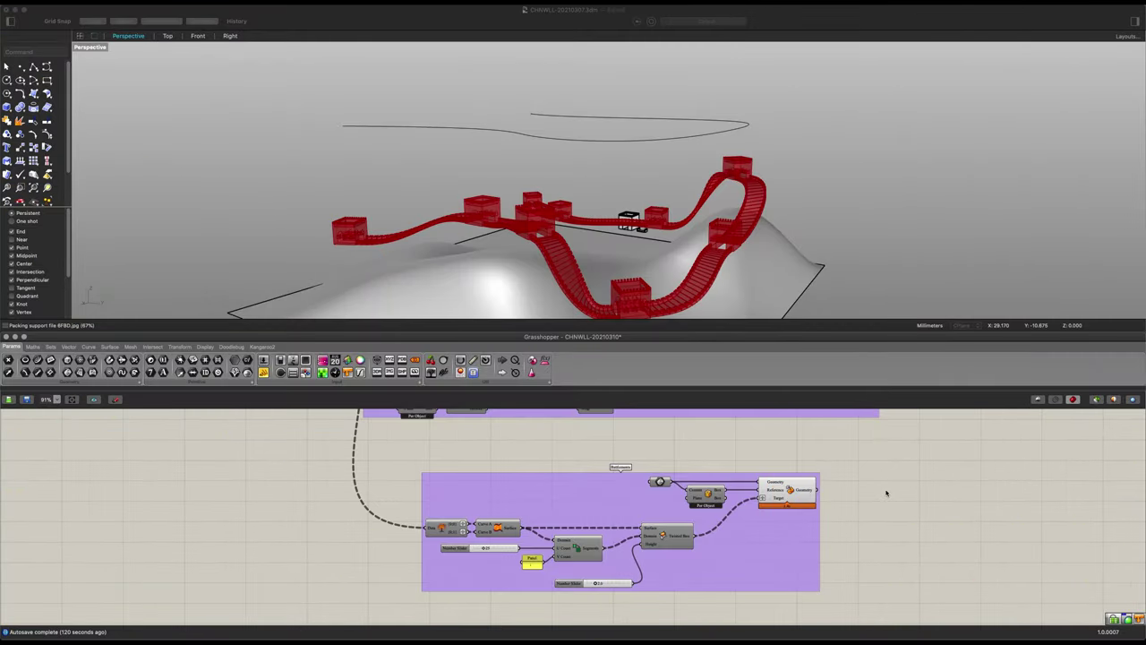
- Add a Geometry parameter and feed it from the Geometry output of the towers' Orient component
right_drag(503, 456, 814, 484)
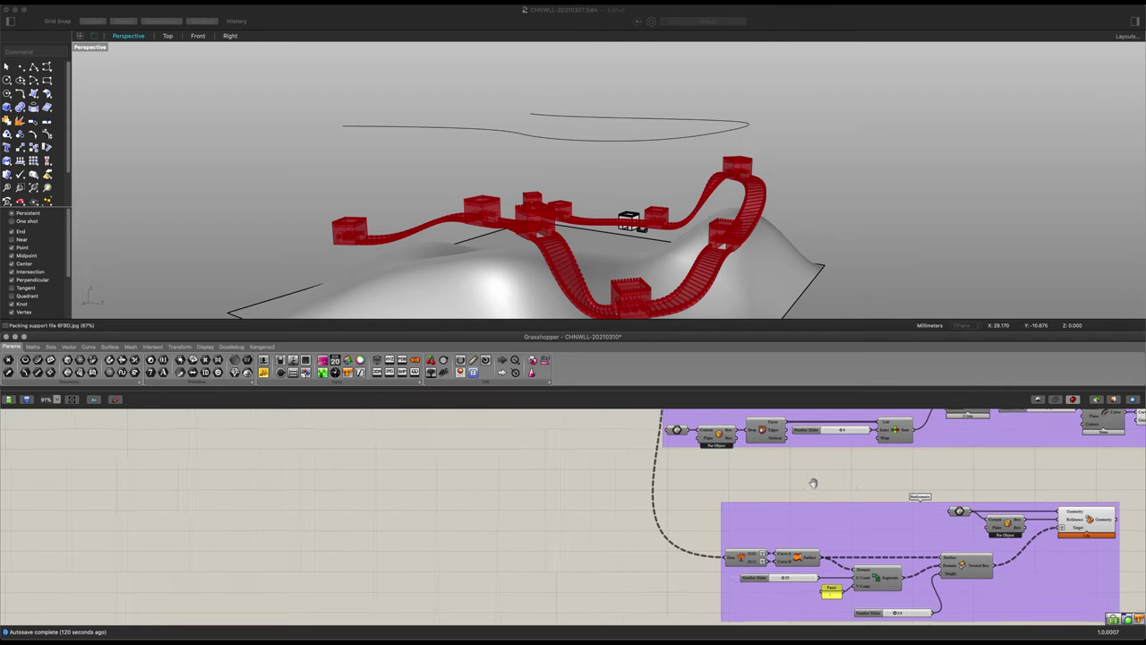
mouse_move(565, 489)
right_down()
mouse_move(439, 496)
mouse_move(525, 478)
mouse_move(876, 482)
right_up()
right_drag(490, 494, 579, 519)
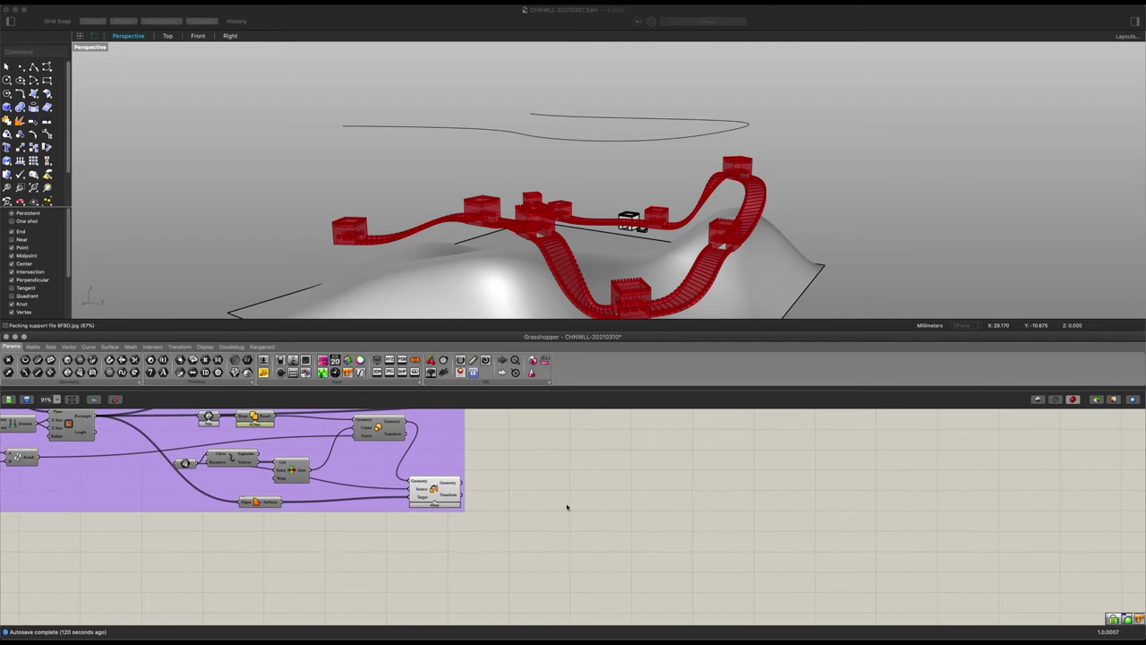
double_click(566, 506)
text(geom)
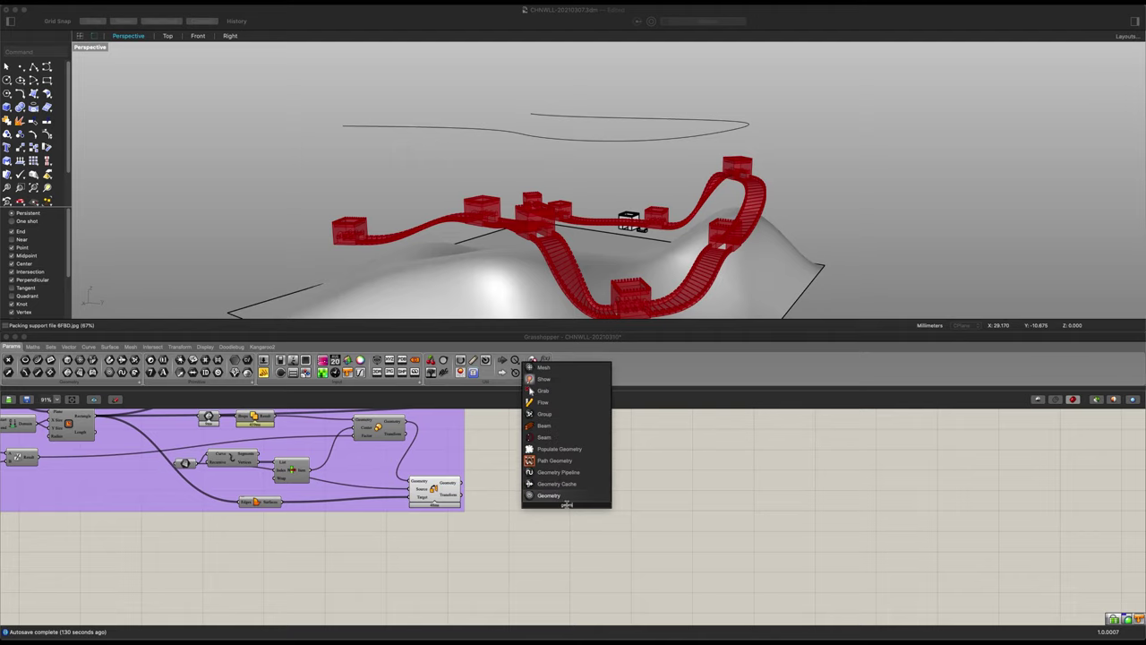
click(567, 494)
scroll(535, 506, up, 4)
drag(379, 461, 581, 507)
click(342, 473)
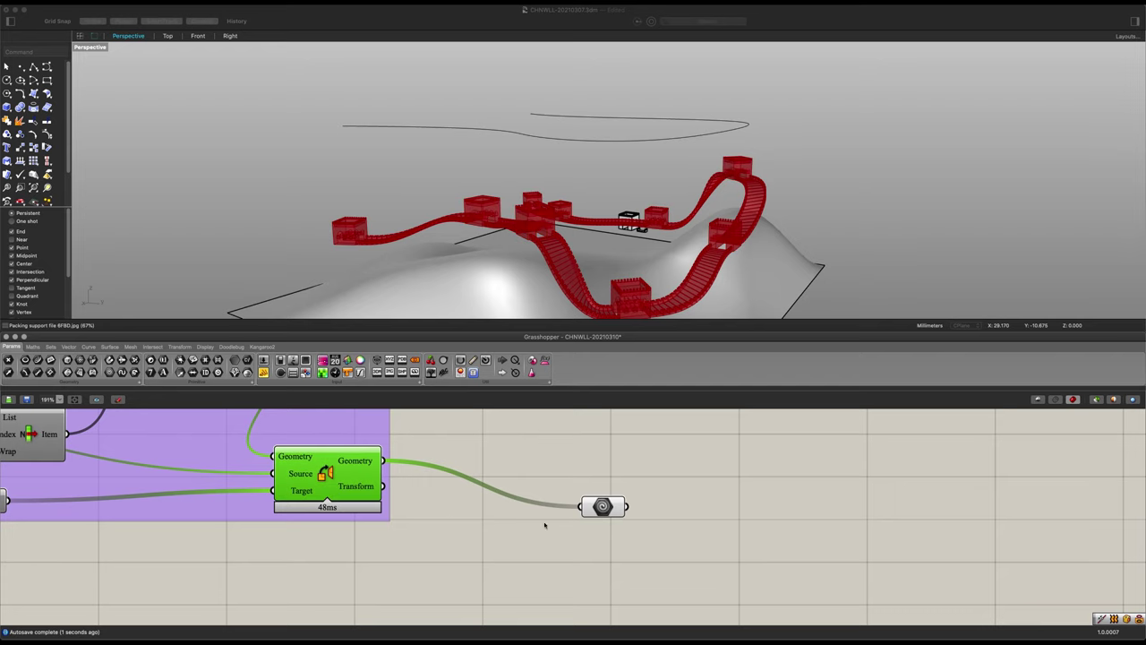
- Move the towers' Geometry parameter to the far end of the definition, between the Bottom Line and Battlements groups
scroll(618, 527, down, 4)
drag(606, 526, 1103, 500)
right_drag(1072, 514, 429, 564)
scroll(542, 542, down, 2)
drag(456, 543, 1084, 493)
right_drag(1020, 513, 714, 474)
drag(703, 464, 738, 561)
scroll(720, 566, up, 1)
right_drag(702, 522, 742, 515)
click(748, 508)
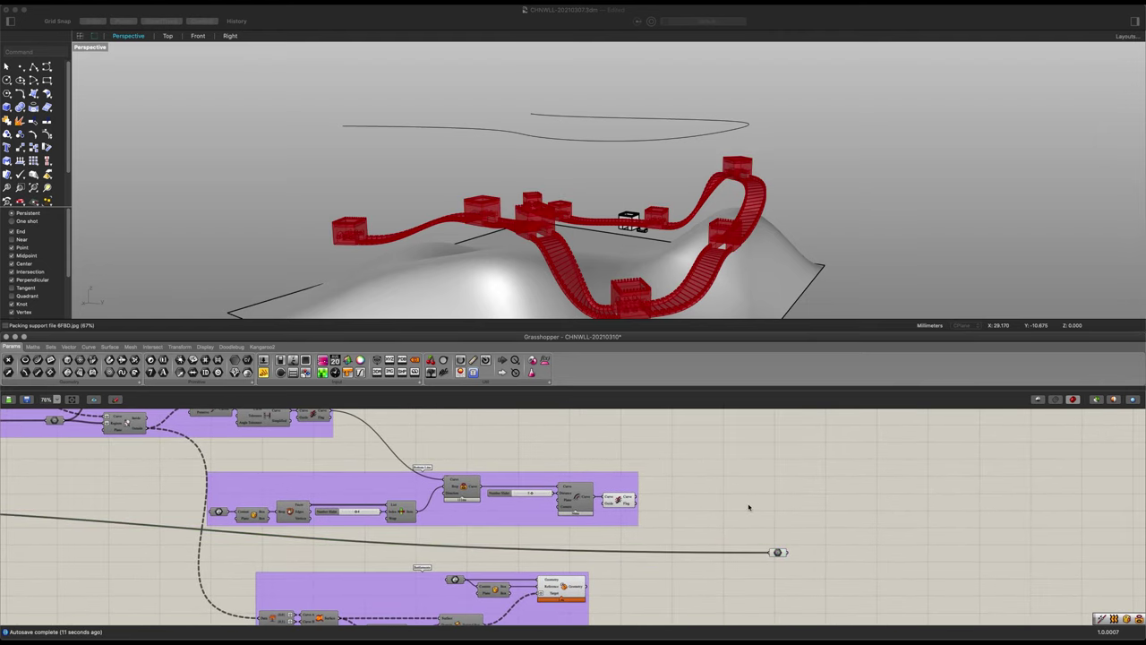
- Add a Loft component in the empty canvas area beyond the Bottom Line group
right_drag(670, 482, 686, 526)
scroll(693, 476, up, 1)
right_drag(606, 313, 640, 224)
double_click(683, 466)
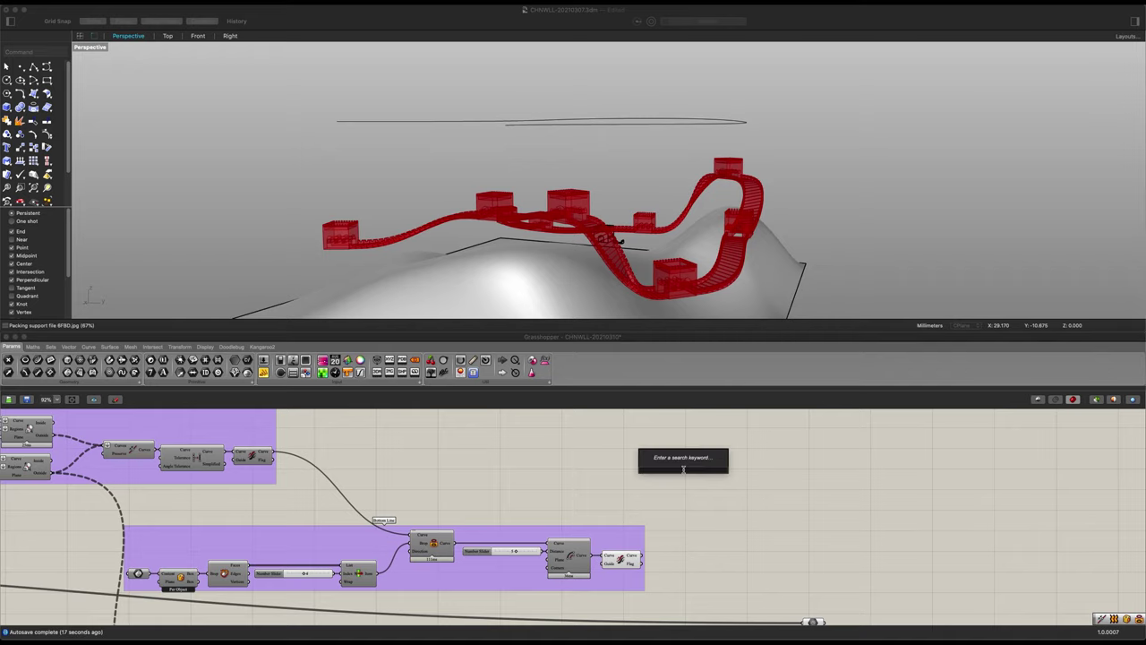
text(loft)
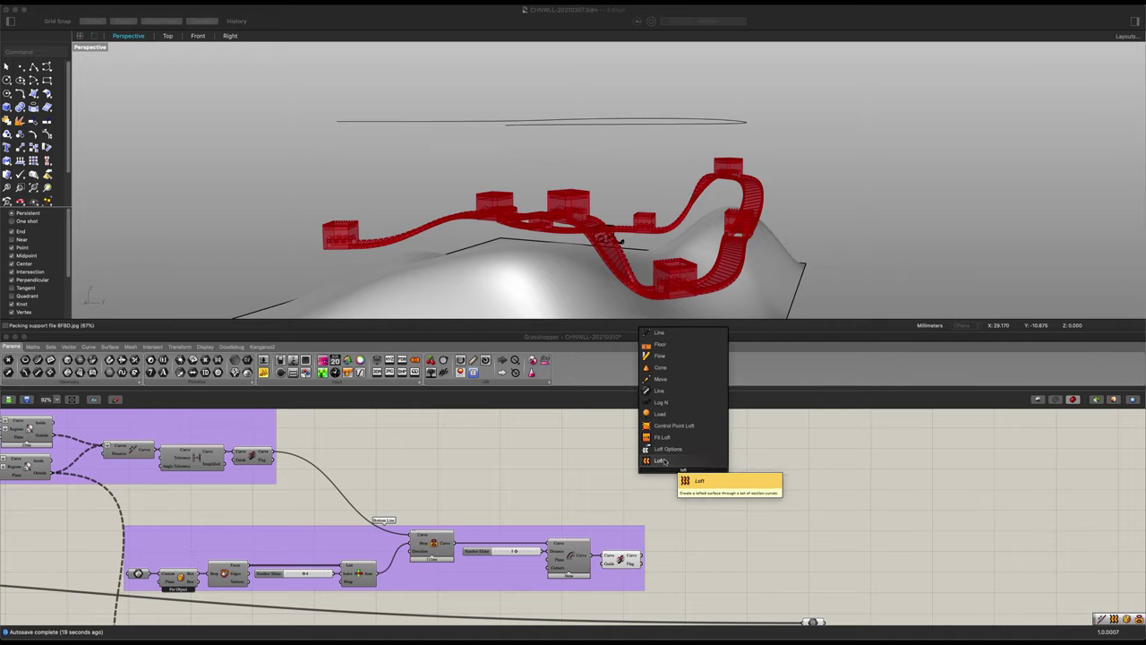
click(665, 461)
scroll(658, 474, up, 5)
right_drag(696, 486, 779, 494)
scroll(761, 494, down, 3)
right_drag(698, 515, 773, 502)
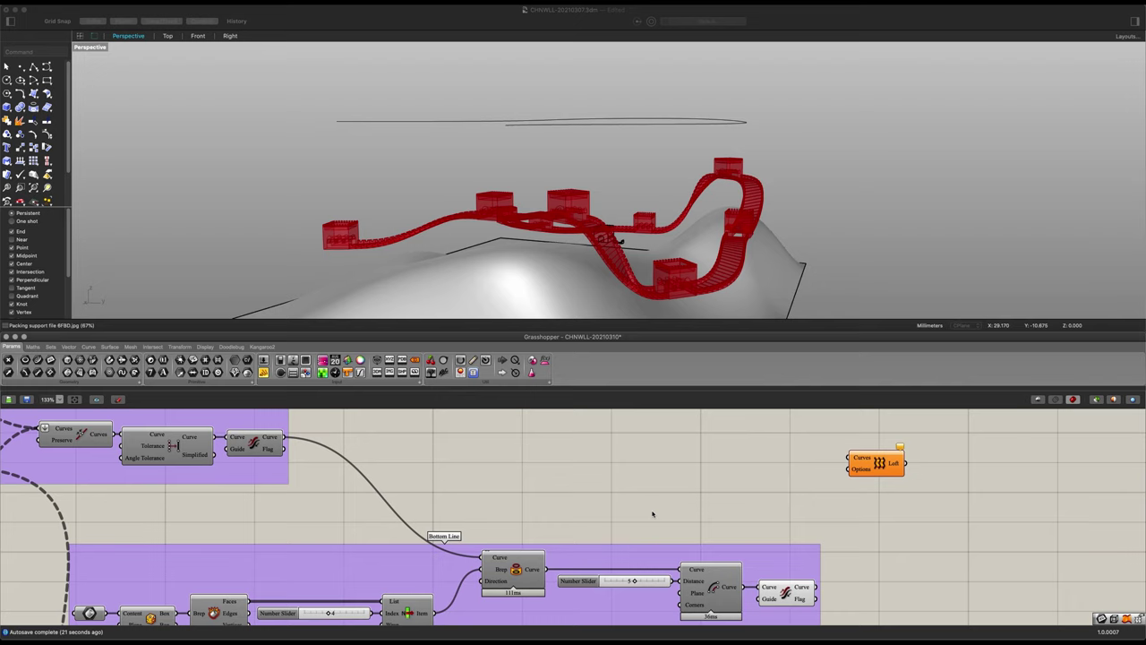
scroll(458, 544, down, 1)
right_drag(502, 535, 553, 515)
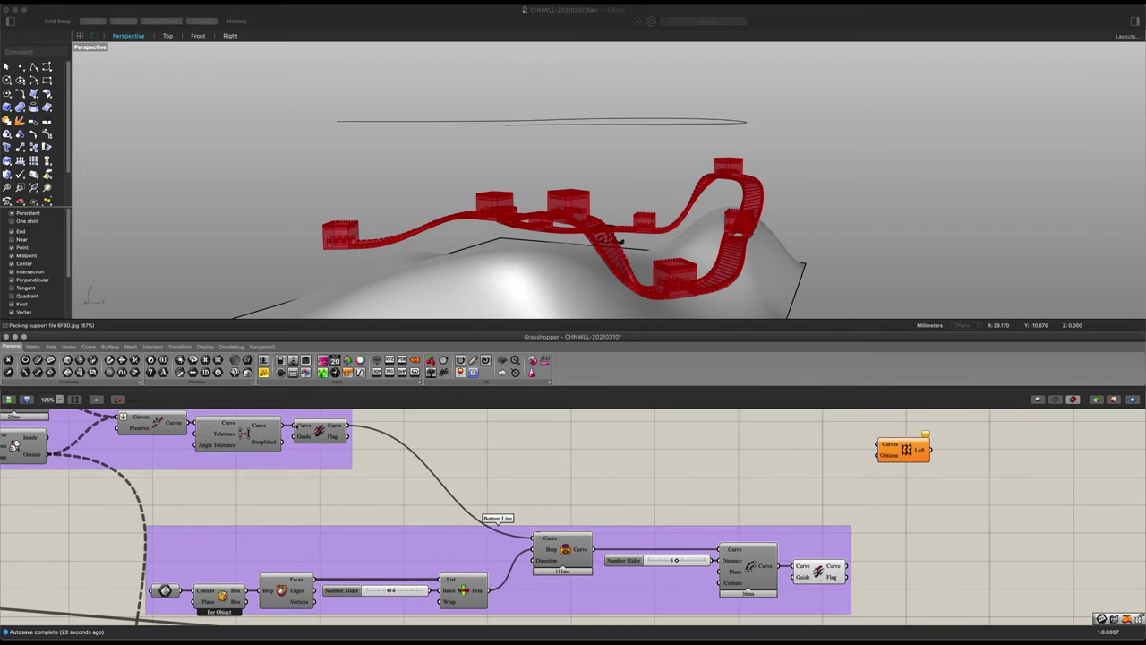
- Delete the Flip Curve components that follow Simplify Curve and Offset Curve
drag(349, 436, 534, 538)
click(324, 432)
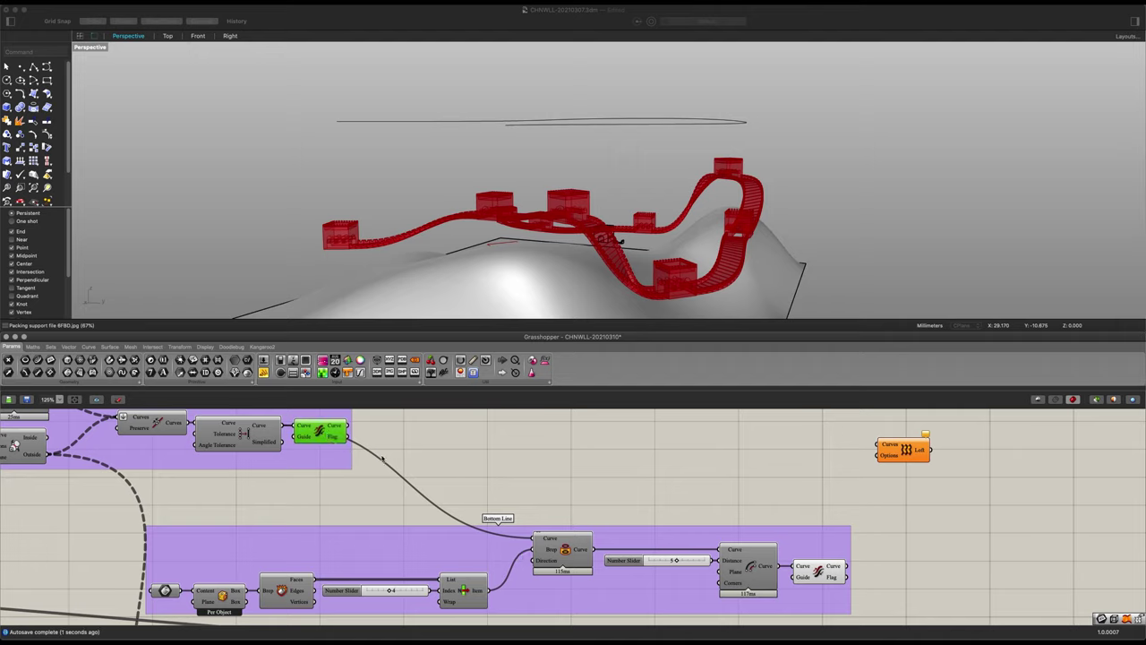
key(Delete)
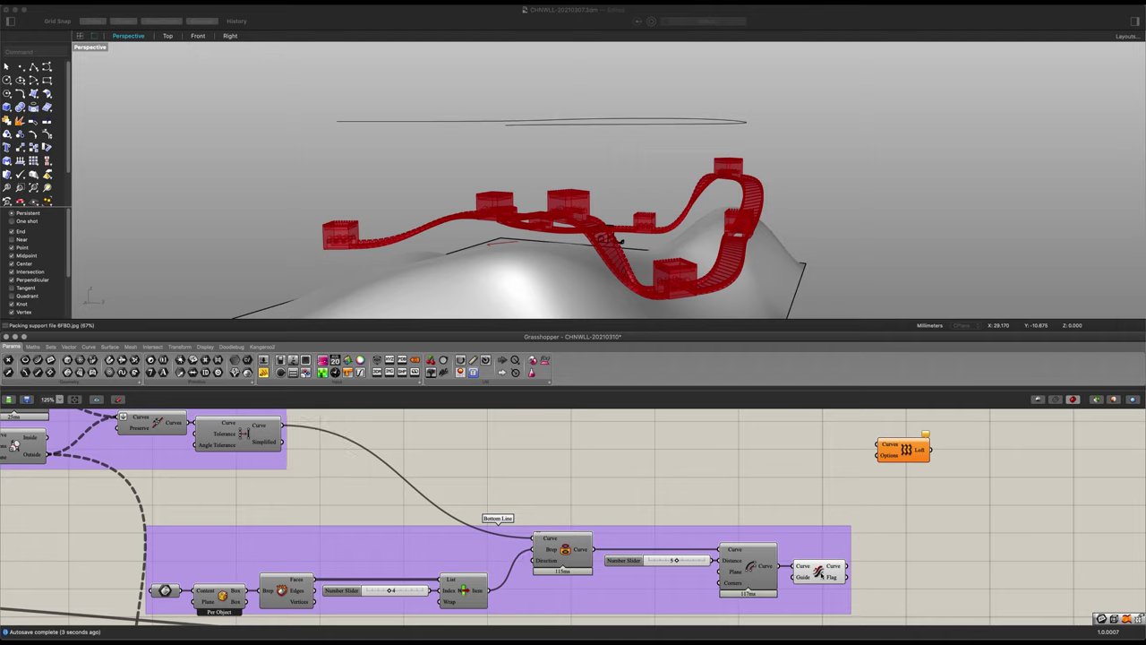
click(818, 573)
key(Delete)
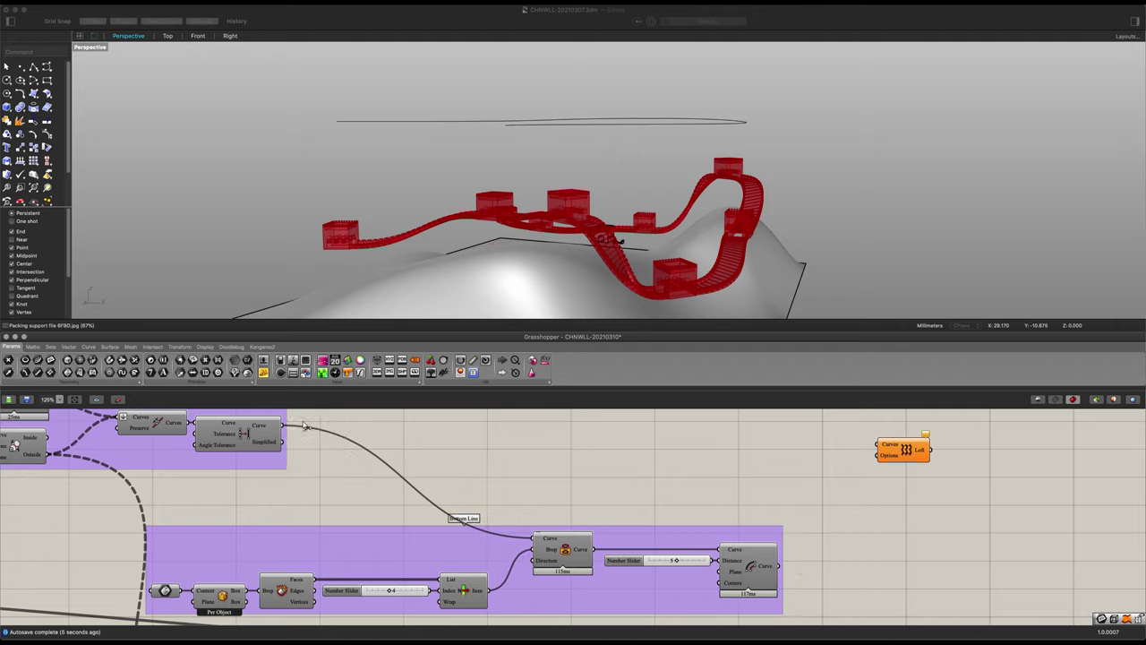
- Feed the Simplify Curve and Offset Curve outputs together into Loft's Curves input and graft that input
drag(283, 426, 876, 444)
shift+drag(779, 566, 877, 445)
click(904, 457)
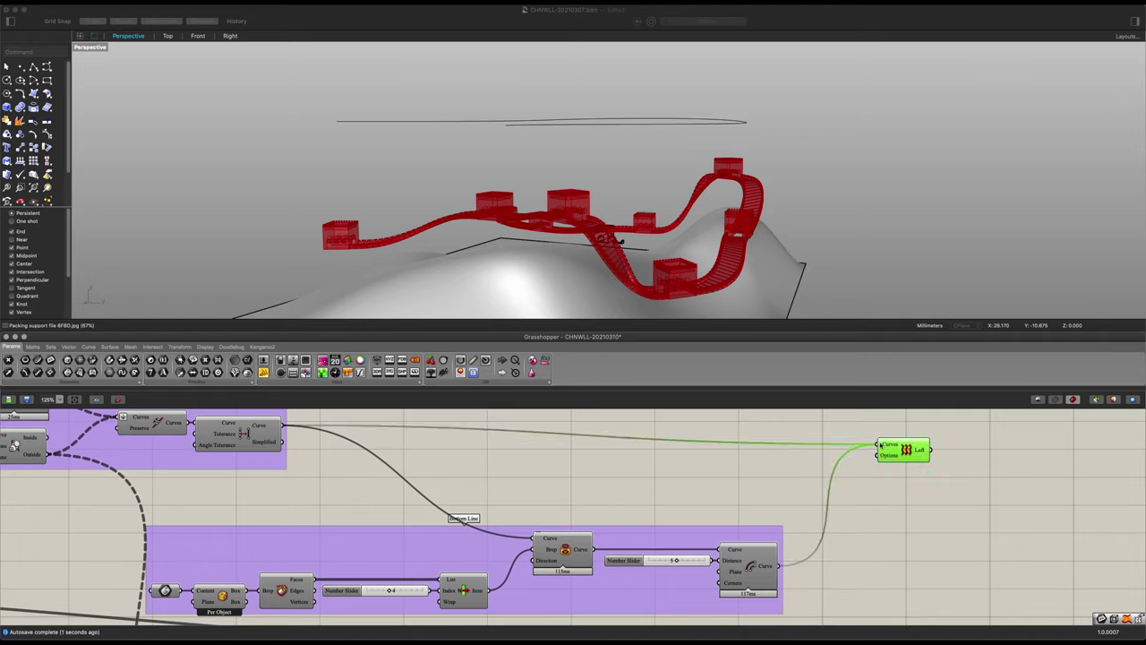
right_click(880, 444)
click(900, 511)
click(886, 492)
right_drag(778, 206, 699, 207)
scroll(913, 556, down, 1)
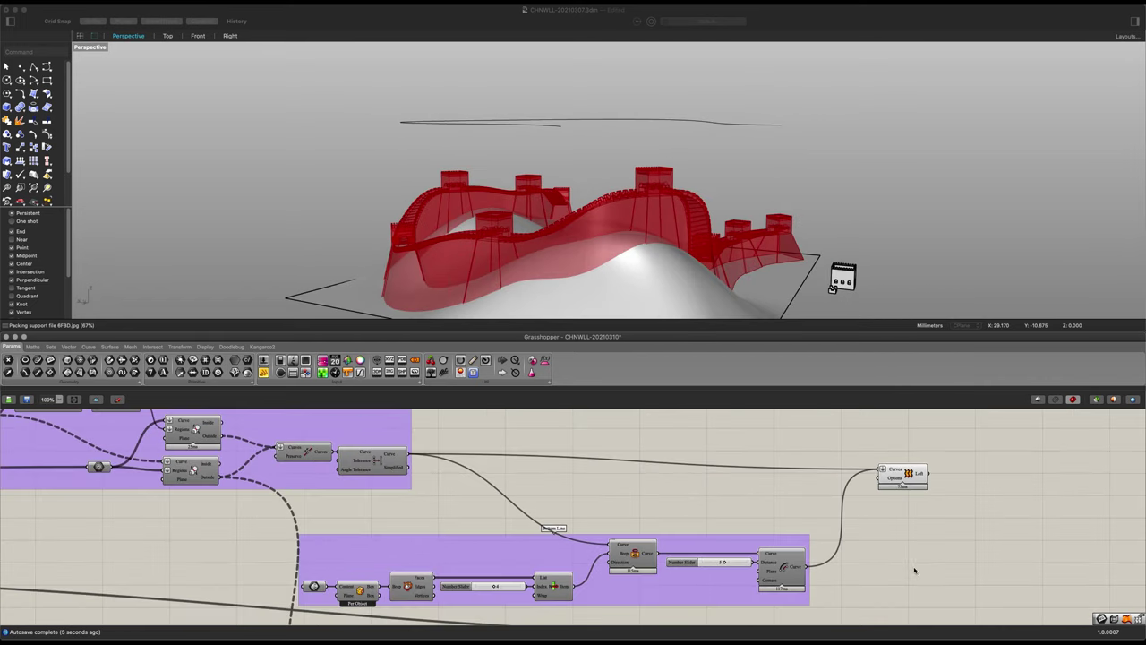
- Move the towers' Geometry parameter closer below the Loft component and add a Custom Preview component beyond it
right_drag(931, 587, 756, 496)
drag(875, 547, 737, 525)
right_drag(809, 520, 708, 571)
click(712, 549)
double_click(712, 548)
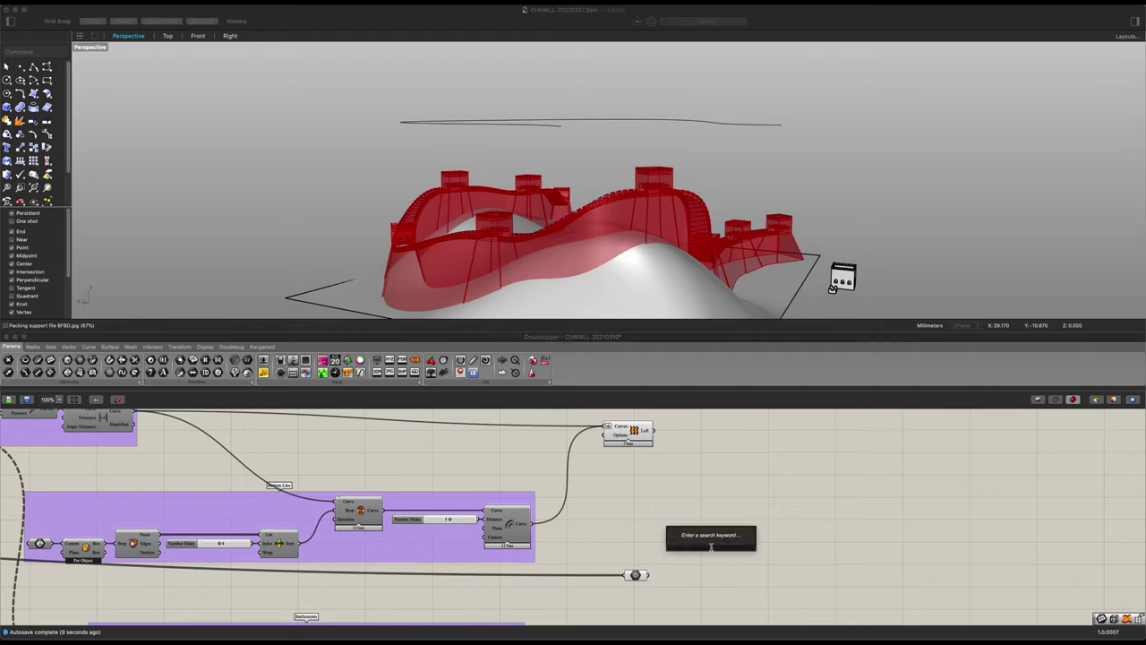
text(cust)
key(Return)
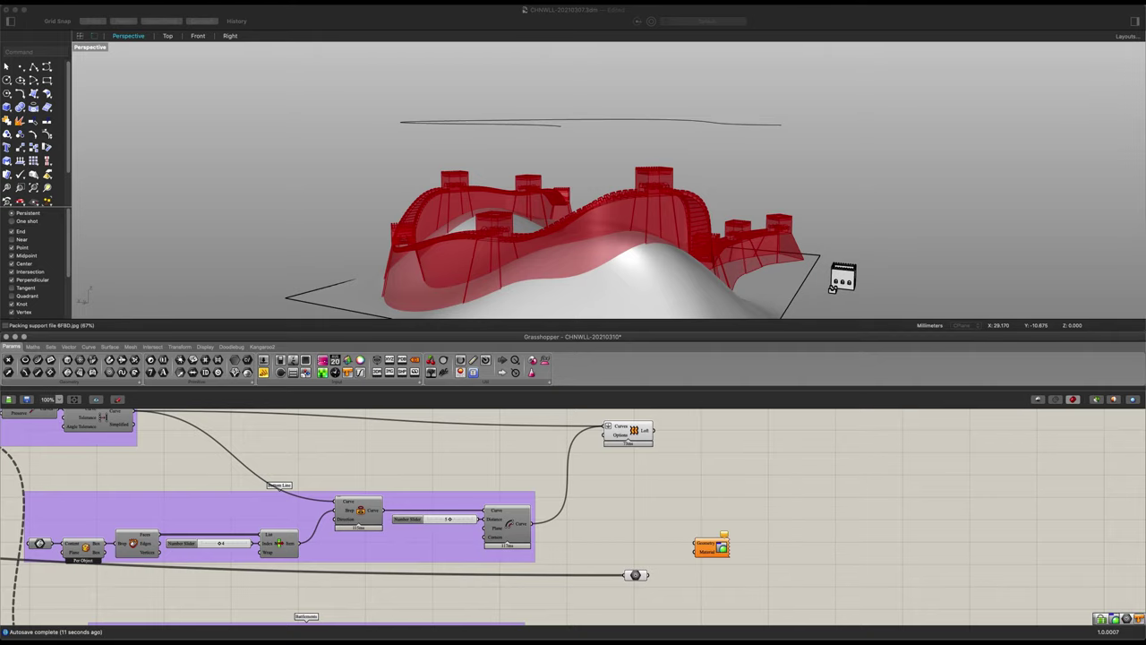
drag(703, 553, 789, 542)
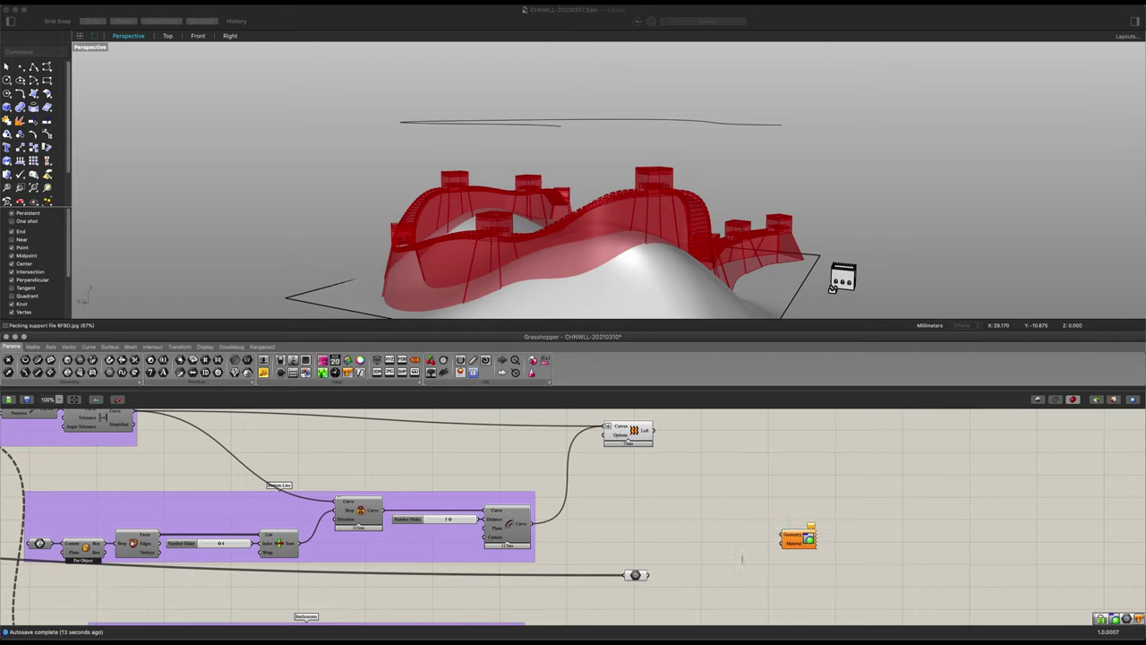
- Feed Custom Preview's Material from a new Colour Swatch set to yellow with hue 50, saturation 100 and value 100
double_click(741, 557)
text(colour swatch)
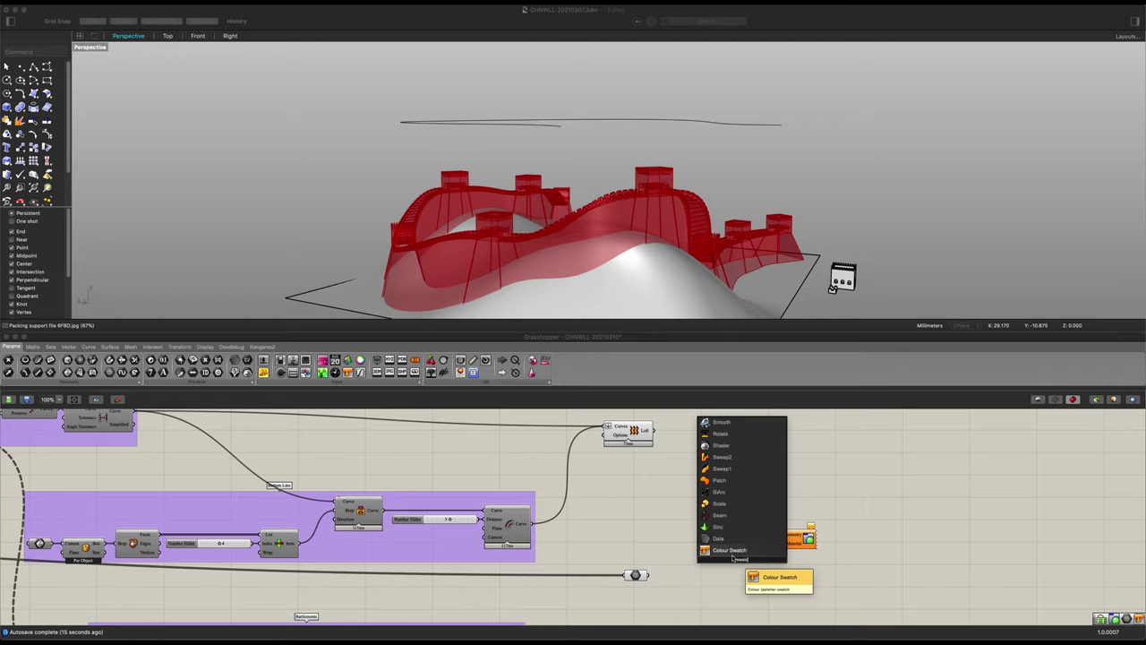
key(Return)
scroll(739, 564, up, 4)
click(779, 552)
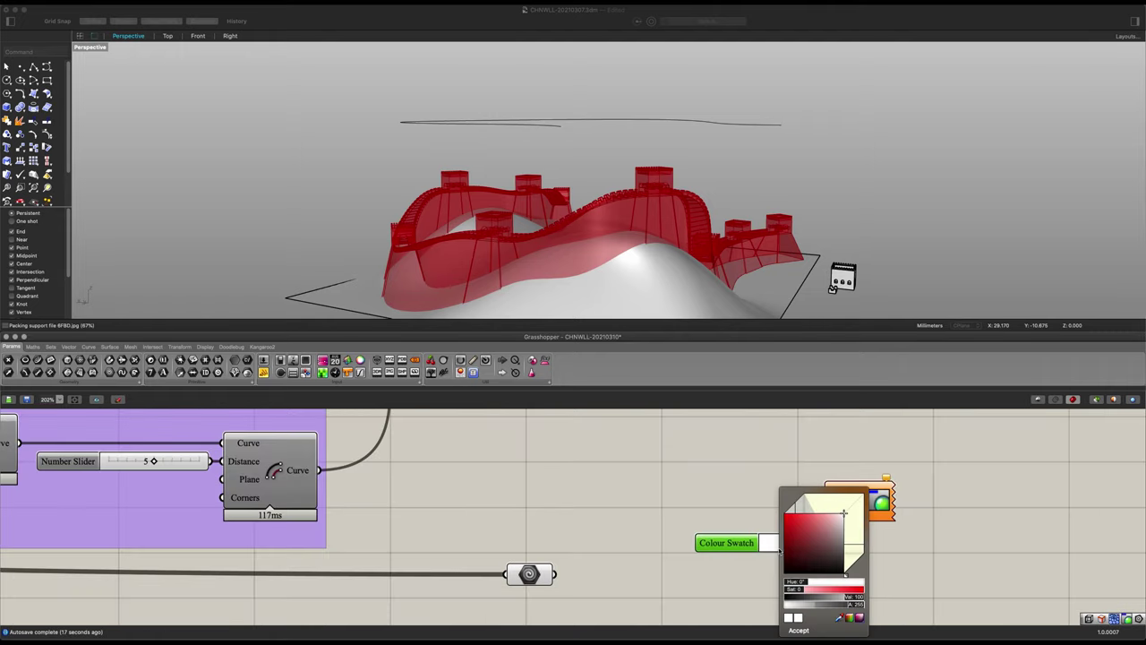
click(814, 582)
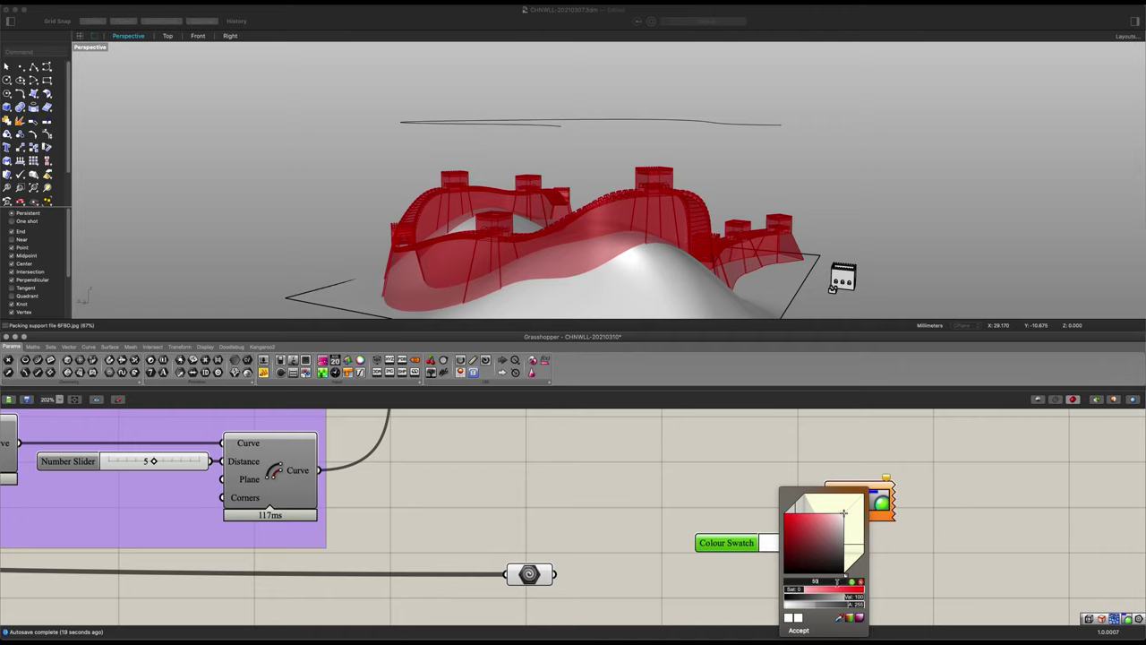
text(50)
click(851, 582)
drag(823, 552, 769, 502)
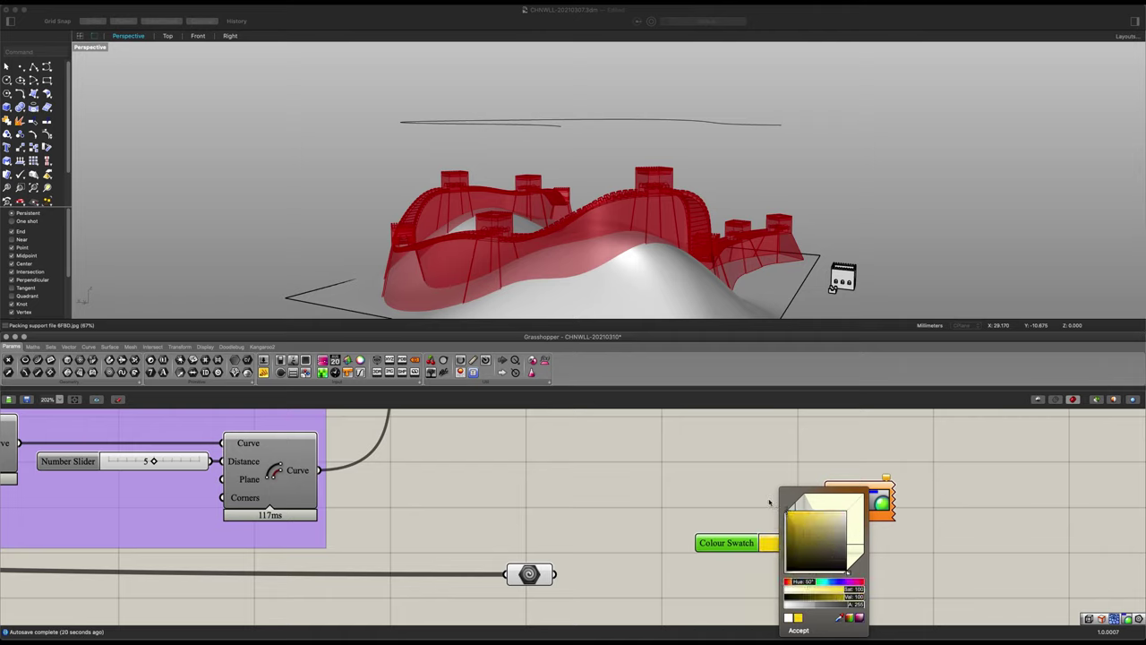
click(799, 630)
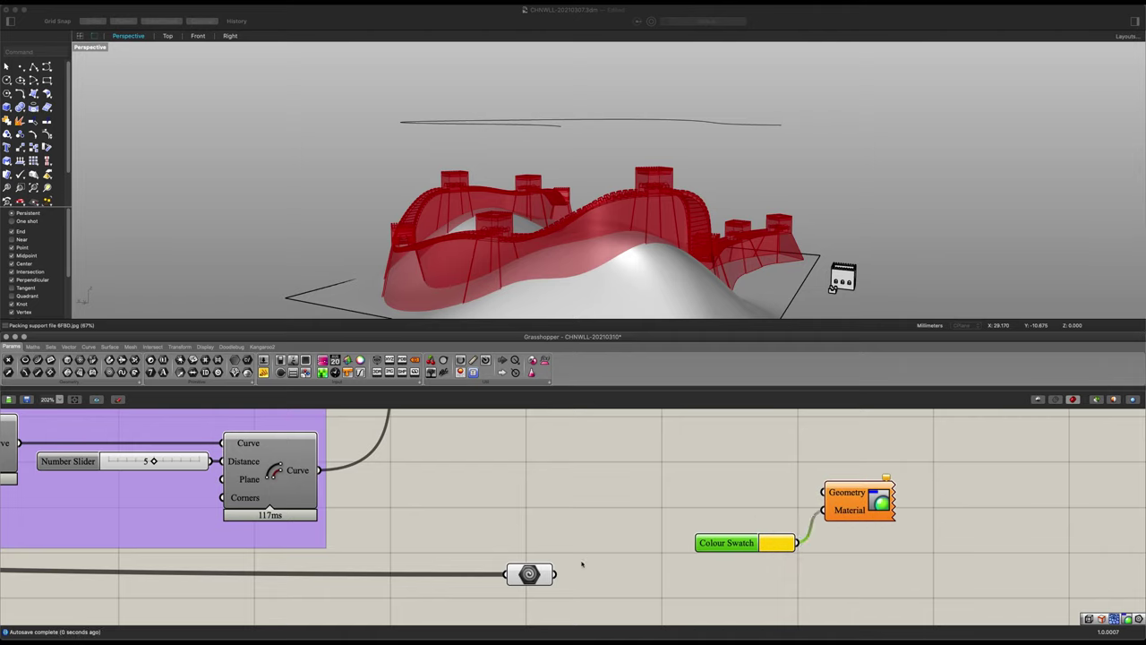
- Connect the towers' Geometry parameter, the Loft and the battlements' morphed geometry together to Custom Preview's Geometry input
drag(560, 575, 823, 493)
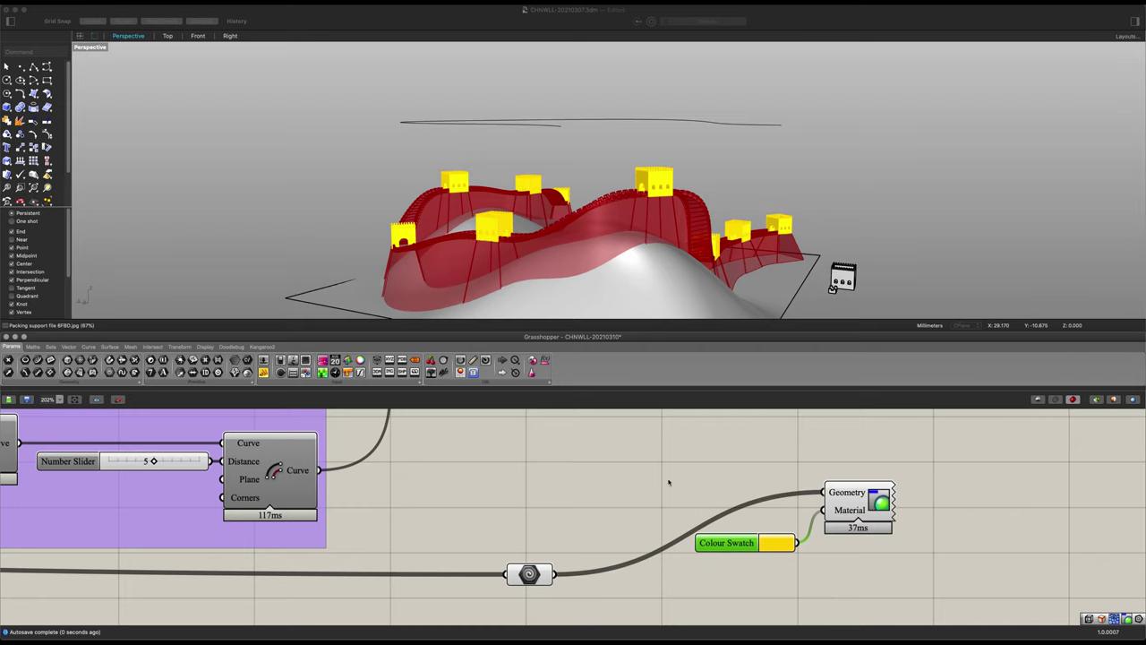
scroll(620, 529, down, 4)
drag(630, 442, 755, 542)
scroll(579, 517, down, 4)
scroll(567, 550, up, 2)
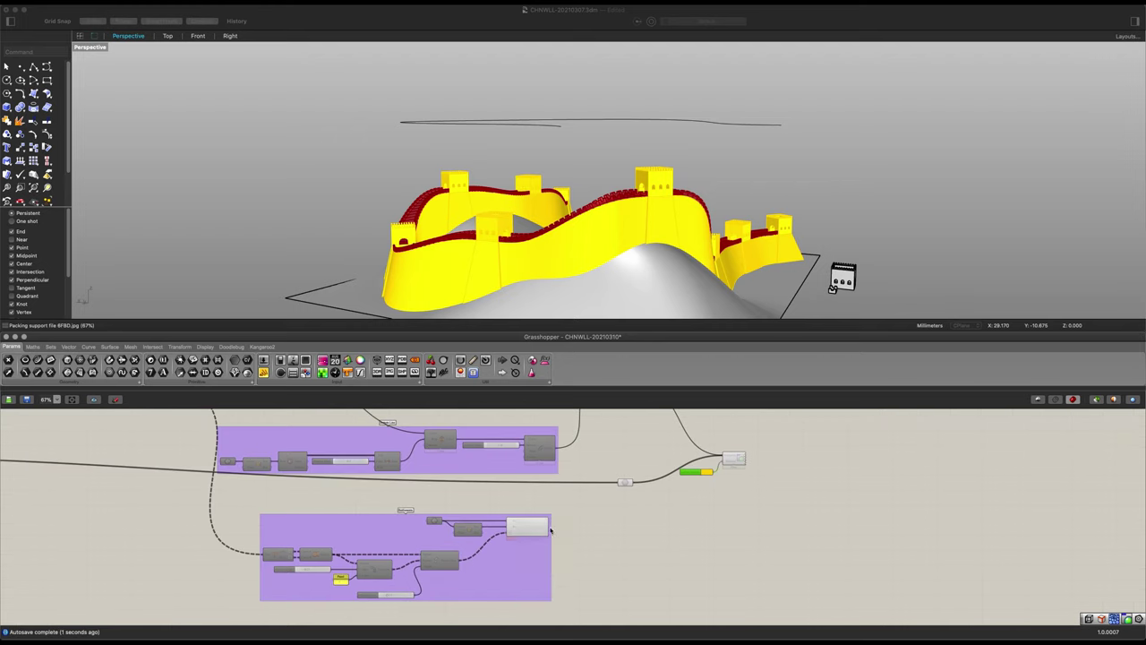
shift+drag(726, 459, 726, 458)
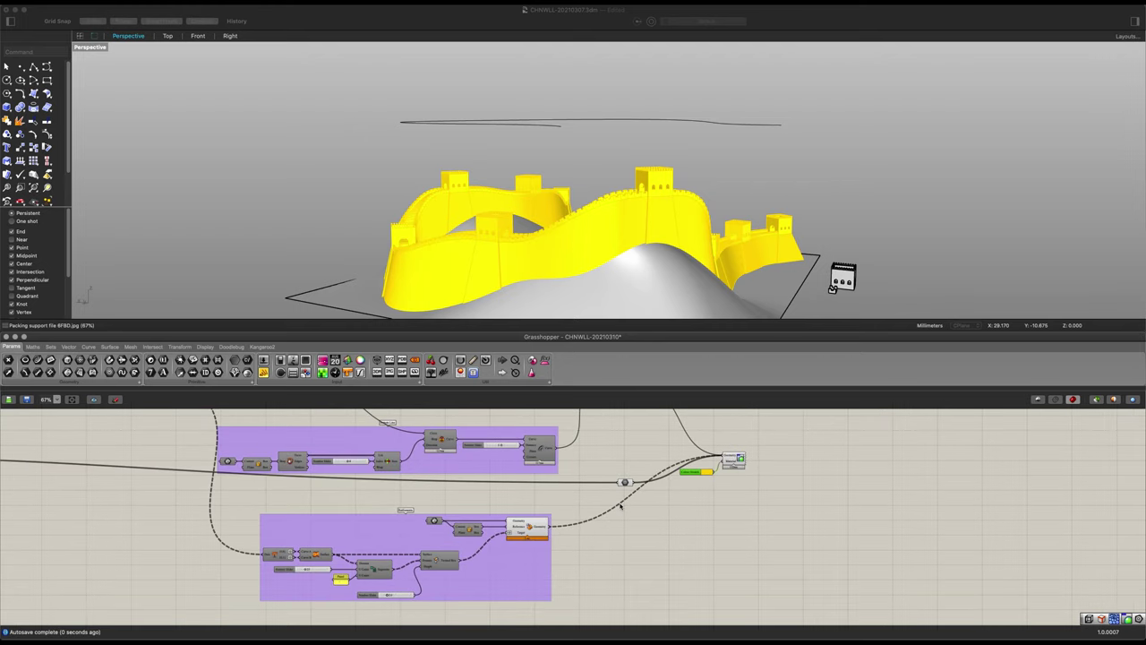
- Turn off the default preview of the battlements' morph component, the towers' Geometry parameter and the Loft
click(533, 528)
key(ctrl+q)
click(625, 484)
key(ctrl+q)
right_drag(624, 511, 619, 625)
click(616, 506)
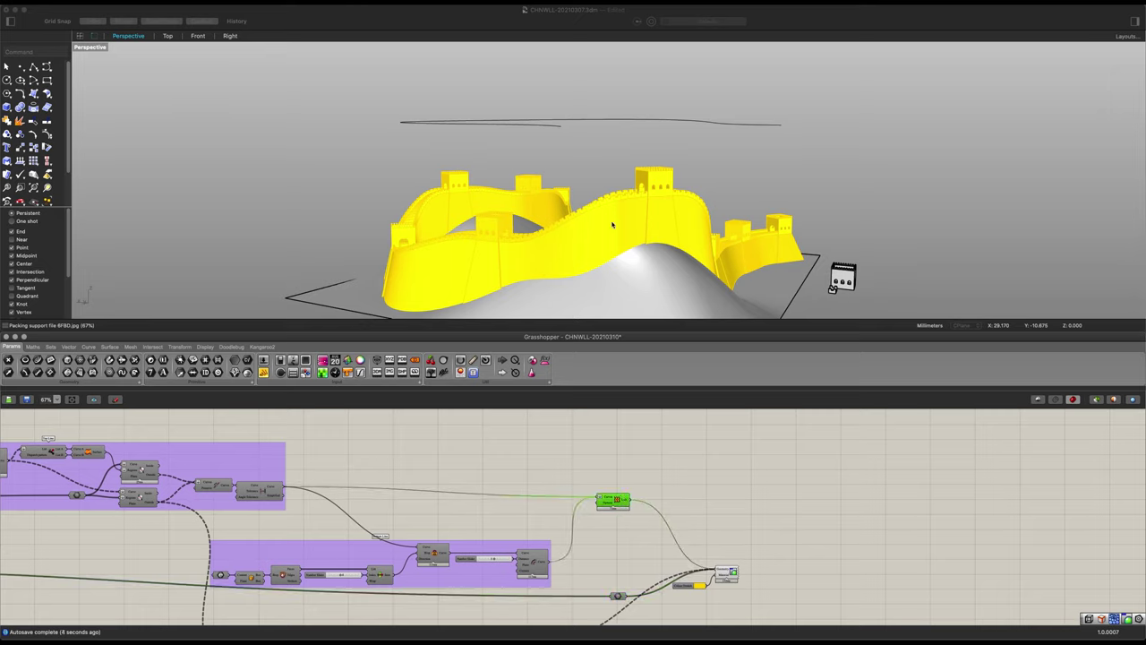
- Show the wall guide curve's control points in Rhino and shift the one at its outer bend slightly inward
right_drag(622, 218, 587, 137)
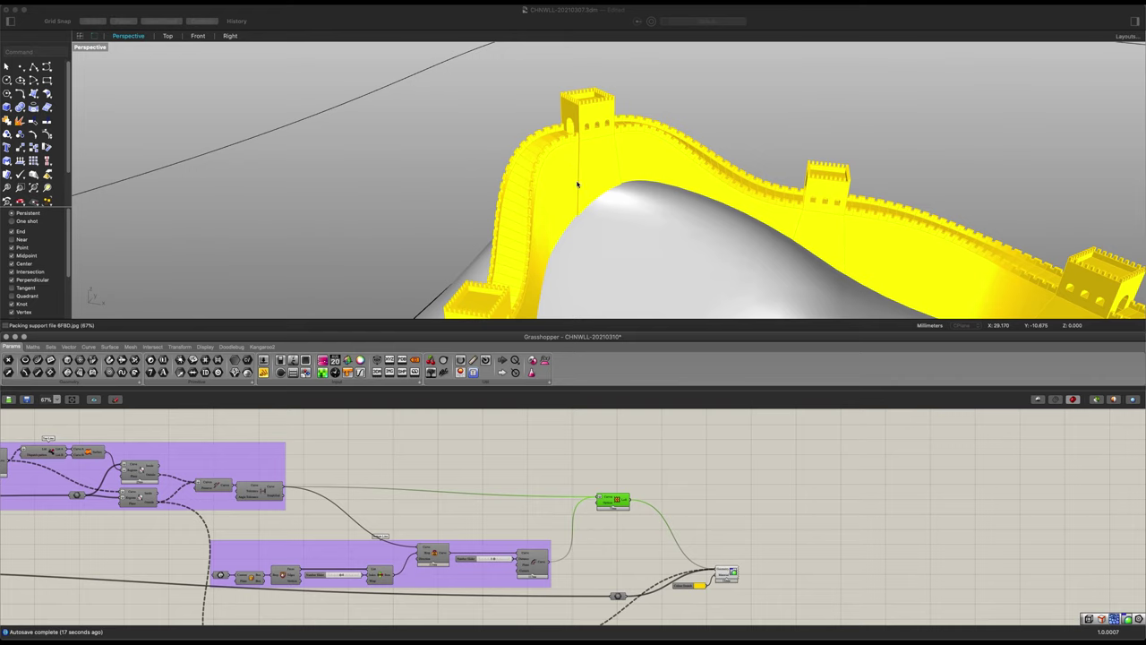
right_drag(577, 185, 613, 187)
right_drag(722, 231, 847, 202)
click(815, 140)
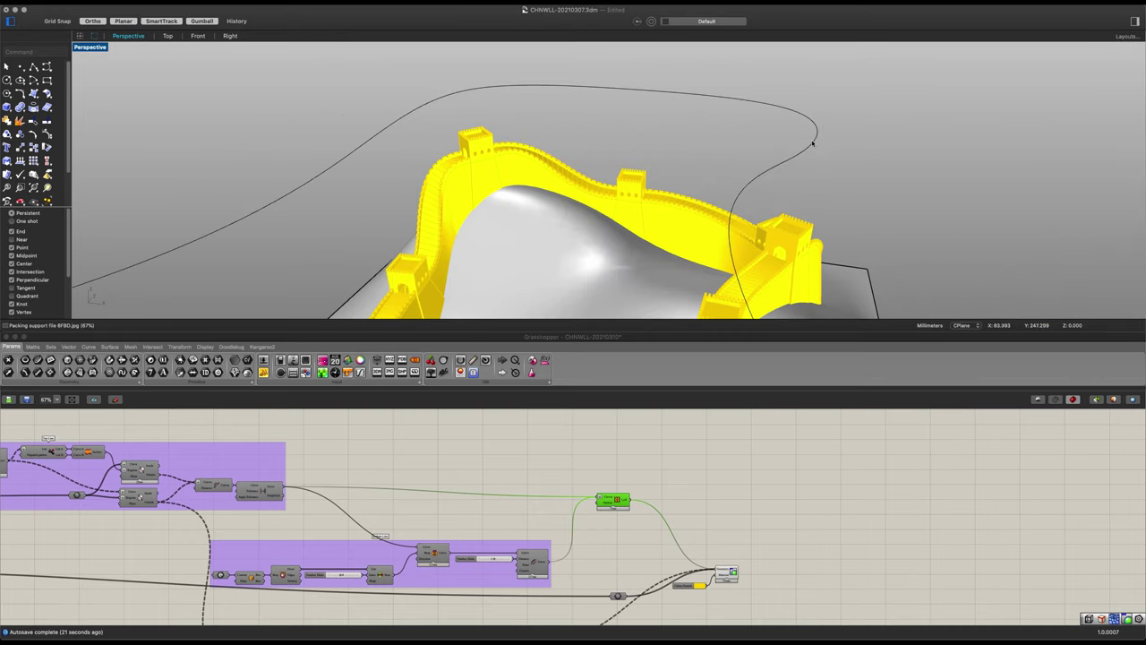
click(815, 141)
right_drag(814, 140, 838, 105)
click(838, 92)
drag(864, 93, 850, 87)
- Shift the control point at the guide curve's inner bend slightly further inward, and finish control-point editing
right_drag(698, 206, 800, 179)
shift+right_drag(664, 157, 719, 199)
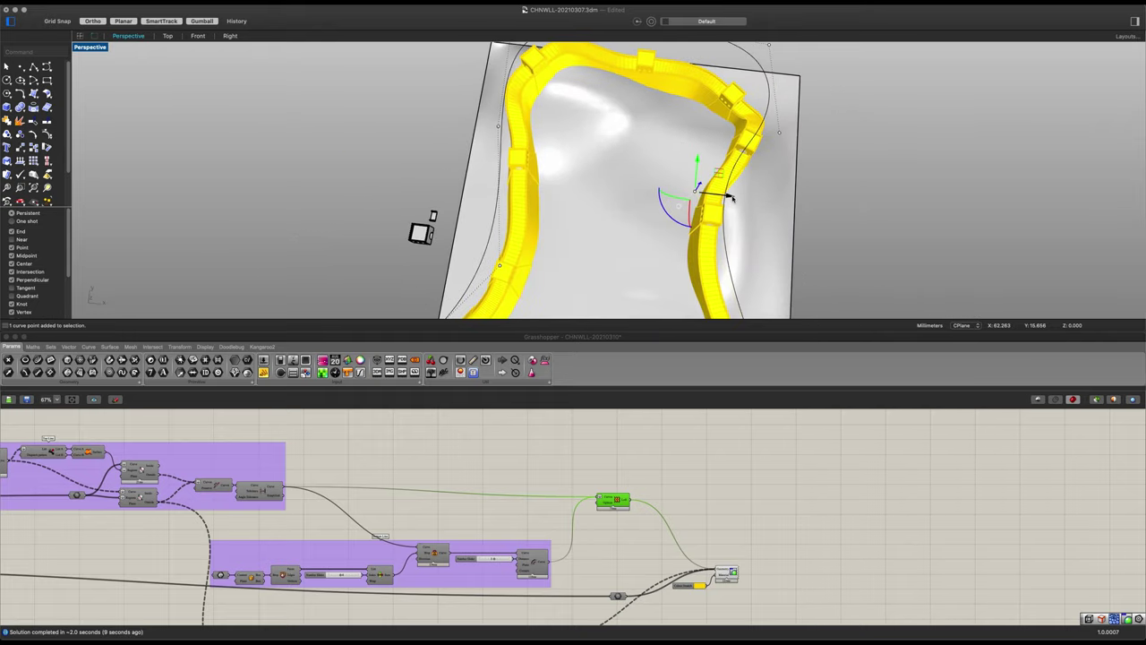
drag(732, 197, 714, 195)
key(Escape)
key(Escape)
right_drag(737, 212, 479, 204)
mouse_move(652, 139)
right_down()
mouse_move(624, 121)
mouse_move(664, 142)
right_up()
scroll(686, 149, up, 3)
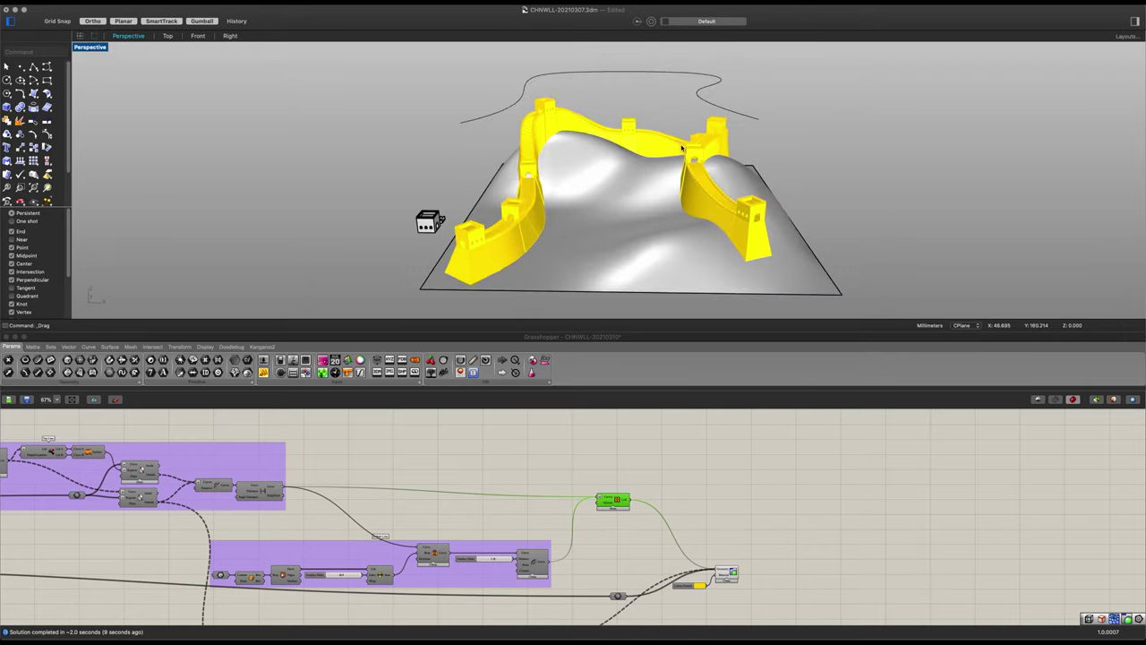
right_drag(760, 527, 783, 469)
scroll(748, 513, up, 2)
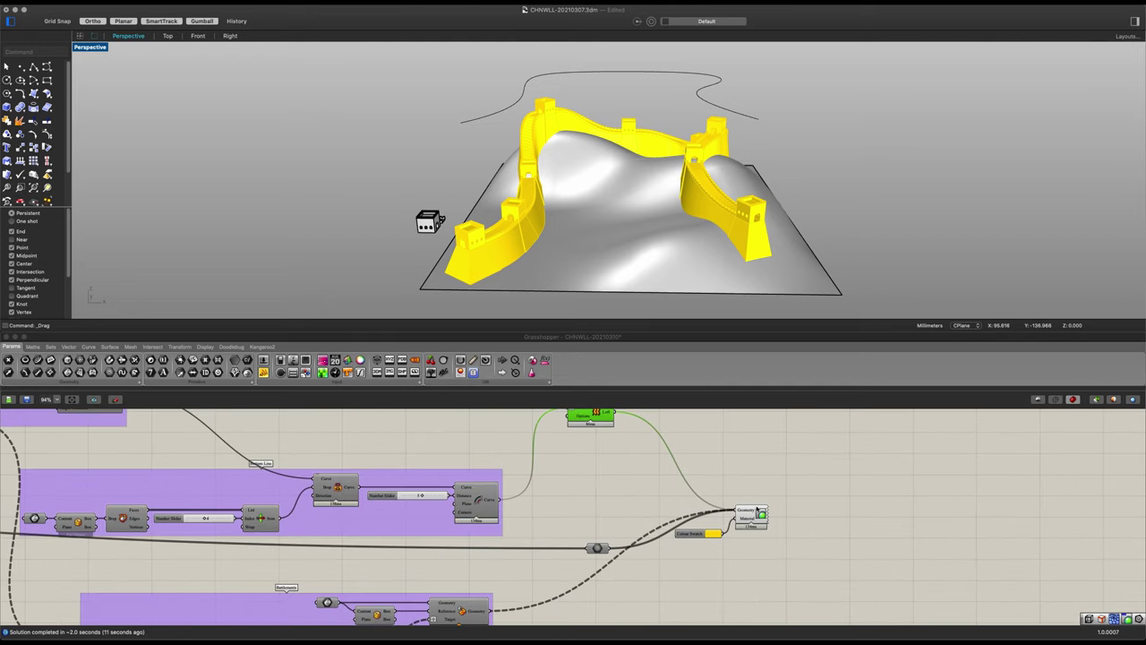
click(797, 499)
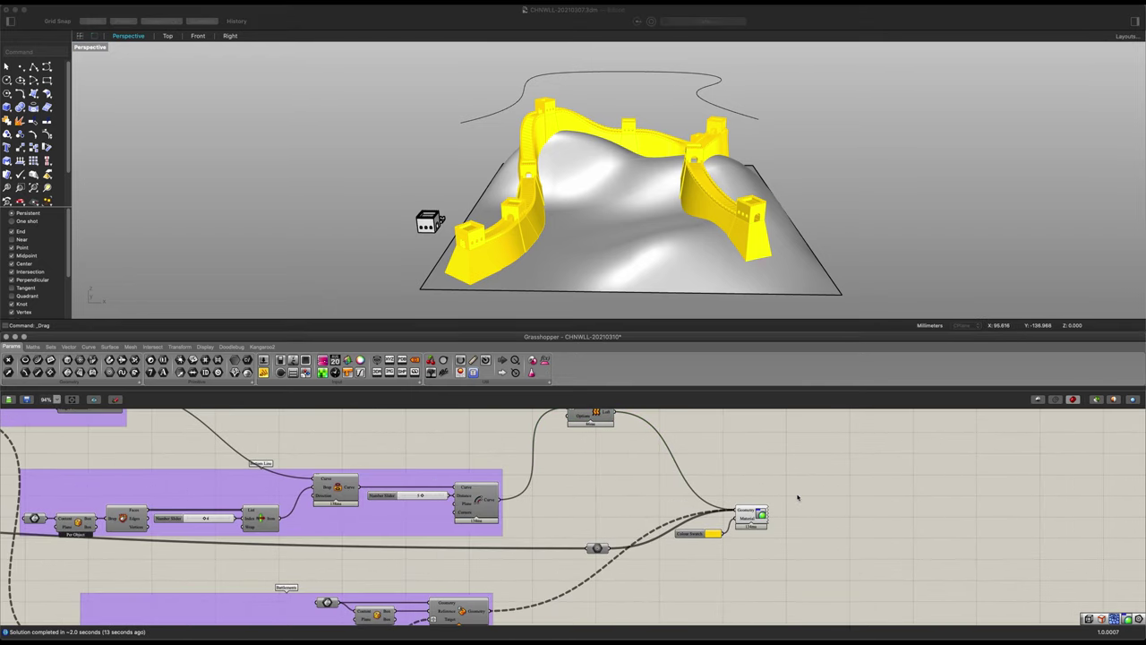
right_drag(656, 478, 662, 496)
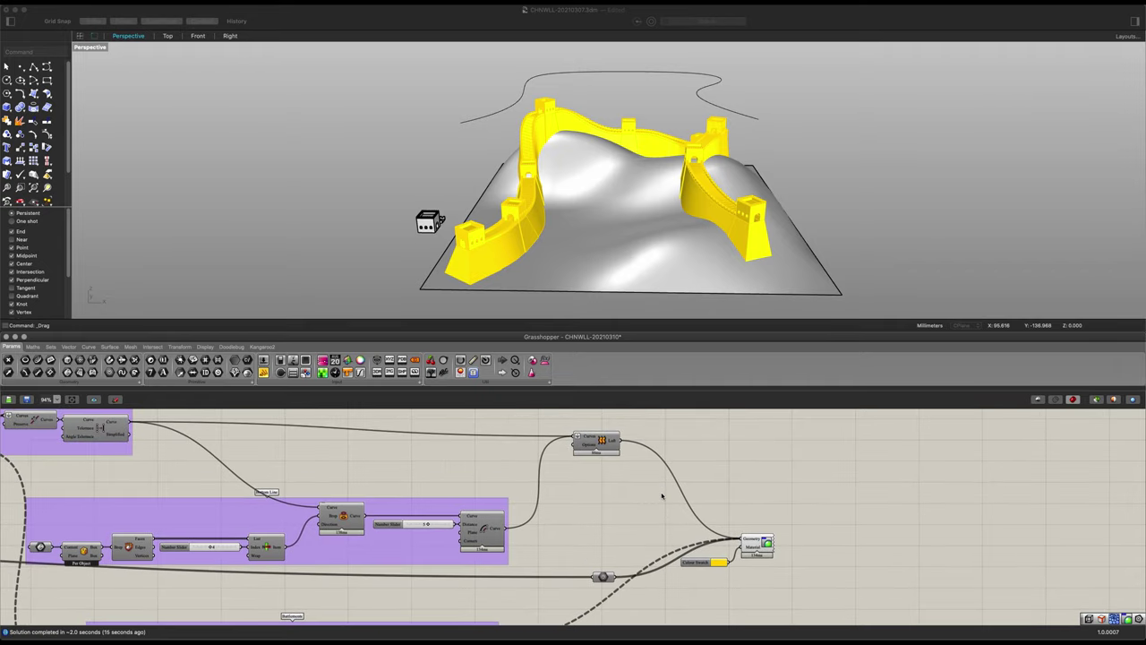